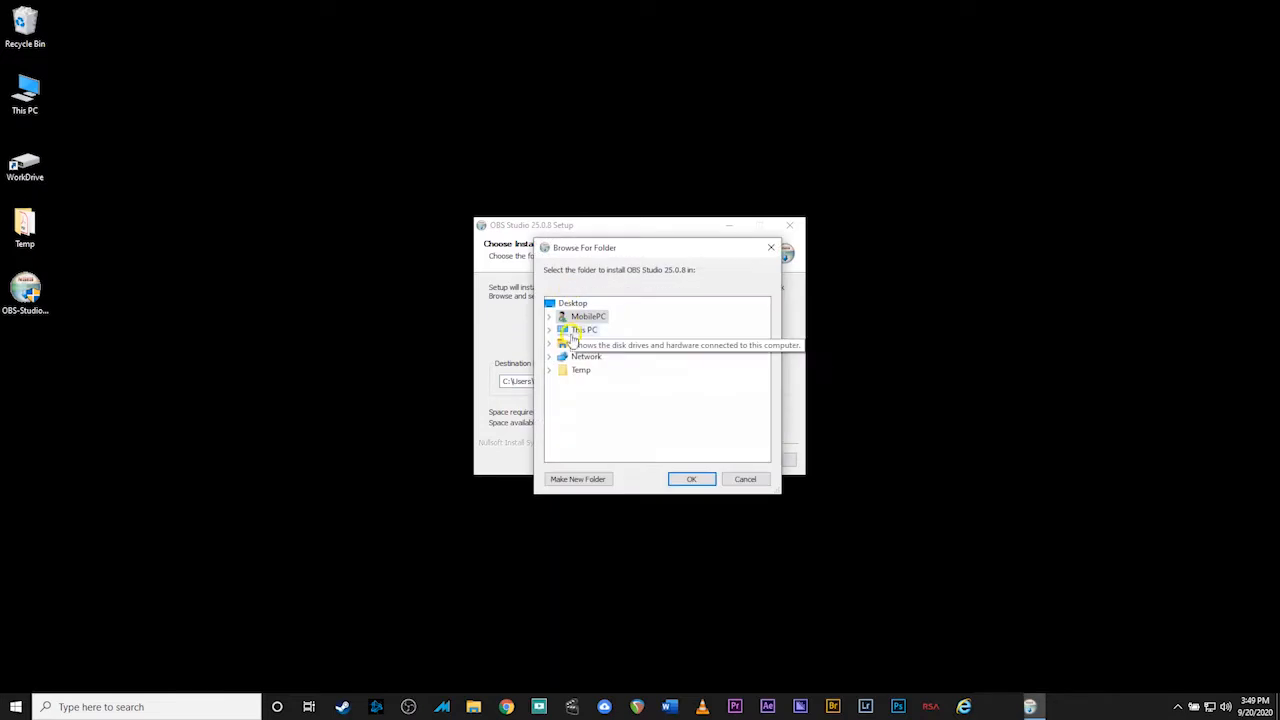
Choose C:\Program Files on Windows (C:) as the OBS Studio install folder
{"action": "left_click", "coordinate": [549, 330]}
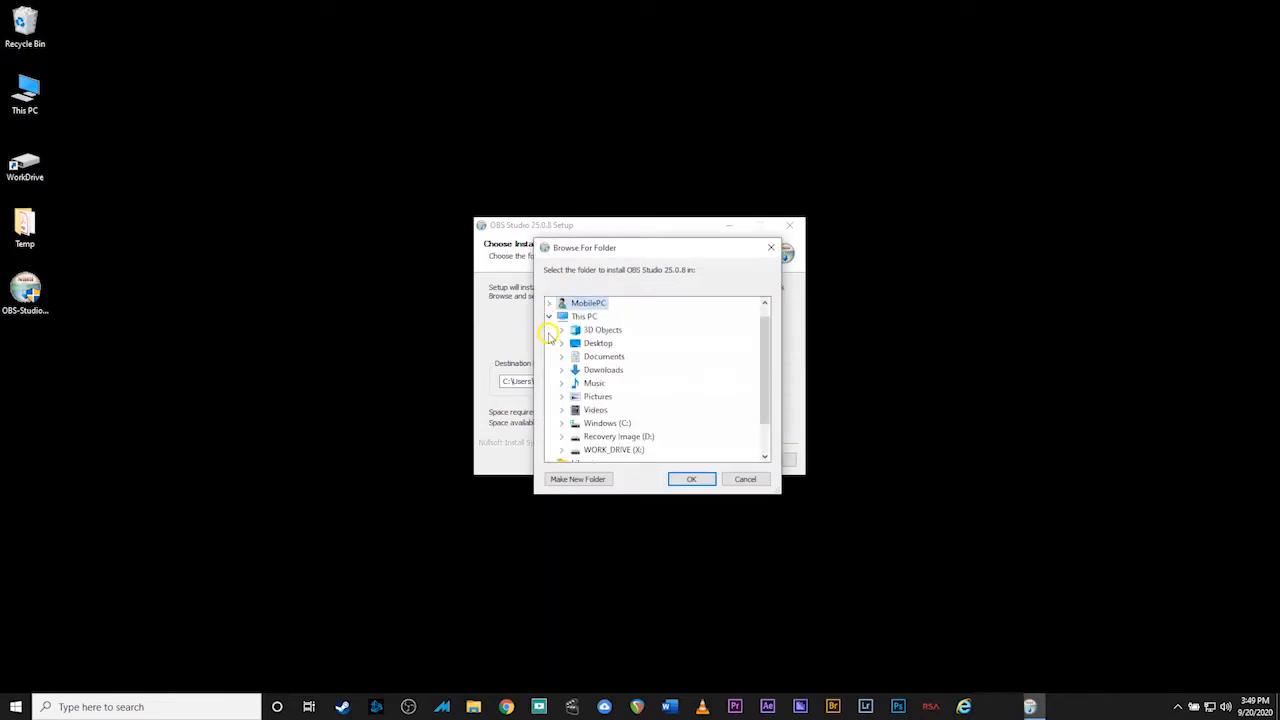
{"action": "left_click", "coordinate": [562, 425]}
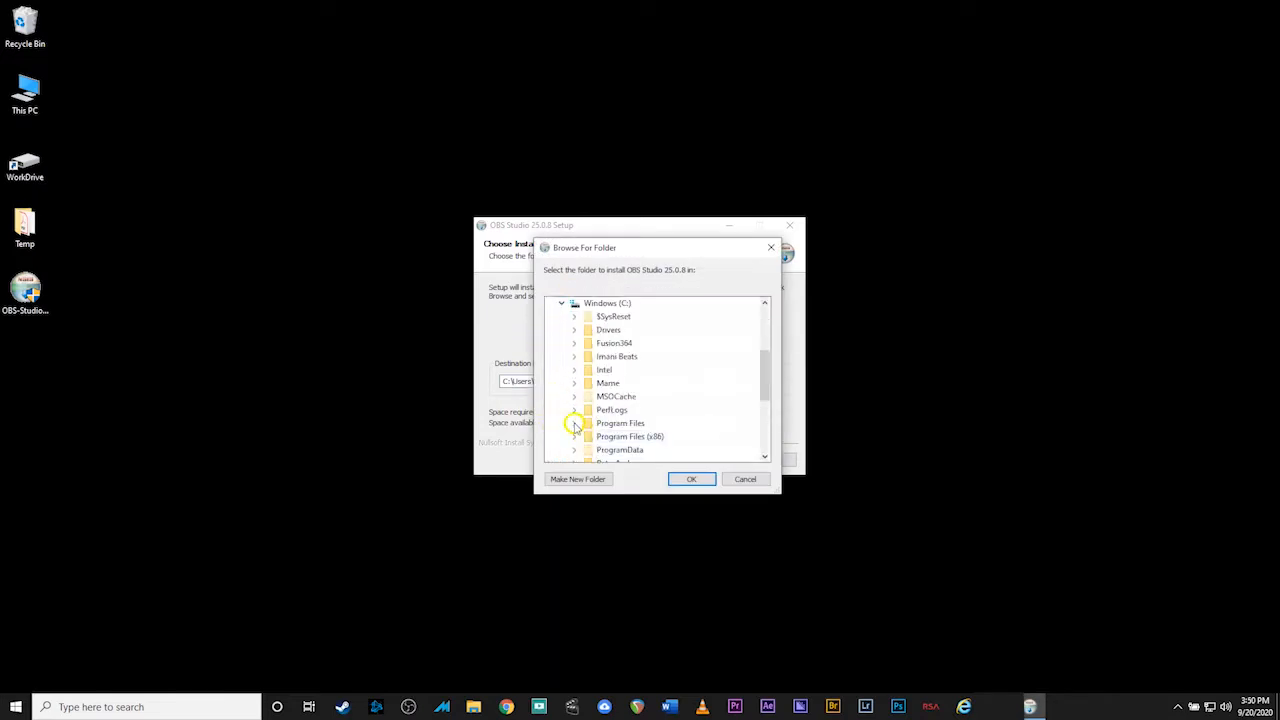
{"action": "left_click", "coordinate": [574, 423]}
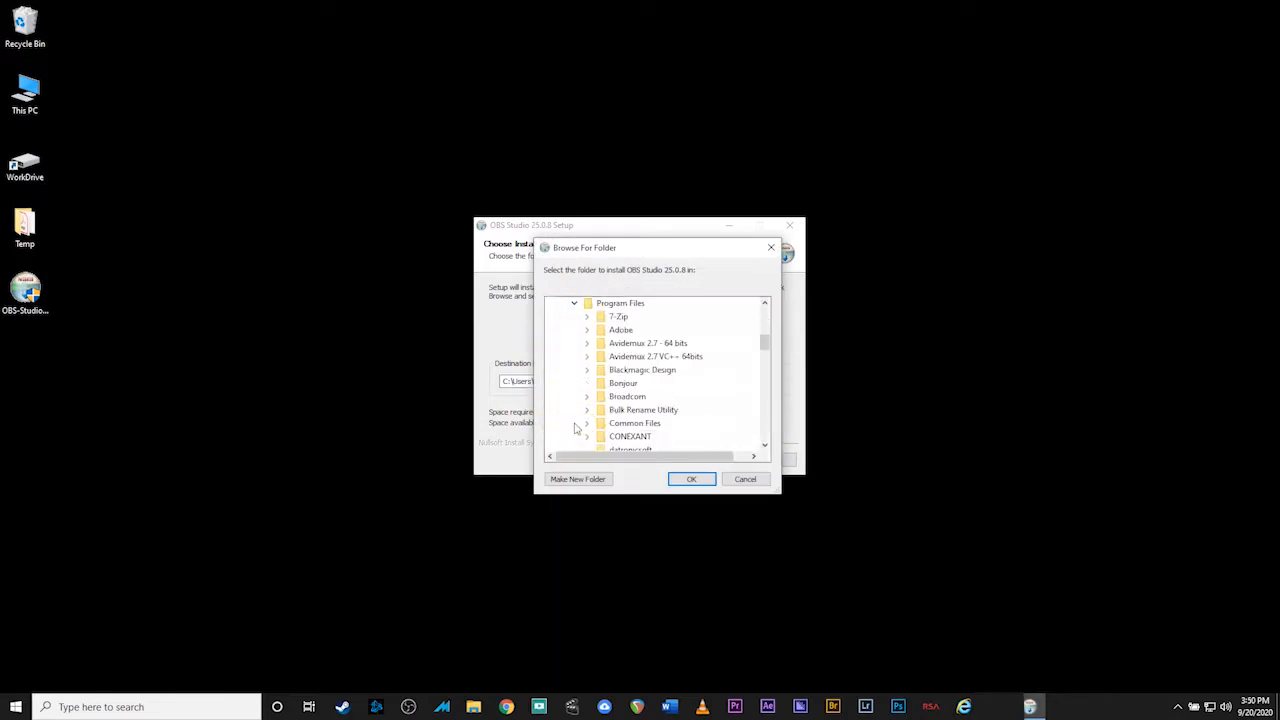
{"action": "left_click", "coordinate": [691, 479]}
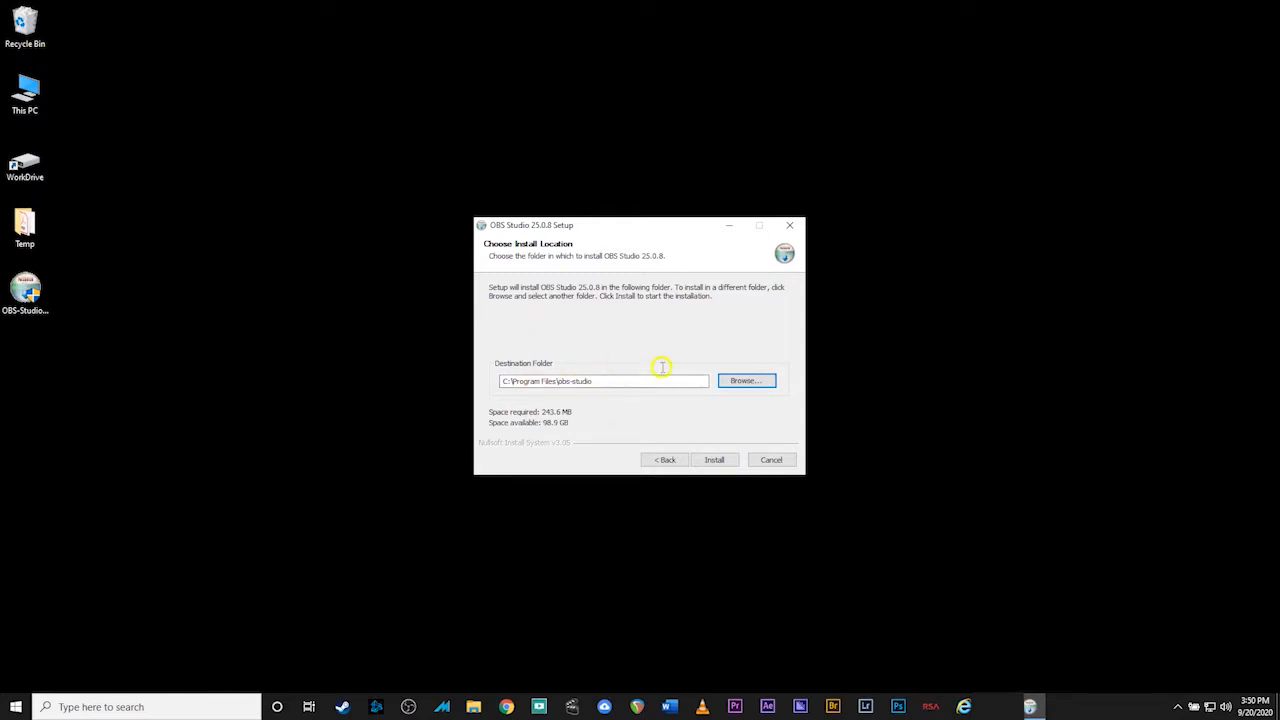
Install OBS Studio 25.0.8 and finish setup with 'Launch OBS Studio' unchecked
{"action": "left_click", "coordinate": [714, 460]}
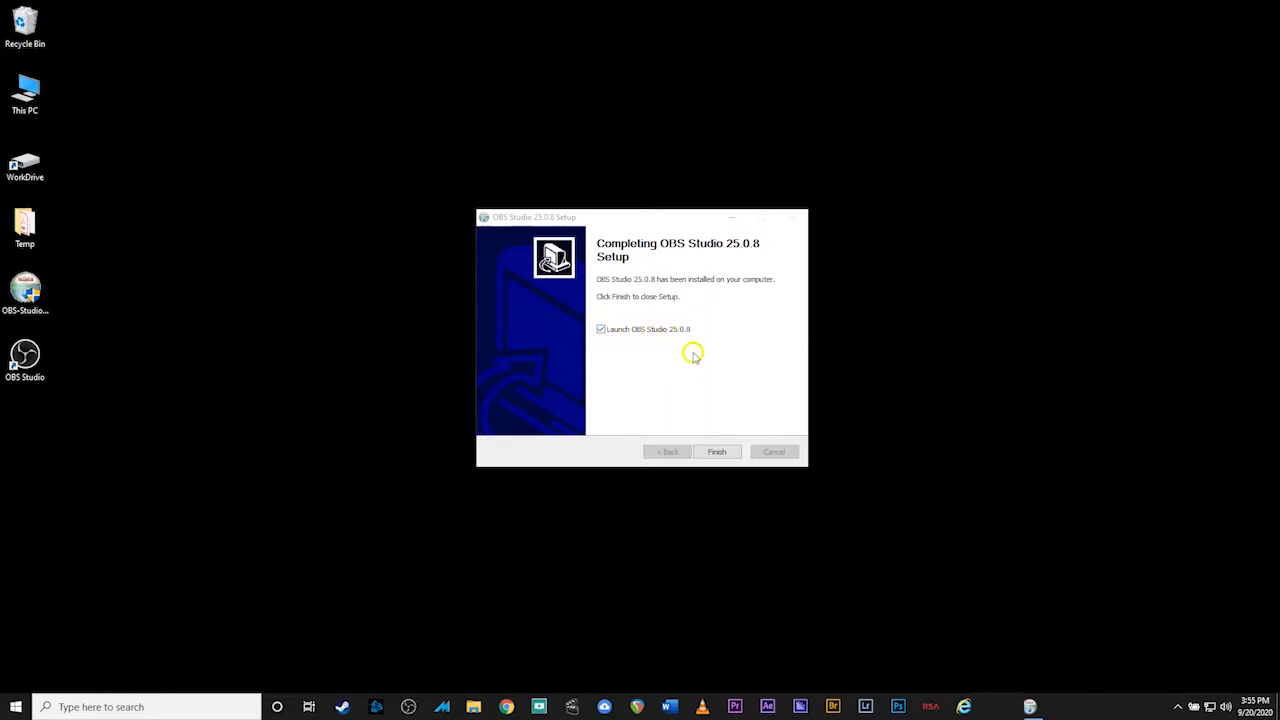
{"action": "left_click", "coordinate": [601, 330]}
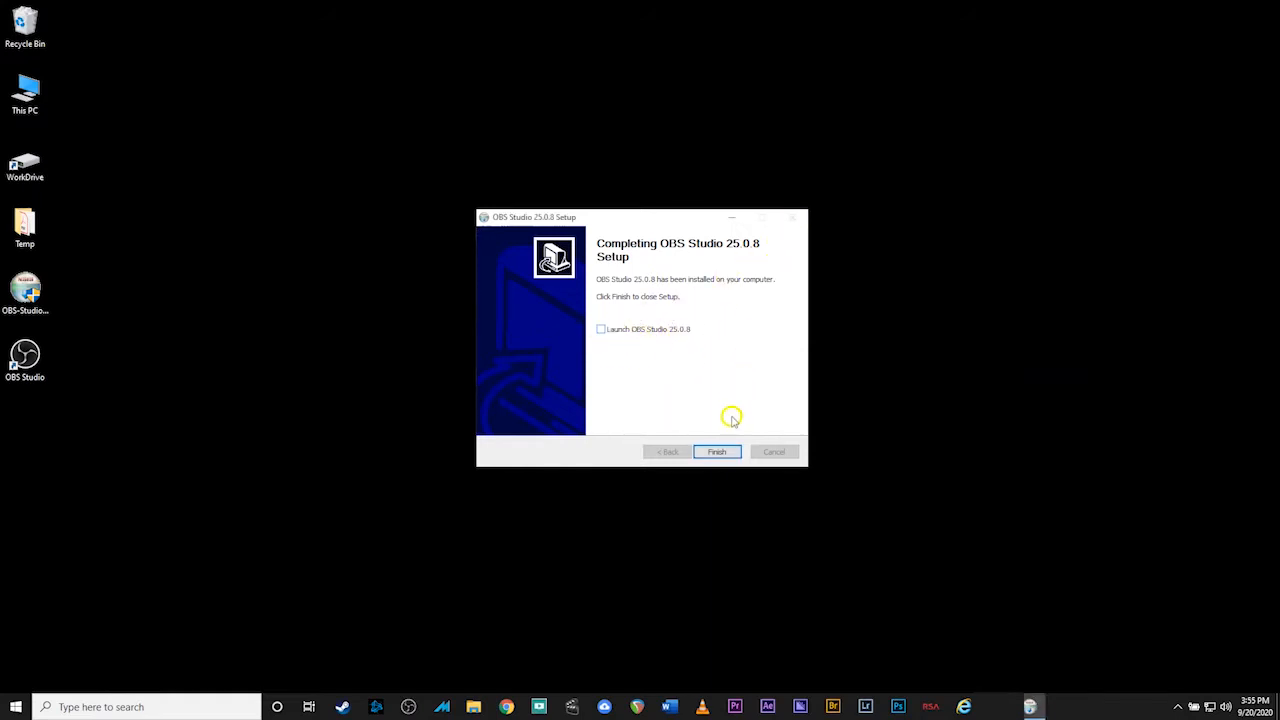
{"action": "left_click", "coordinate": [716, 452]}
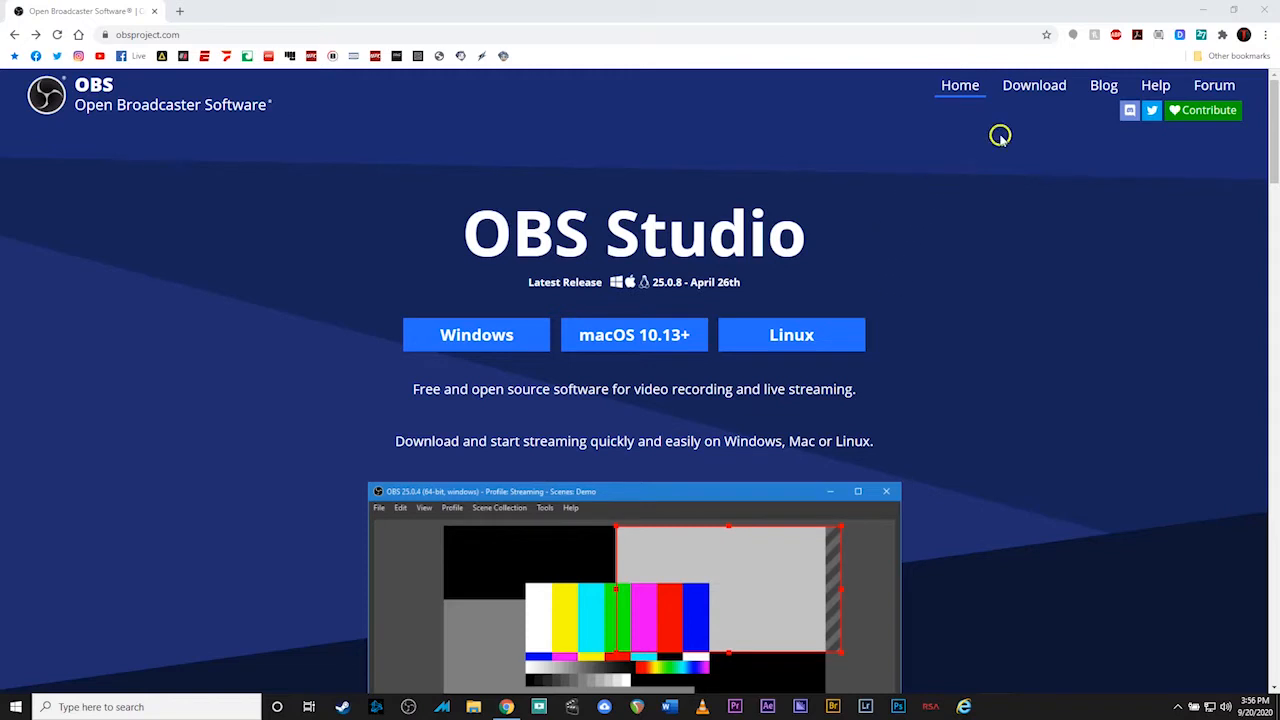
Go to the OBS forum's Resources and browse the plugin list to motion-effect 1.2.0
{"action": "left_click", "coordinate": [1218, 90]}
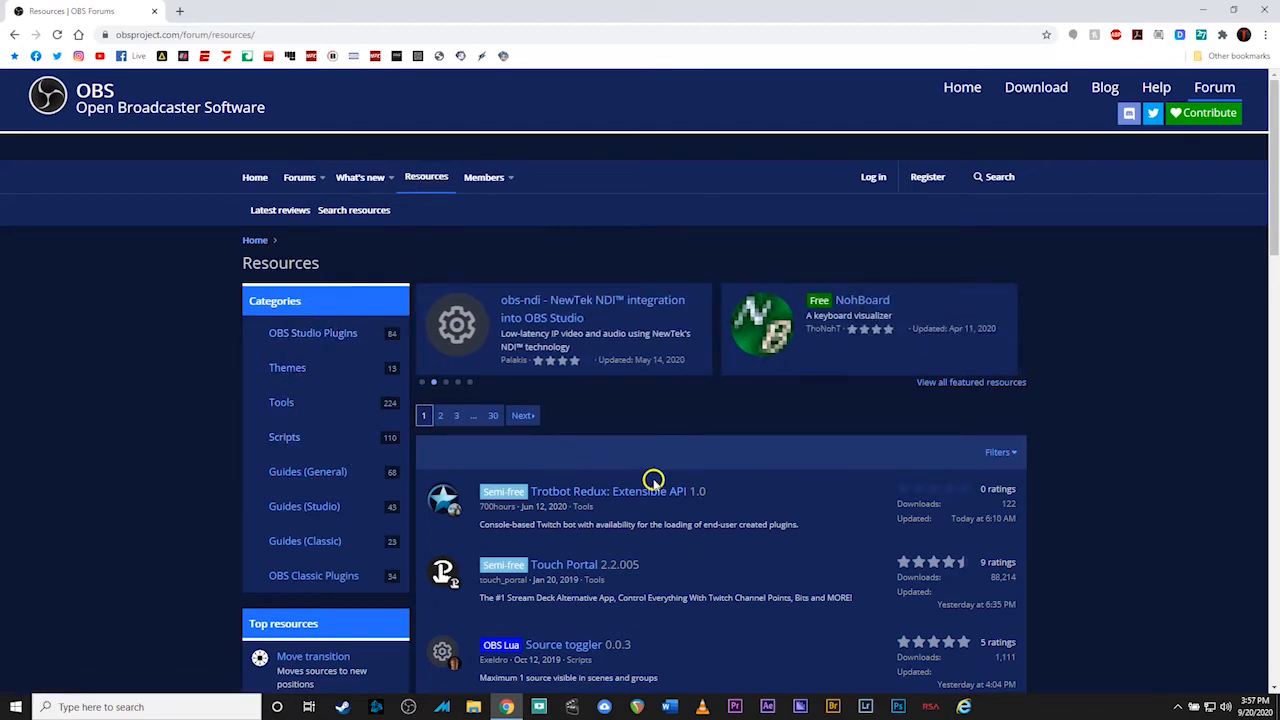
{"action": "scroll", "coordinate": [651, 485], "scroll_direction": "down", "scroll_amount": 5}
{"action": "scroll", "coordinate": [651, 485], "scroll_direction": "down", "scroll_amount": 8}
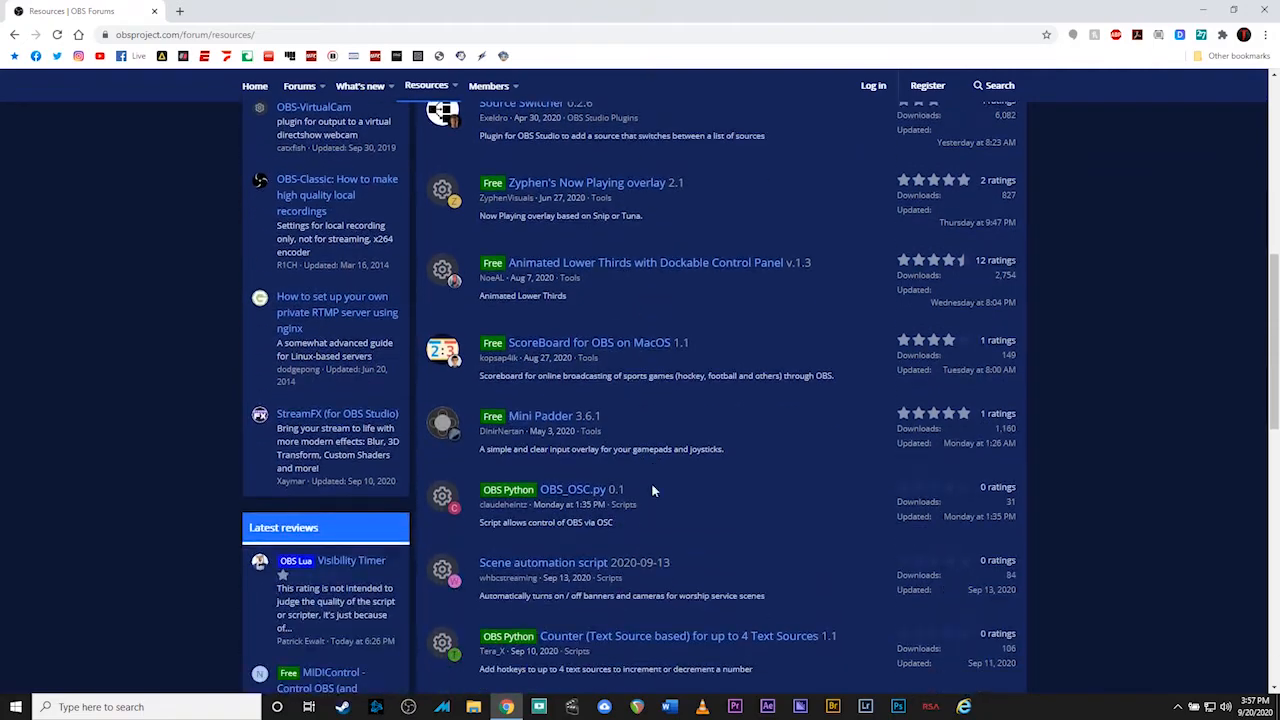
{"action": "scroll", "coordinate": [650, 487], "scroll_direction": "down", "scroll_amount": 2}
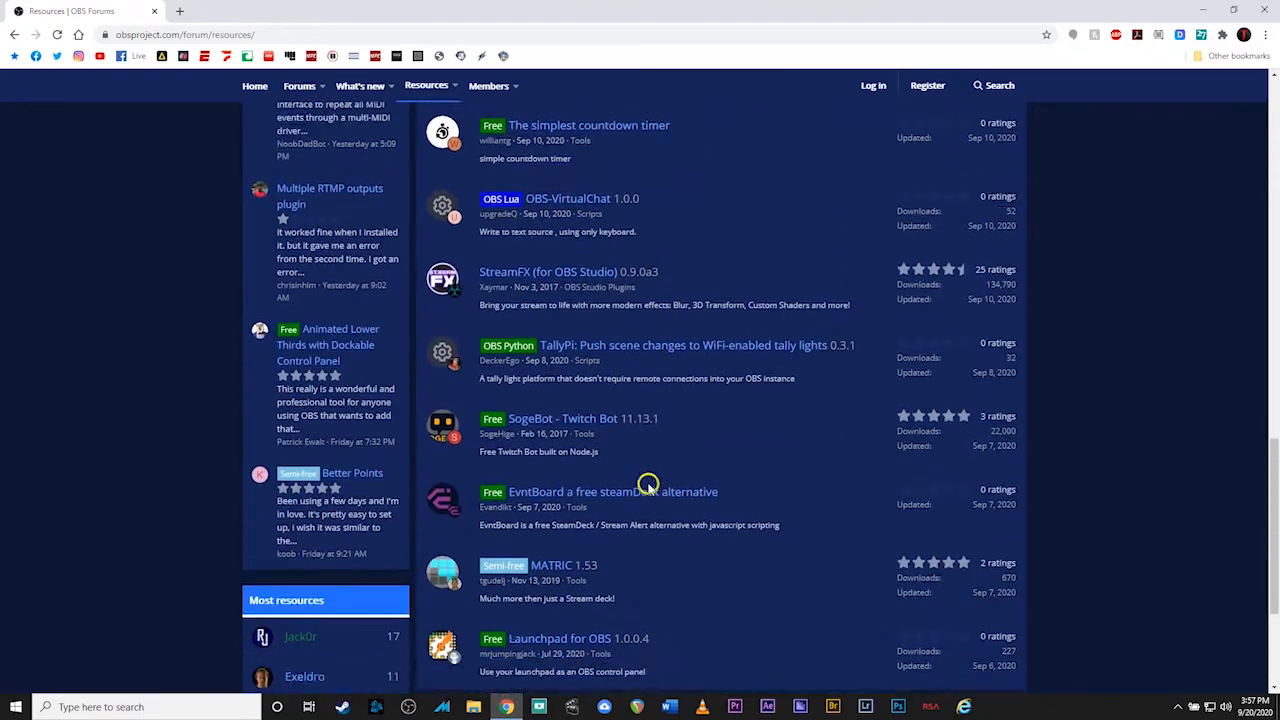
{"action": "scroll", "coordinate": [648, 489], "scroll_direction": "up", "scroll_amount": 6}
{"action": "scroll", "coordinate": [647, 481], "scroll_direction": "up", "scroll_amount": 7}
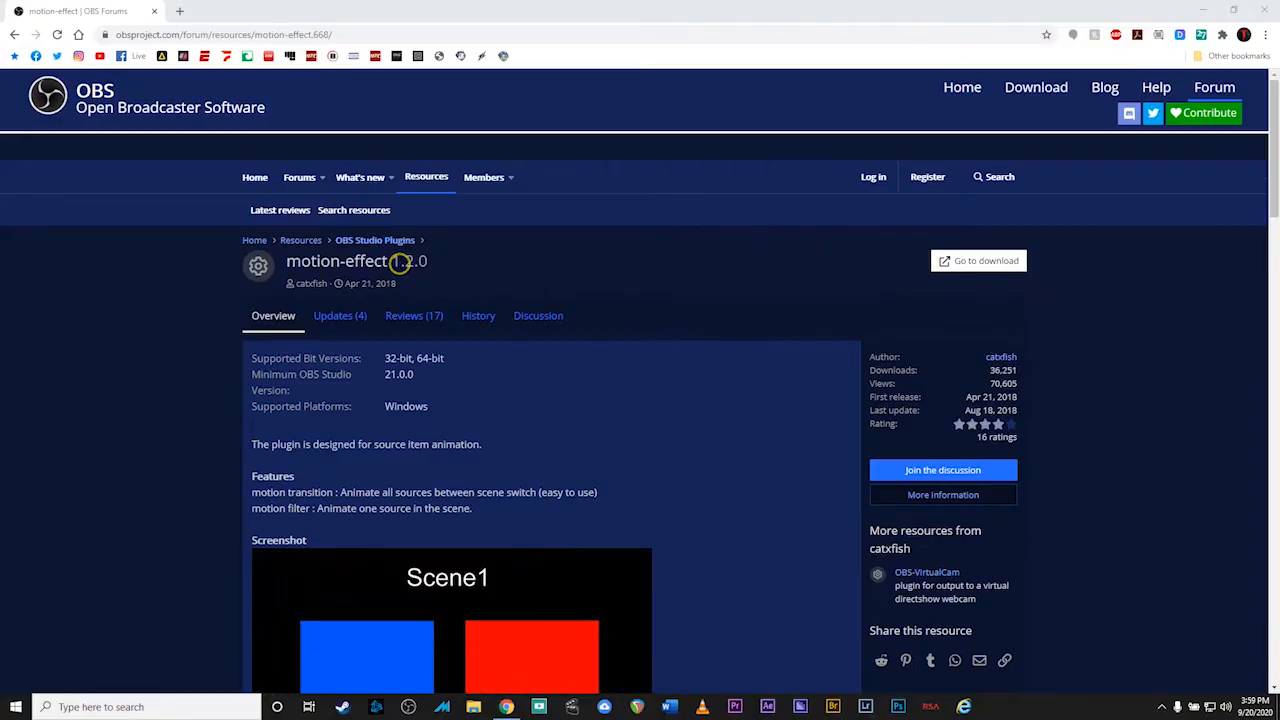
Scroll down and back up through the motion-effect plugin page
{"action": "scroll", "coordinate": [471, 508], "scroll_direction": "down", "scroll_amount": 2}
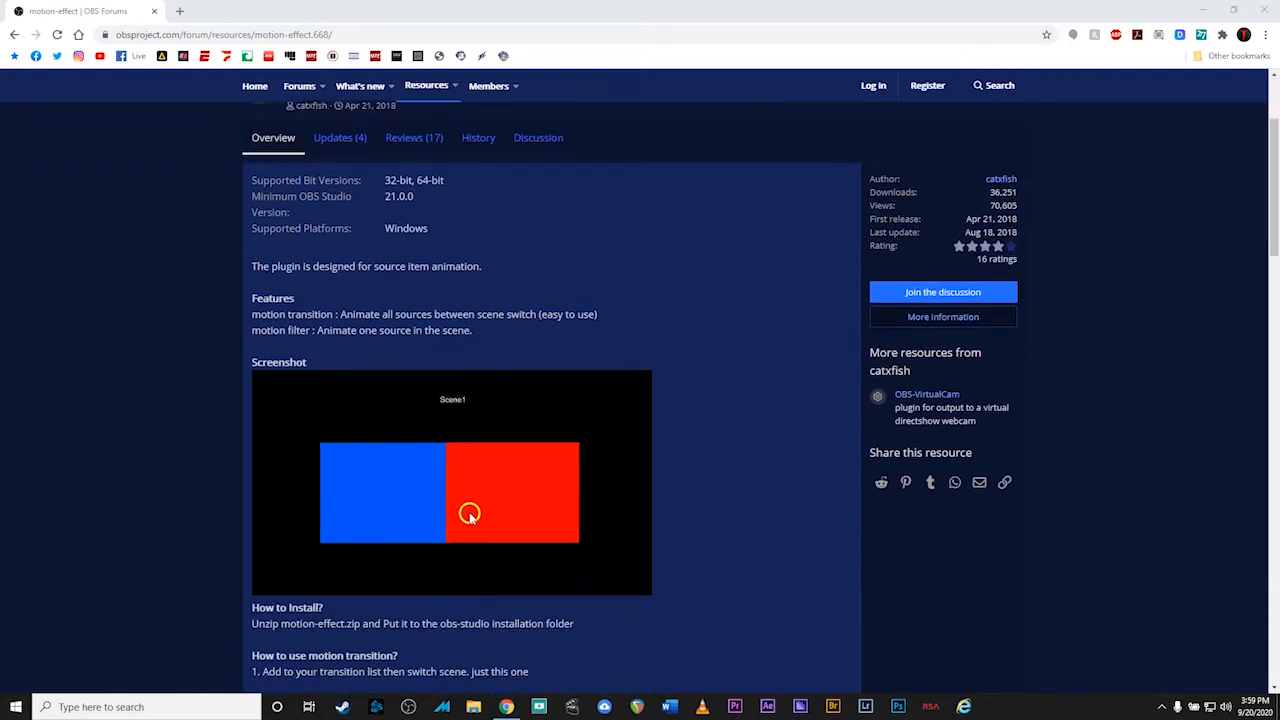
{"action": "scroll", "coordinate": [631, 516], "scroll_direction": "up", "scroll_amount": 2}
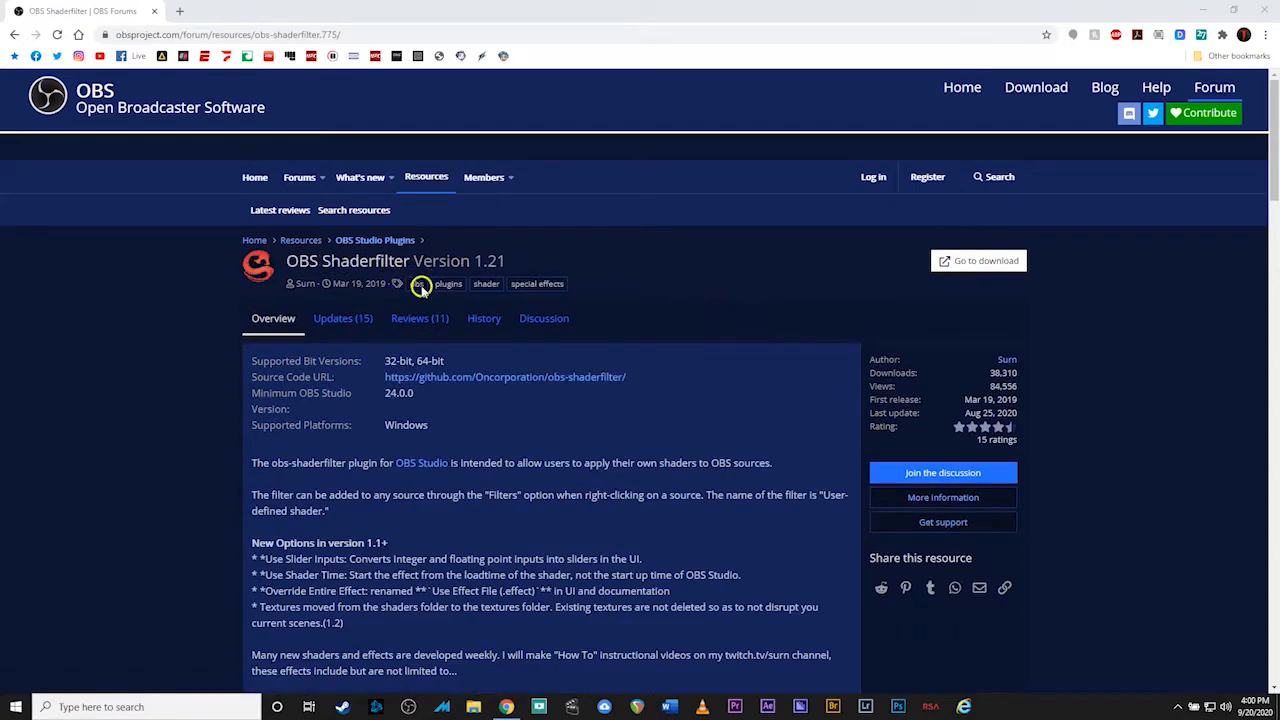
Scroll through the Shaderfilter description and its shader effects list, then back to the top
{"action": "scroll", "coordinate": [688, 398], "scroll_direction": "down", "scroll_amount": 3}
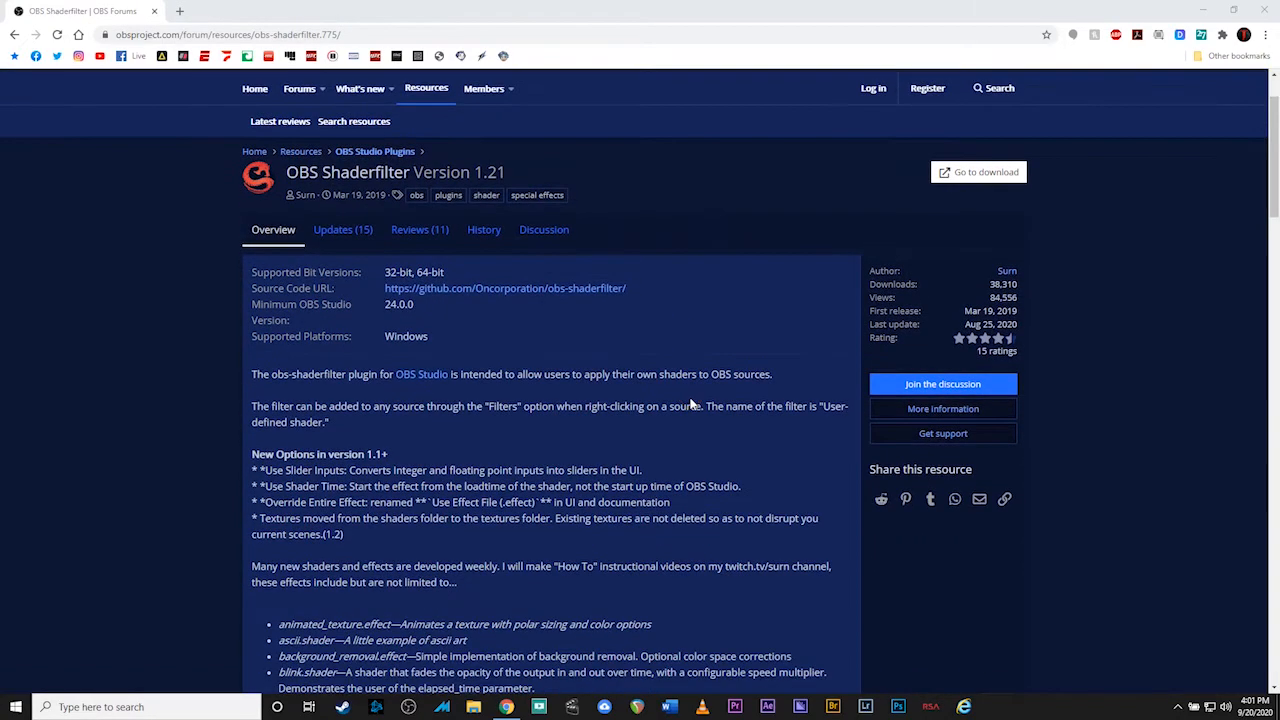
{"action": "scroll", "coordinate": [689, 400], "scroll_direction": "down", "scroll_amount": 3}
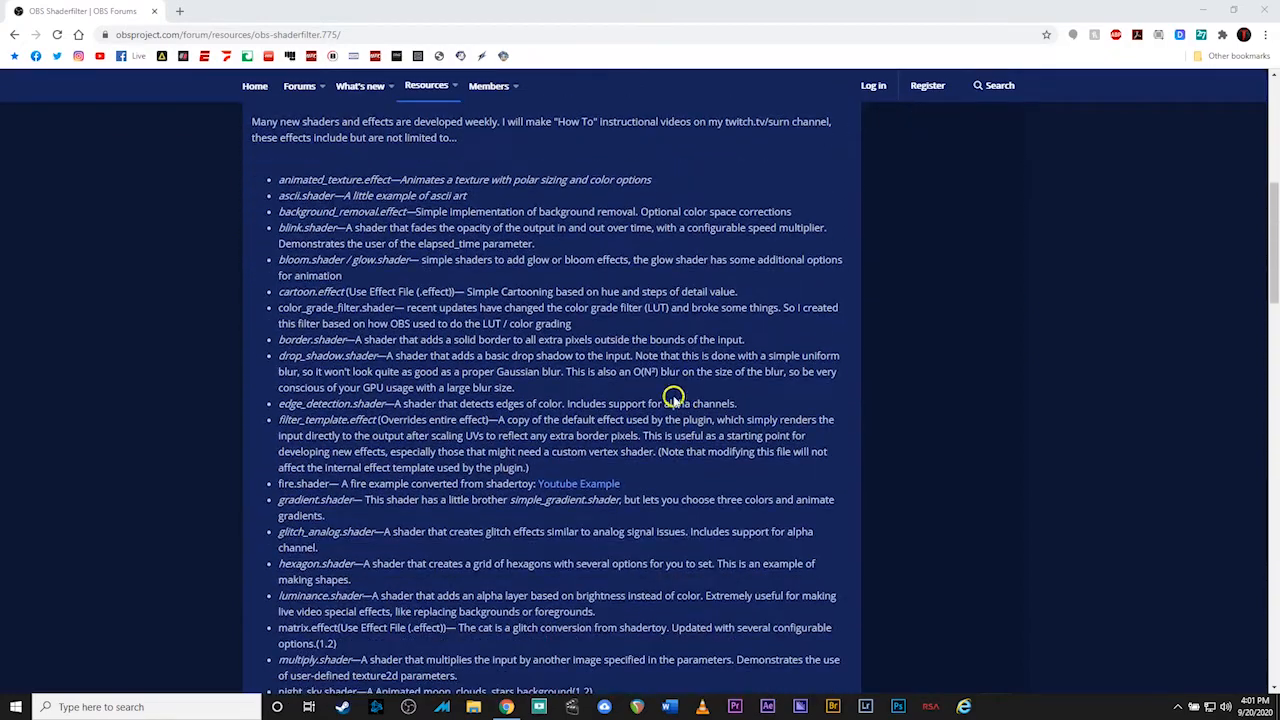
{"action": "scroll", "coordinate": [421, 430], "scroll_direction": "down", "scroll_amount": 1}
{"action": "scroll", "coordinate": [421, 433], "scroll_direction": "up", "scroll_amount": 6}
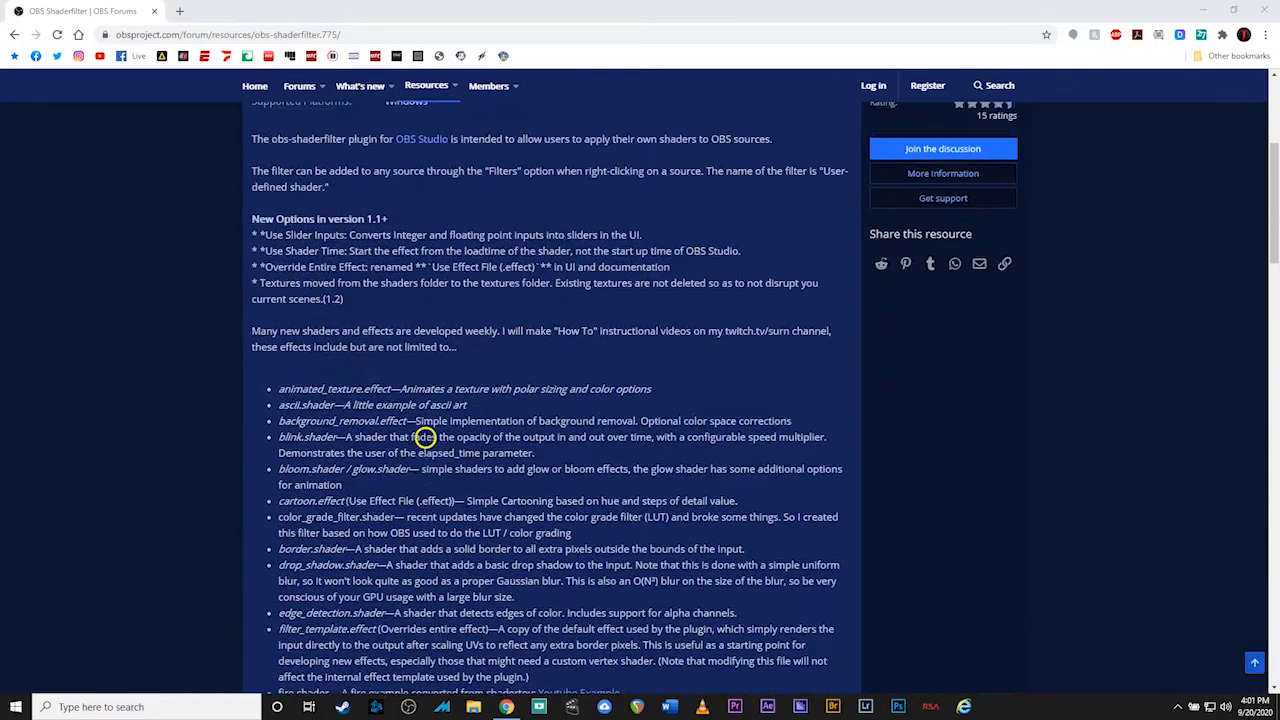
{"action": "scroll", "coordinate": [640, 418], "scroll_direction": "up", "scroll_amount": 1}
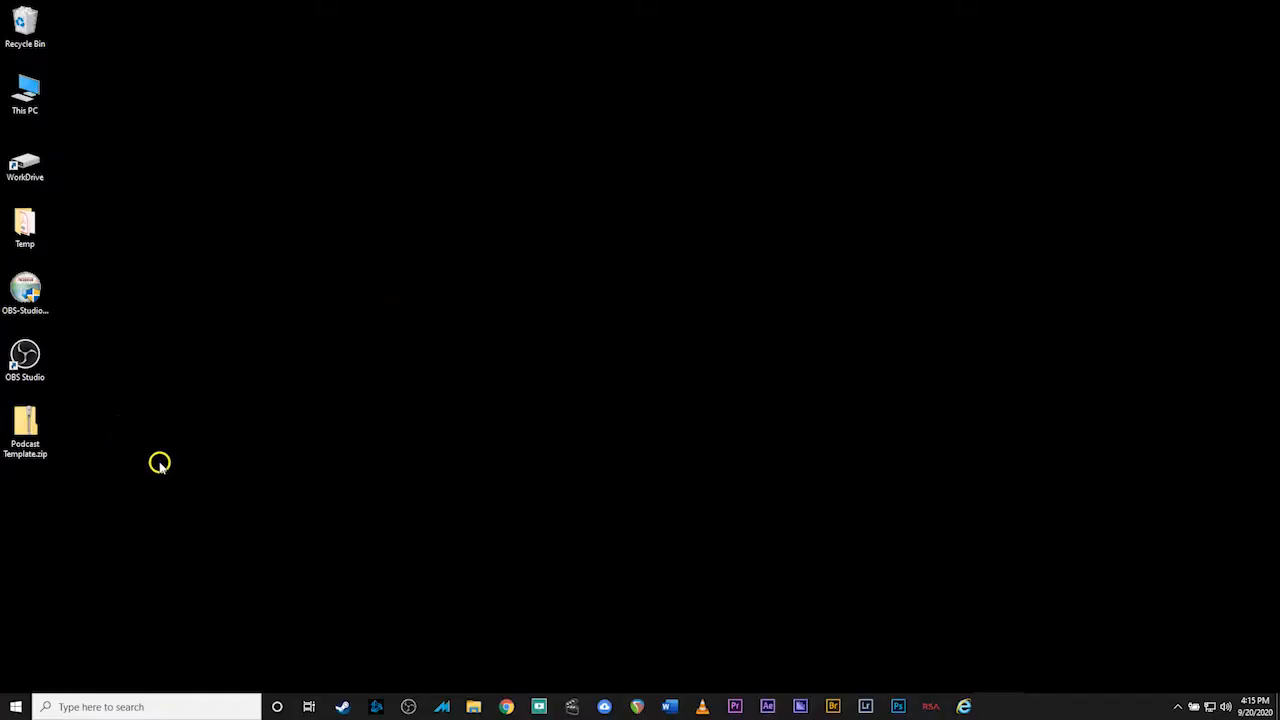
Extract all of Podcast Template.zip to the desktop, then open the new Podcast Template folder
{"action": "double_click", "coordinate": [28, 428]}
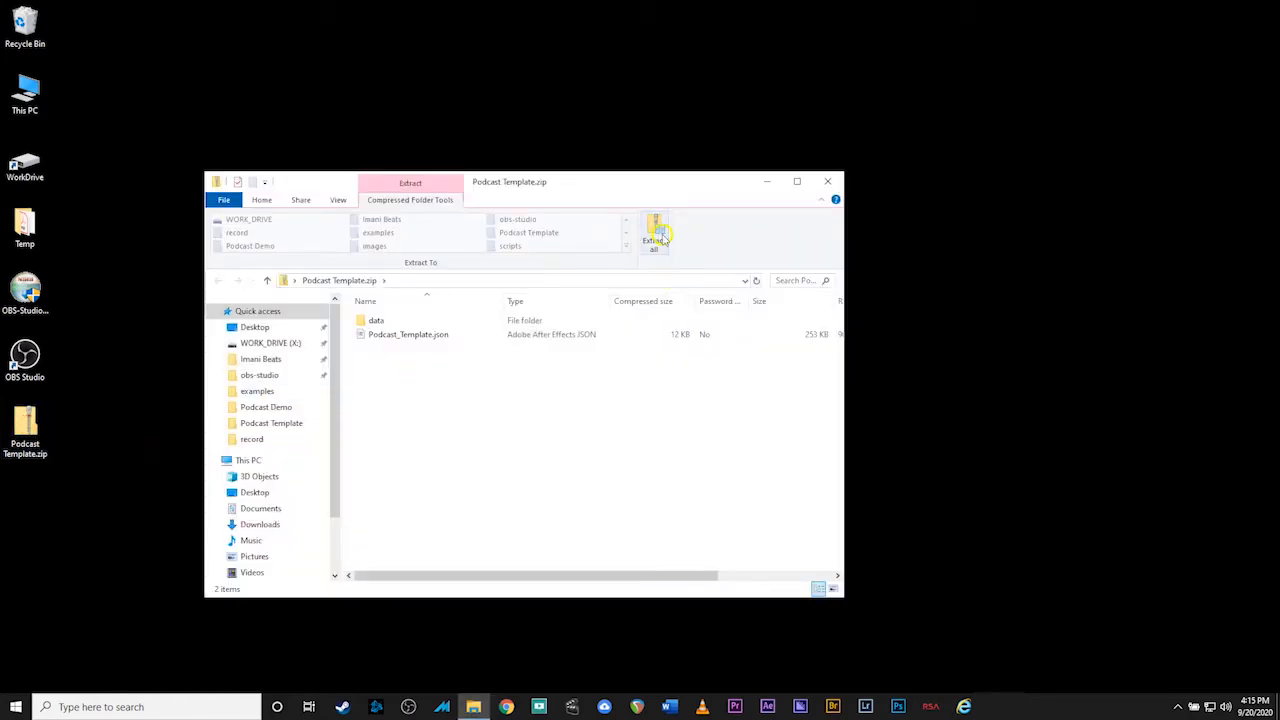
{"action": "left_click", "coordinate": [655, 230]}
{"action": "left_click", "coordinate": [768, 482]}
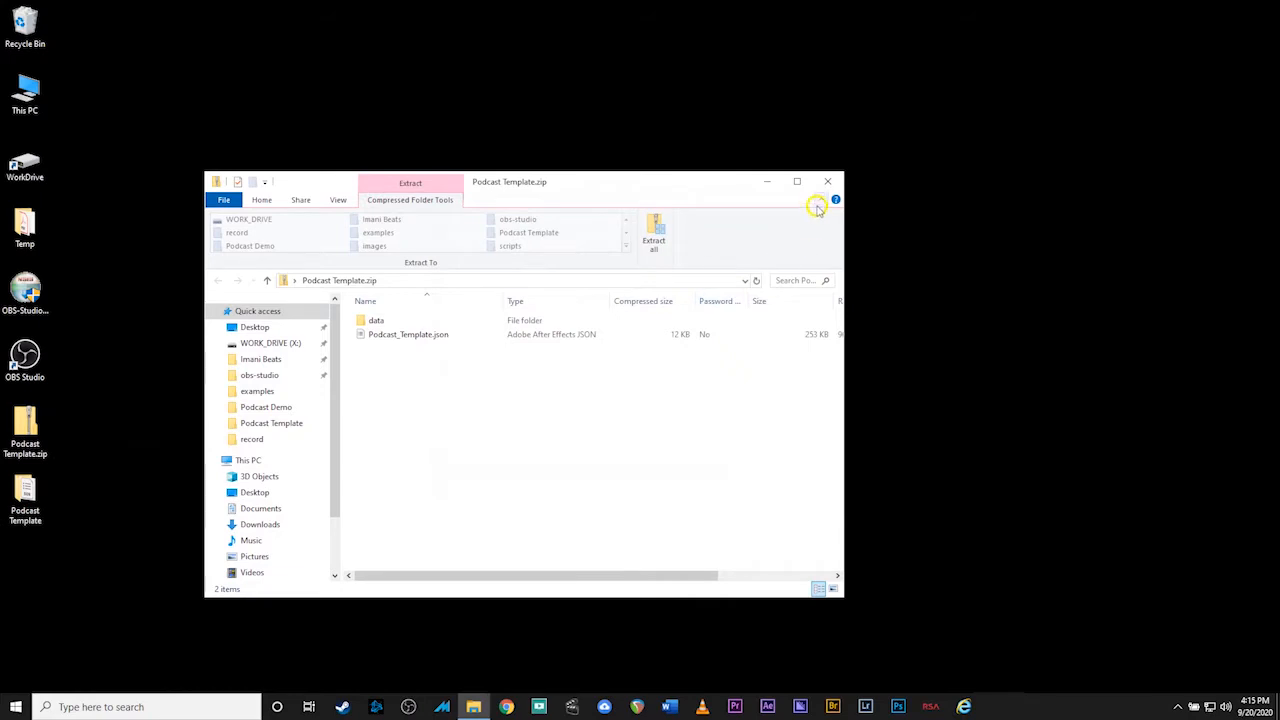
{"action": "left_click", "coordinate": [826, 184]}
{"action": "double_click", "coordinate": [28, 496]}
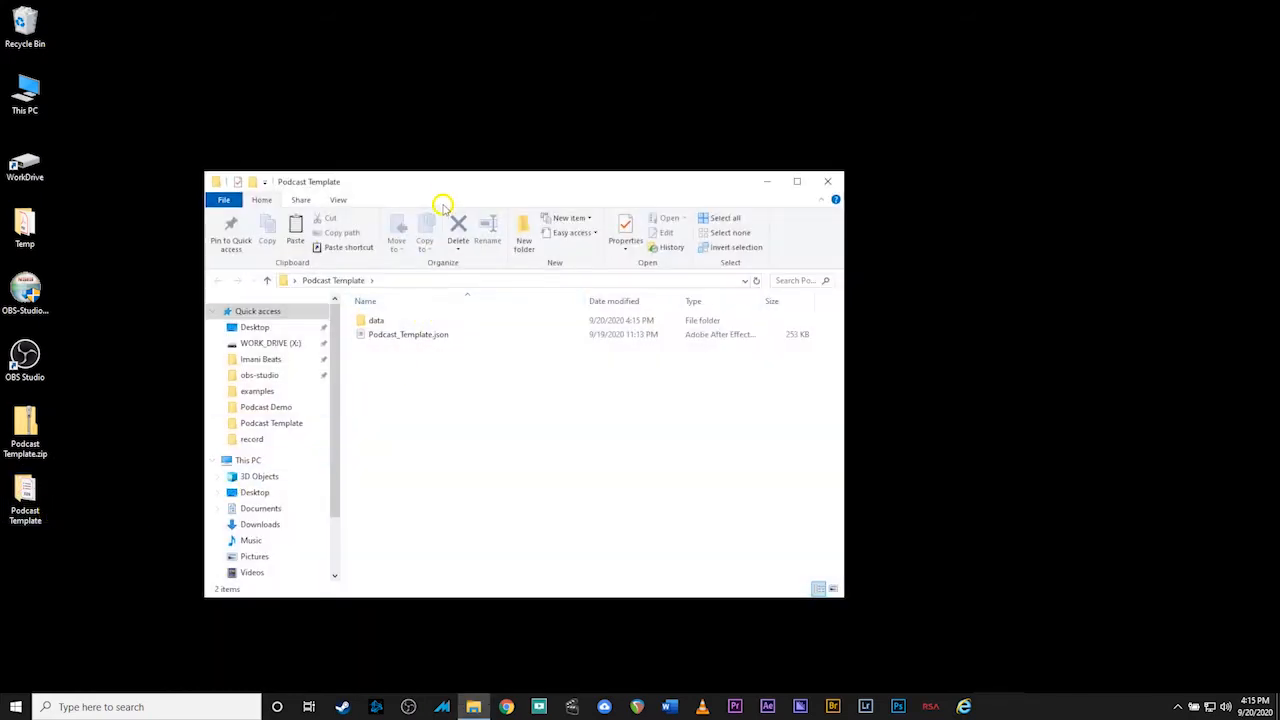
{"action": "left_click_drag", "start_coordinate": [548, 177], "coordinate": [682, 144]}
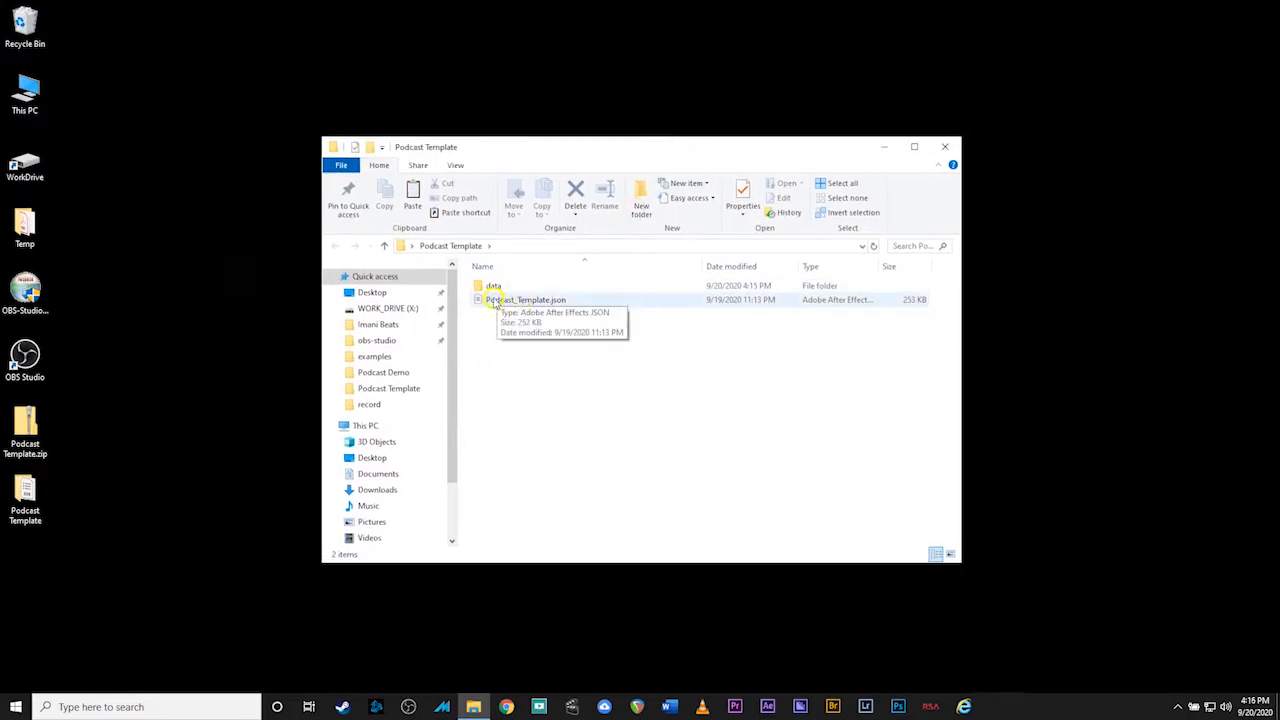
Copy the Podcast Template's data folder
{"action": "left_click", "coordinate": [490, 286]}
{"action": "right_click", "coordinate": [490, 286]}
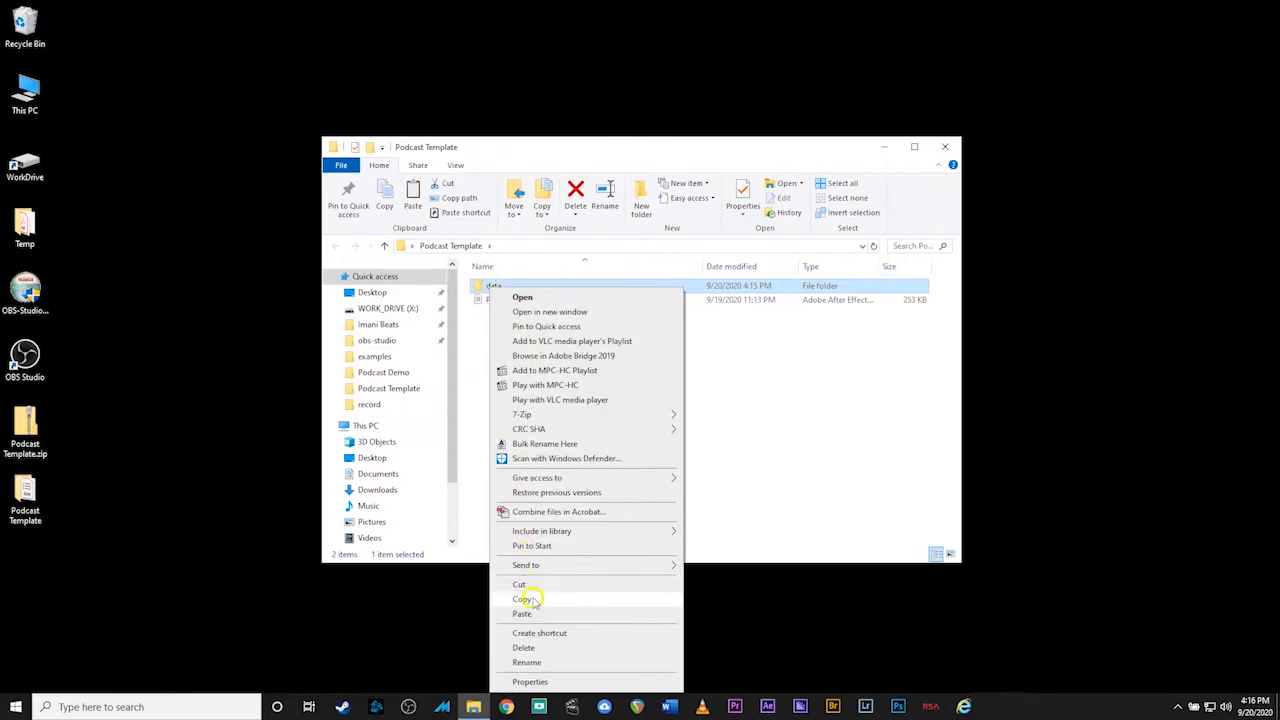
{"action": "left_click", "coordinate": [530, 599]}
Open C:\Program Files in a second window and select the obs-studio folder
{"action": "double_click", "coordinate": [32, 100]}
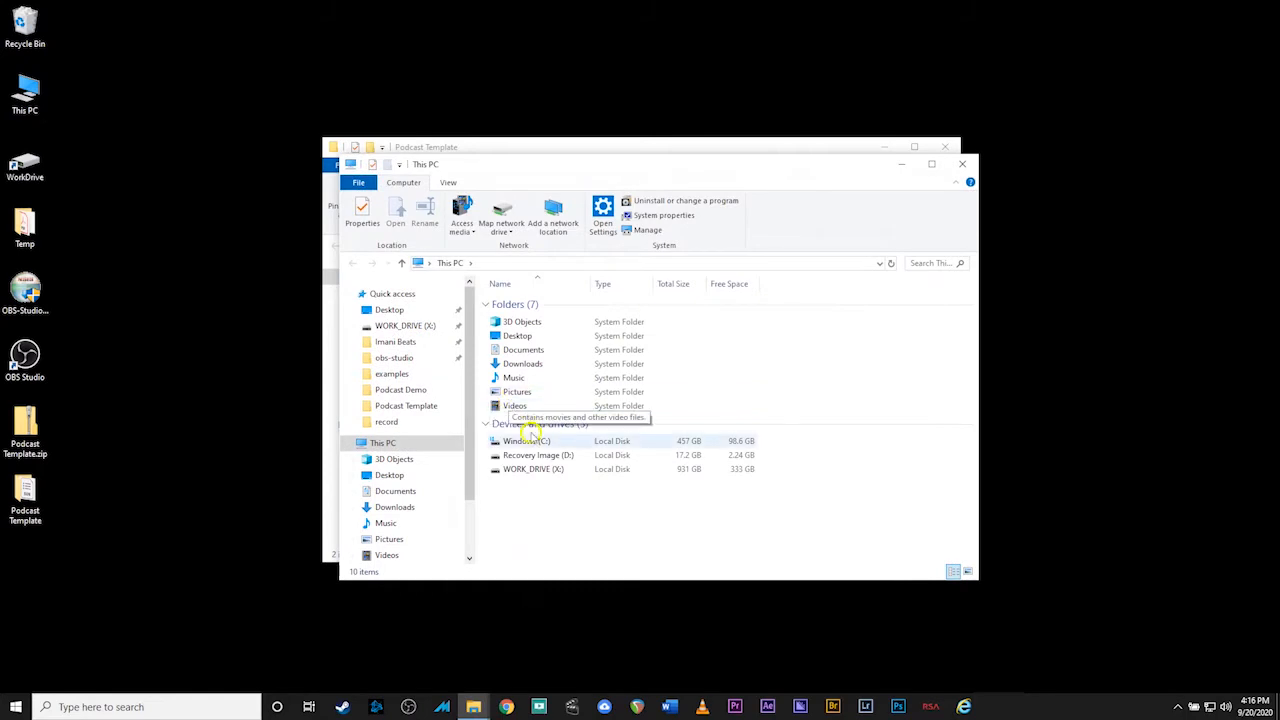
{"action": "left_click", "coordinate": [528, 441]}
{"action": "double_click", "coordinate": [528, 441]}
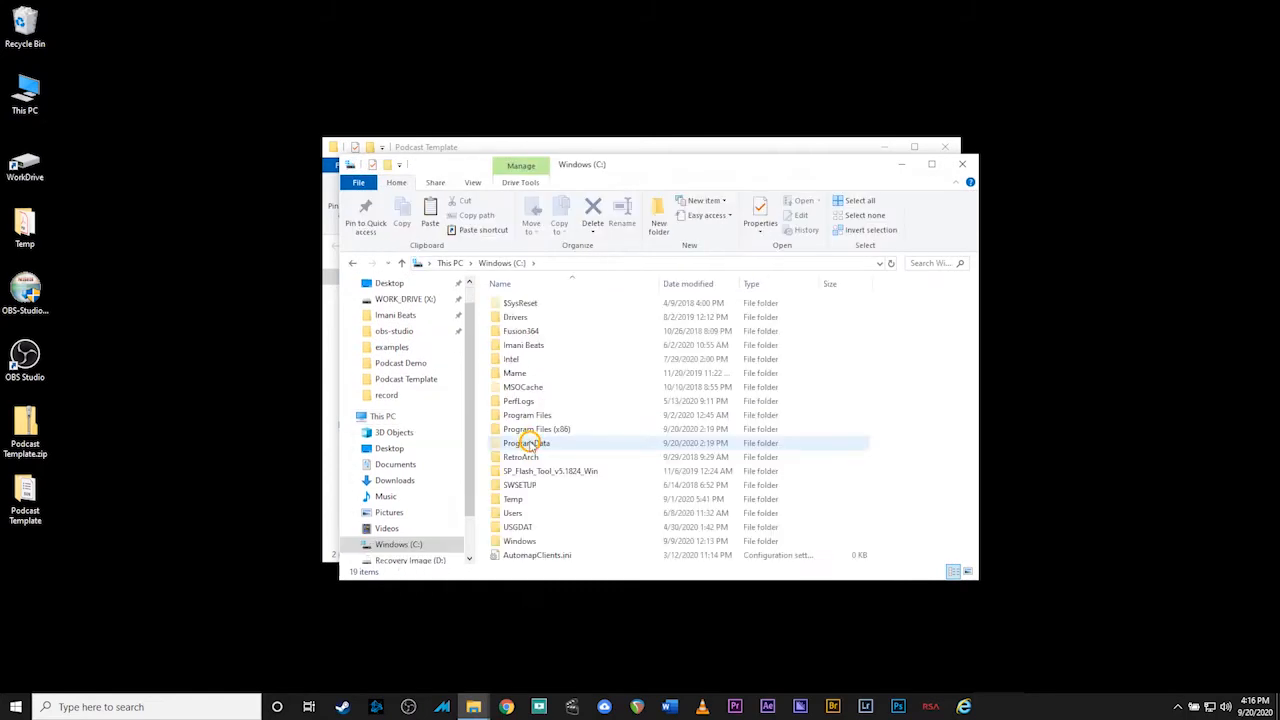
{"action": "double_click", "coordinate": [530, 415]}
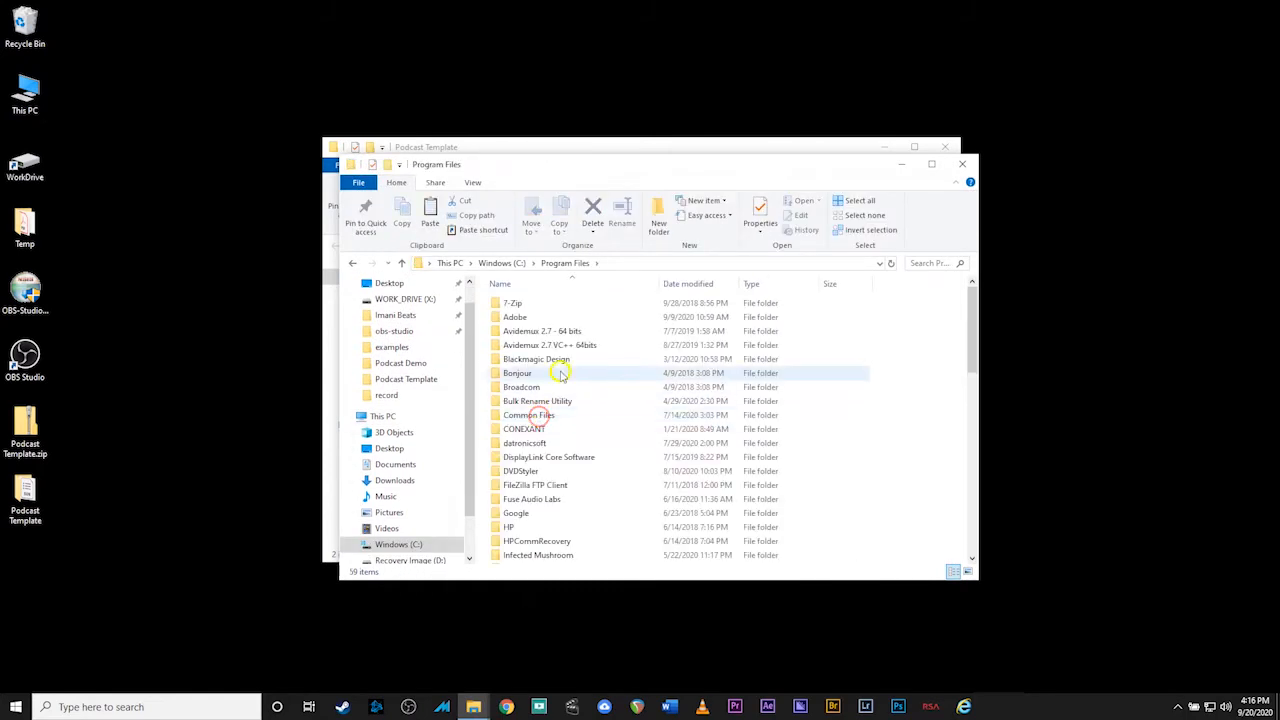
{"action": "scroll", "coordinate": [575, 440], "scroll_direction": "down", "scroll_amount": 5}
{"action": "scroll", "coordinate": [577, 443], "scroll_direction": "down", "scroll_amount": 3}
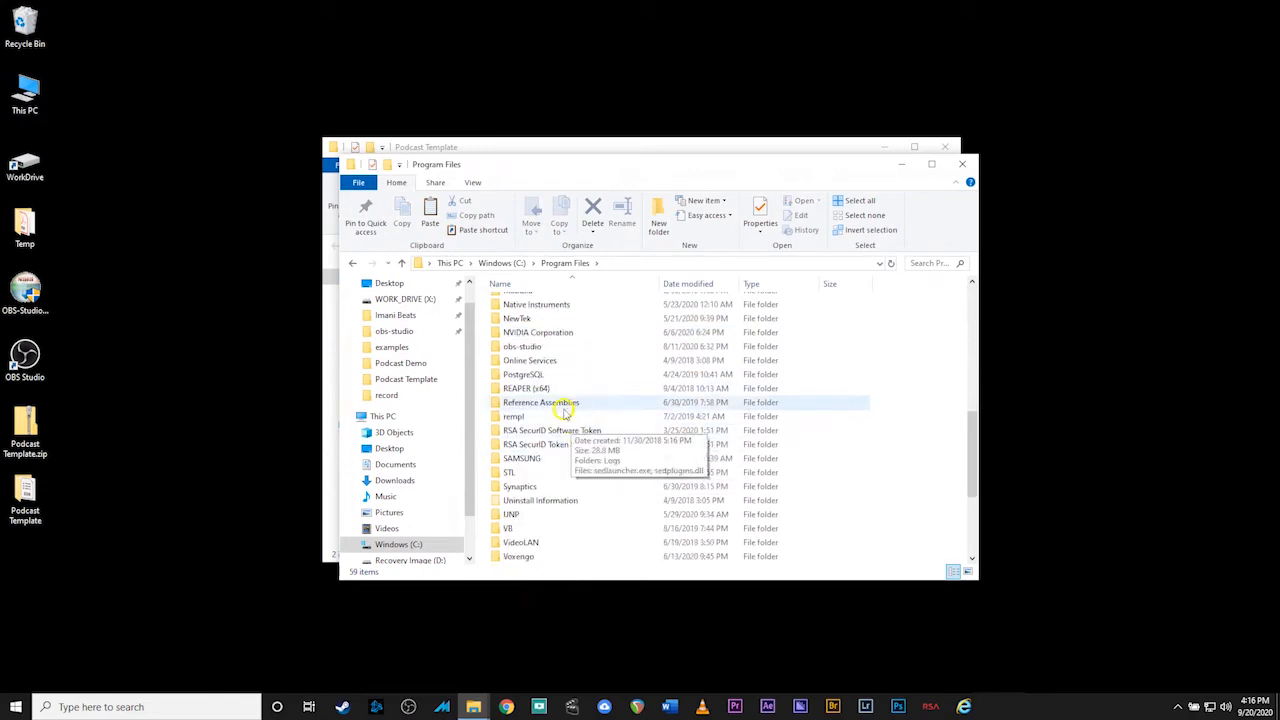
{"action": "left_click", "coordinate": [531, 346]}
Paste data into obs-studio, replacing Podcast_Template.lua with admin approval, and close that window
{"action": "double_click", "coordinate": [531, 346]}
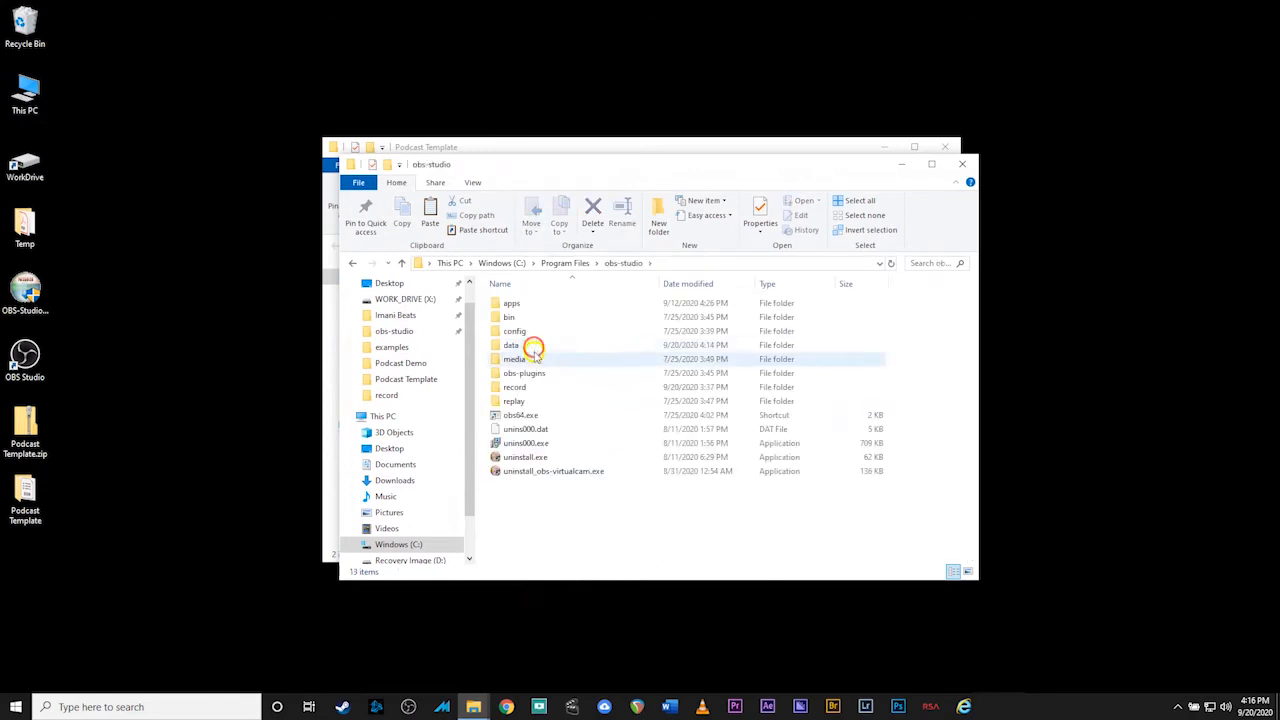
{"action": "right_click", "coordinate": [555, 533]}
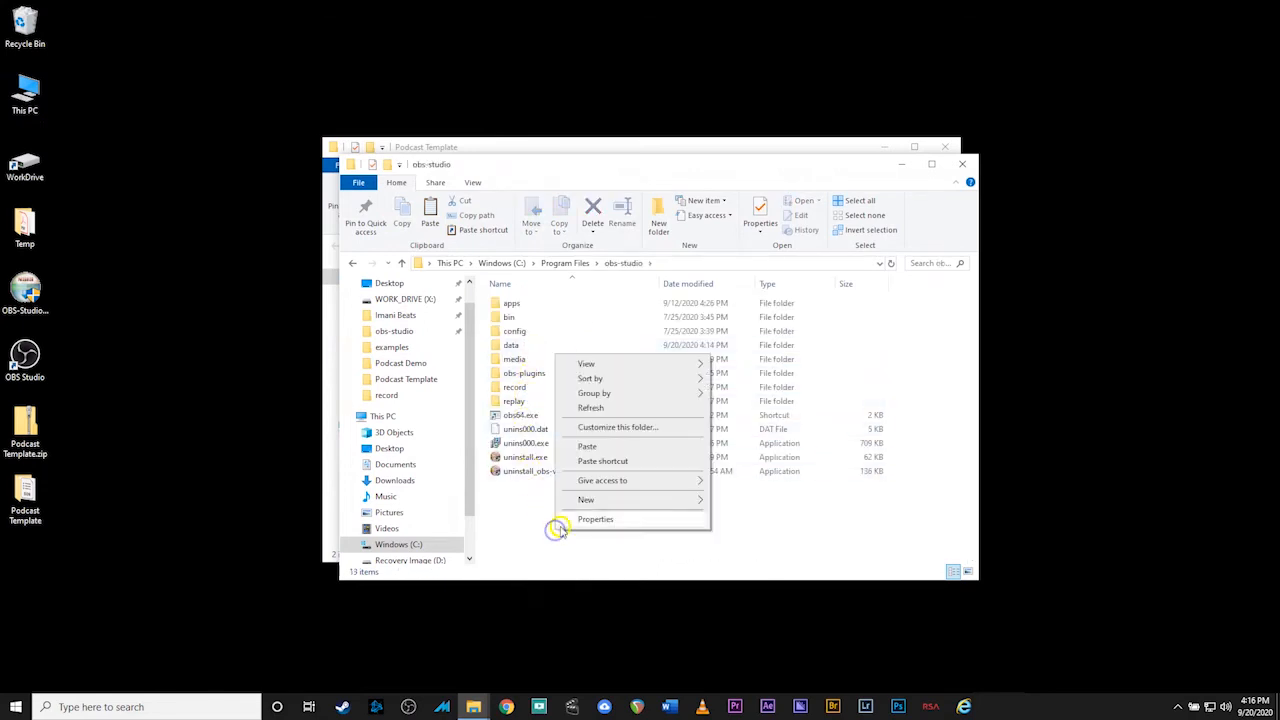
{"action": "left_click", "coordinate": [613, 445]}
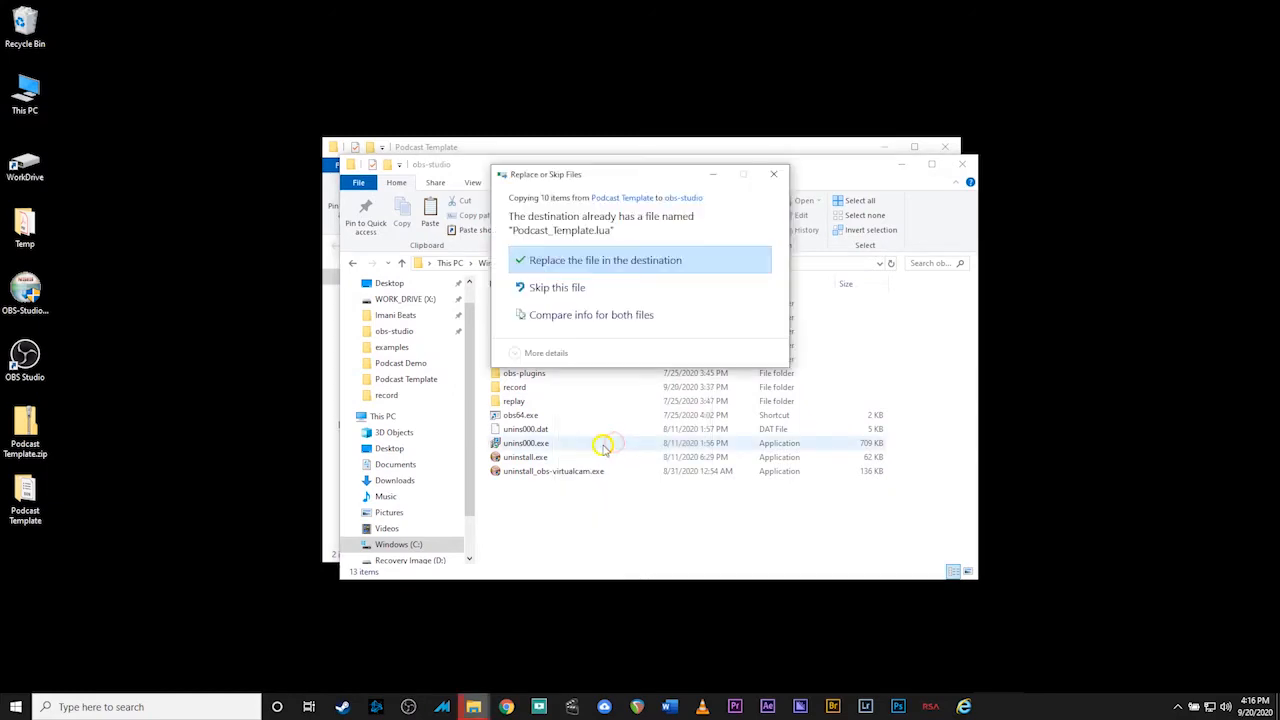
{"action": "left_click", "coordinate": [588, 260]}
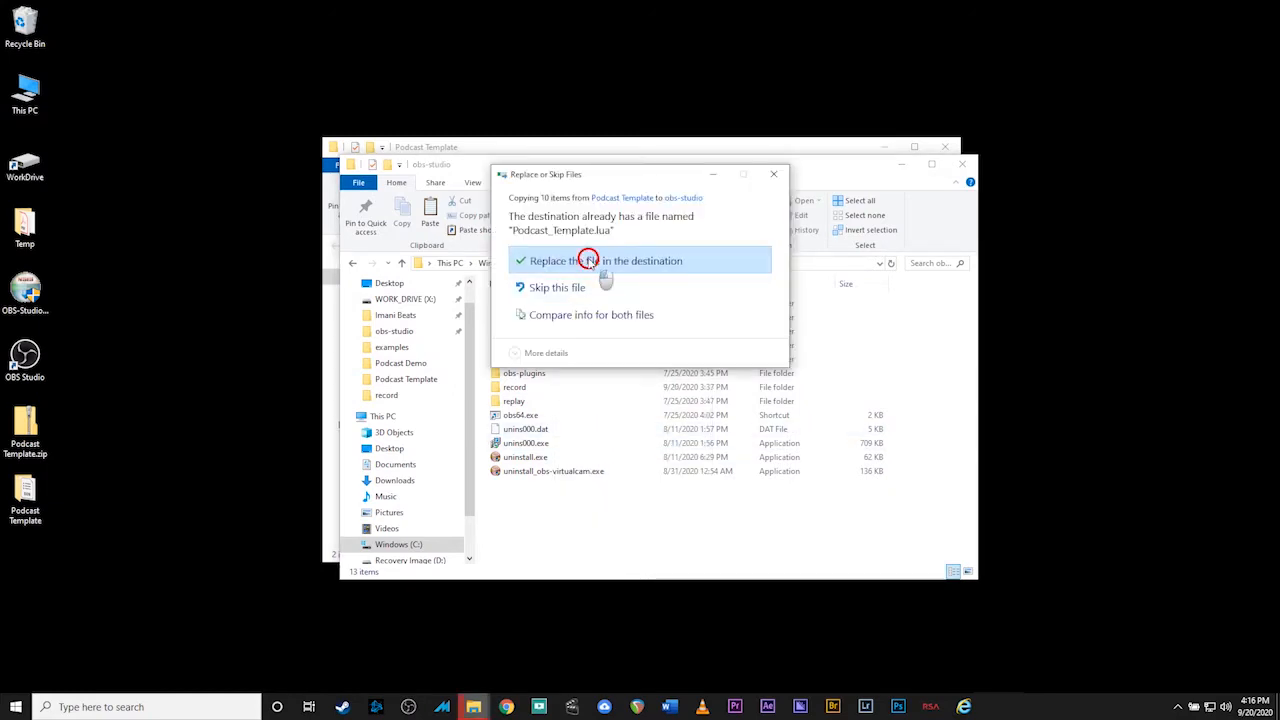
{"action": "left_click", "coordinate": [603, 288]}
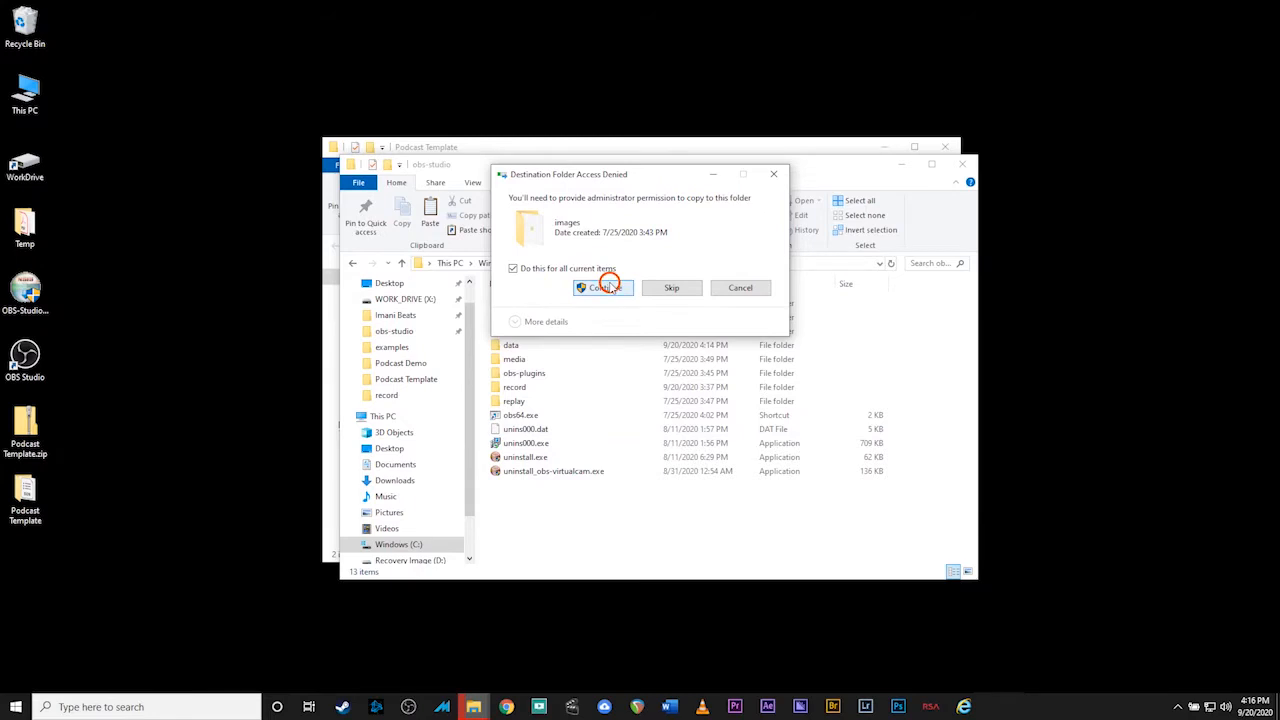
{"action": "left_click_drag", "start_coordinate": [700, 166], "coordinate": [549, 198]}
{"action": "left_click", "coordinate": [814, 196]}
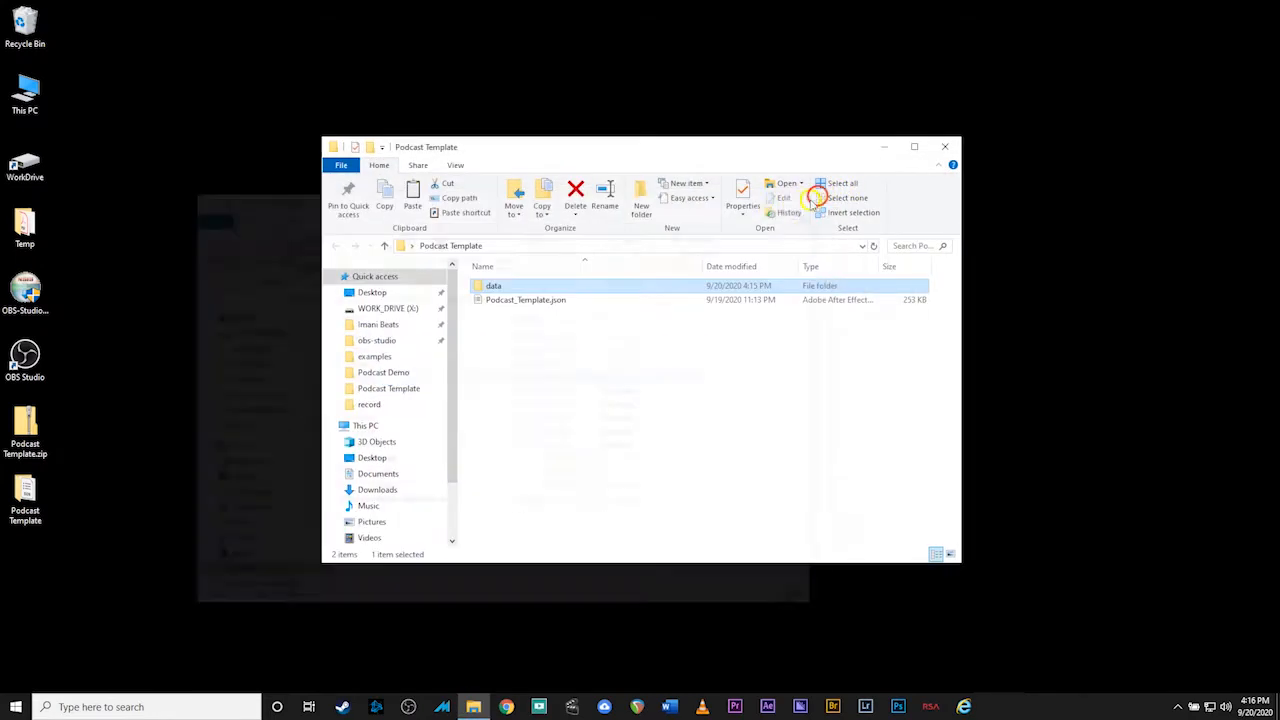
Close the remaining Explorer window and launch OBS Studio from its desktop shortcut
{"action": "left_click", "coordinate": [548, 300]}
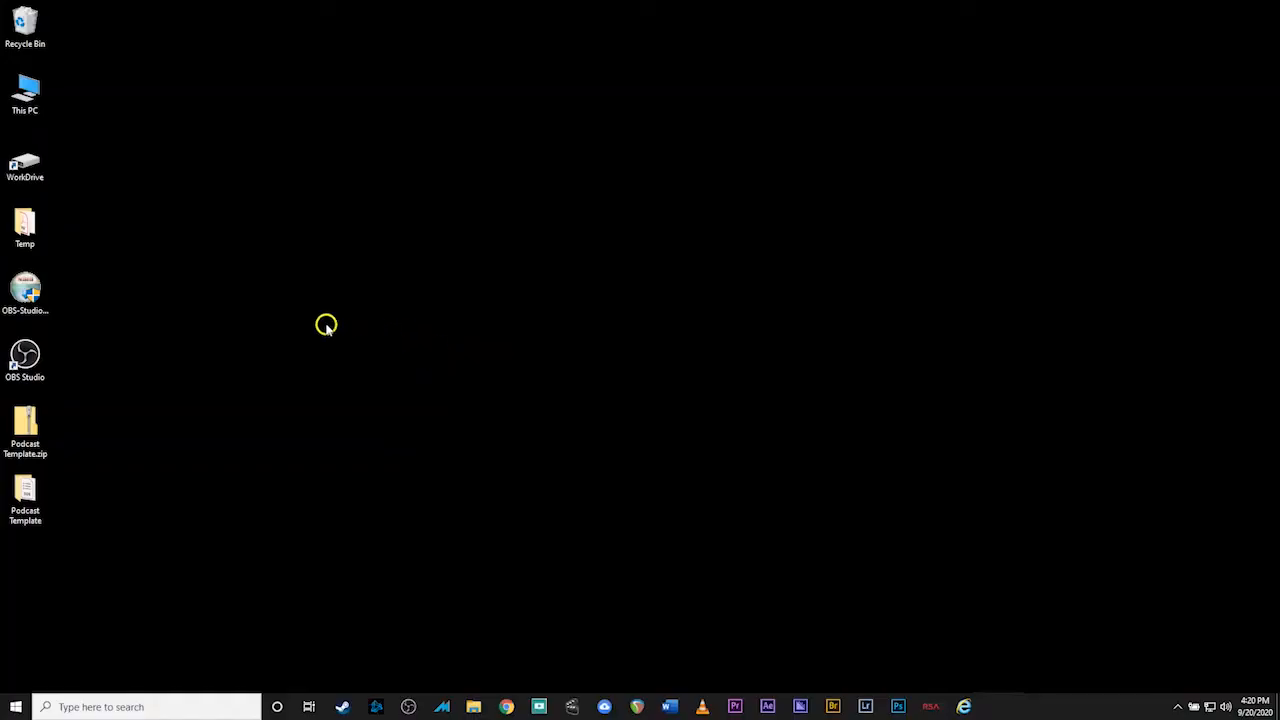
{"action": "double_click", "coordinate": [25, 357]}
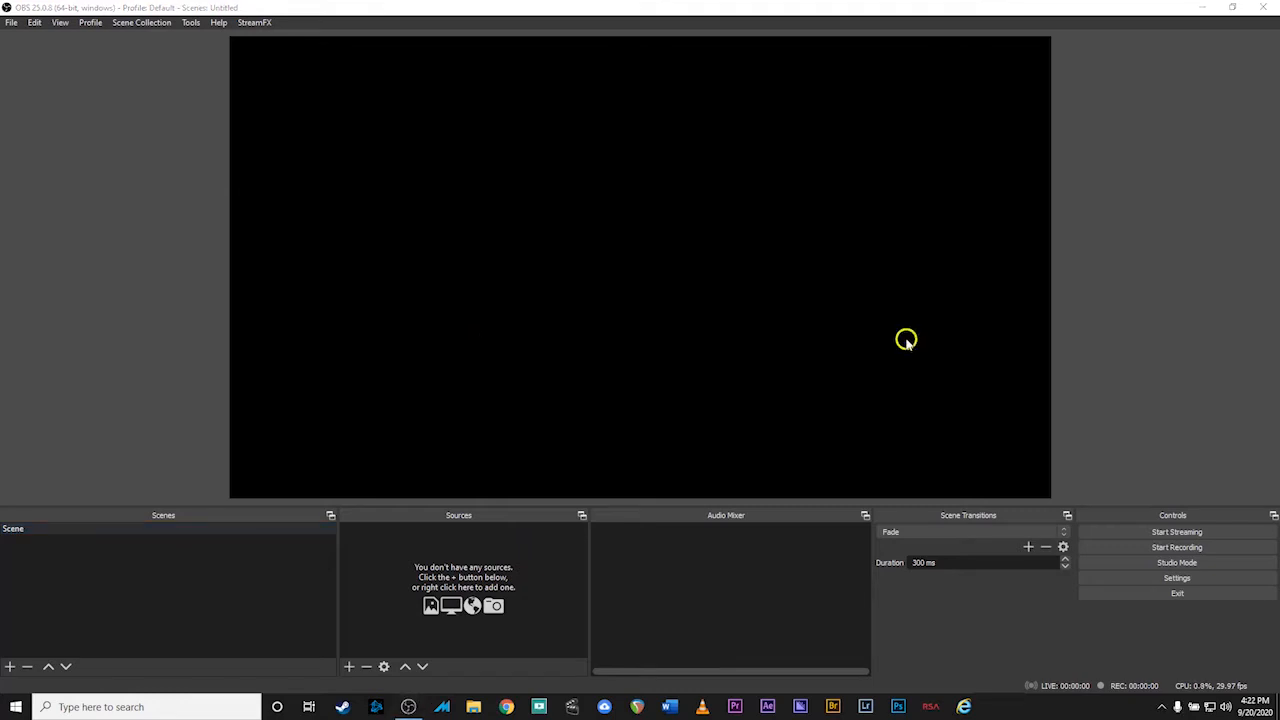
Set the Video base (canvas) and output (scaled) resolutions to 1280x720 and apply
{"action": "left_click", "coordinate": [1153, 580]}
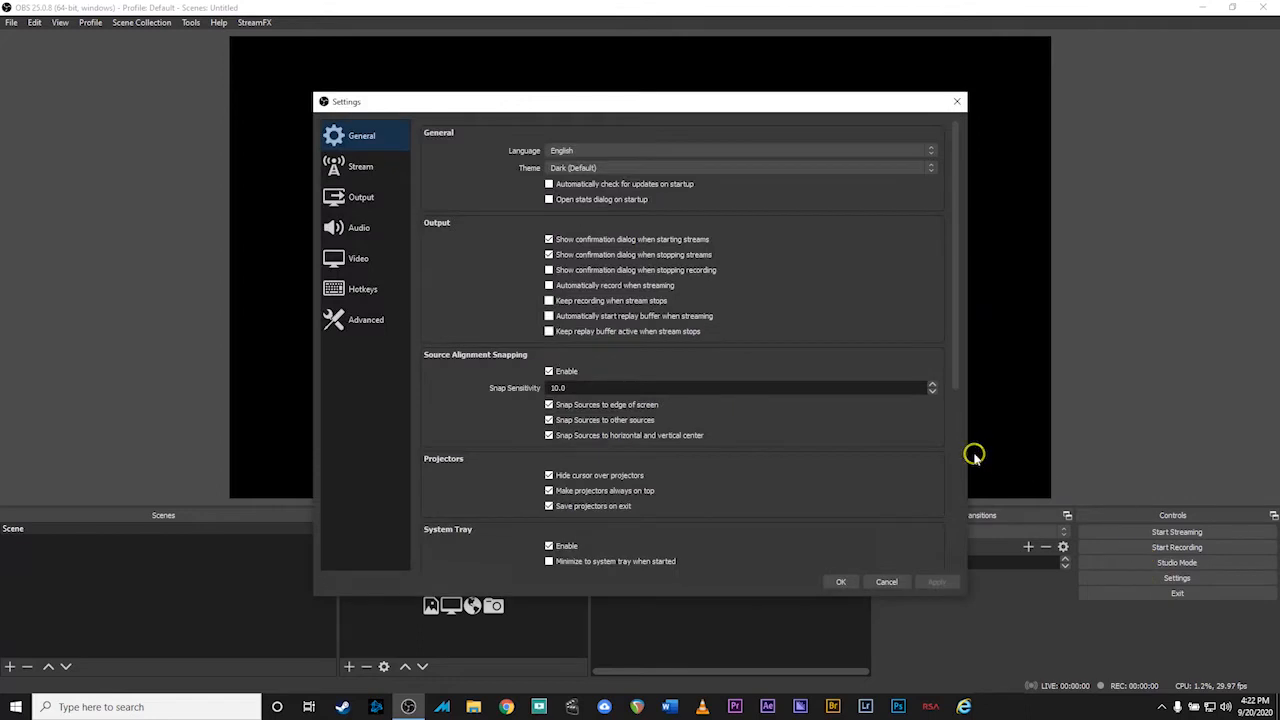
{"action": "left_click", "coordinate": [353, 262]}
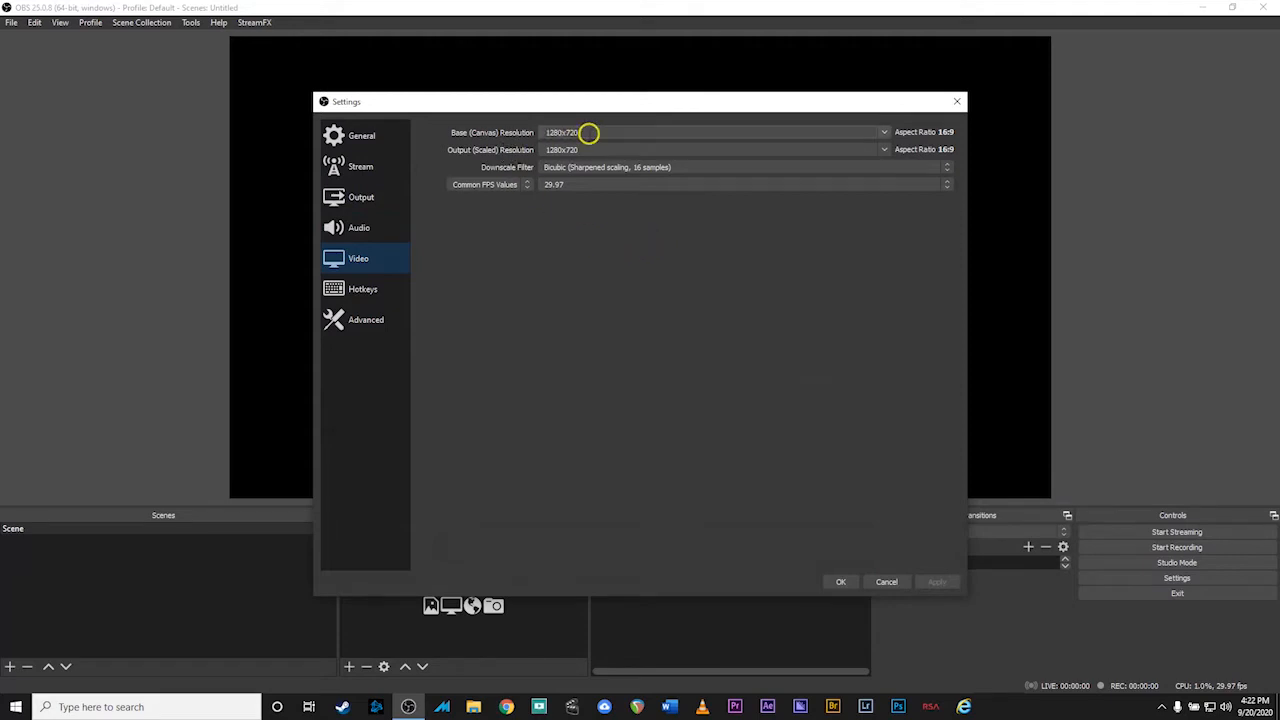
{"action": "left_click", "coordinate": [885, 134]}
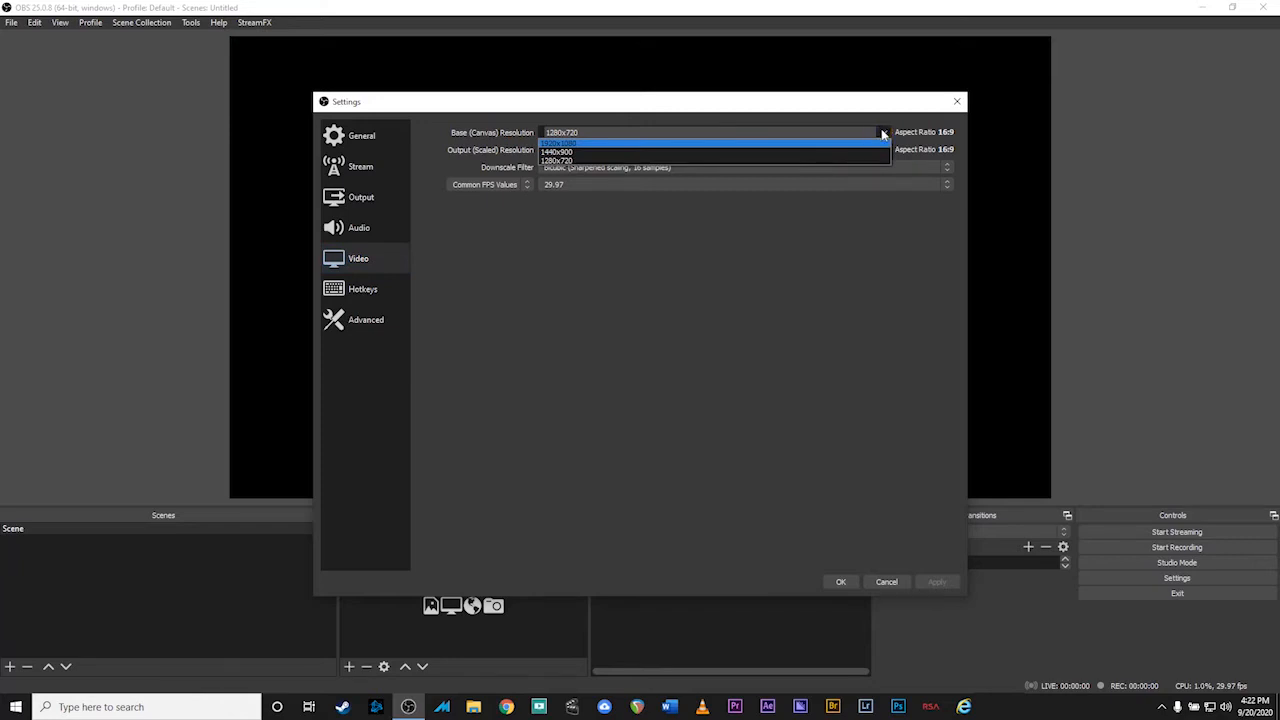
{"action": "left_click", "coordinate": [733, 160]}
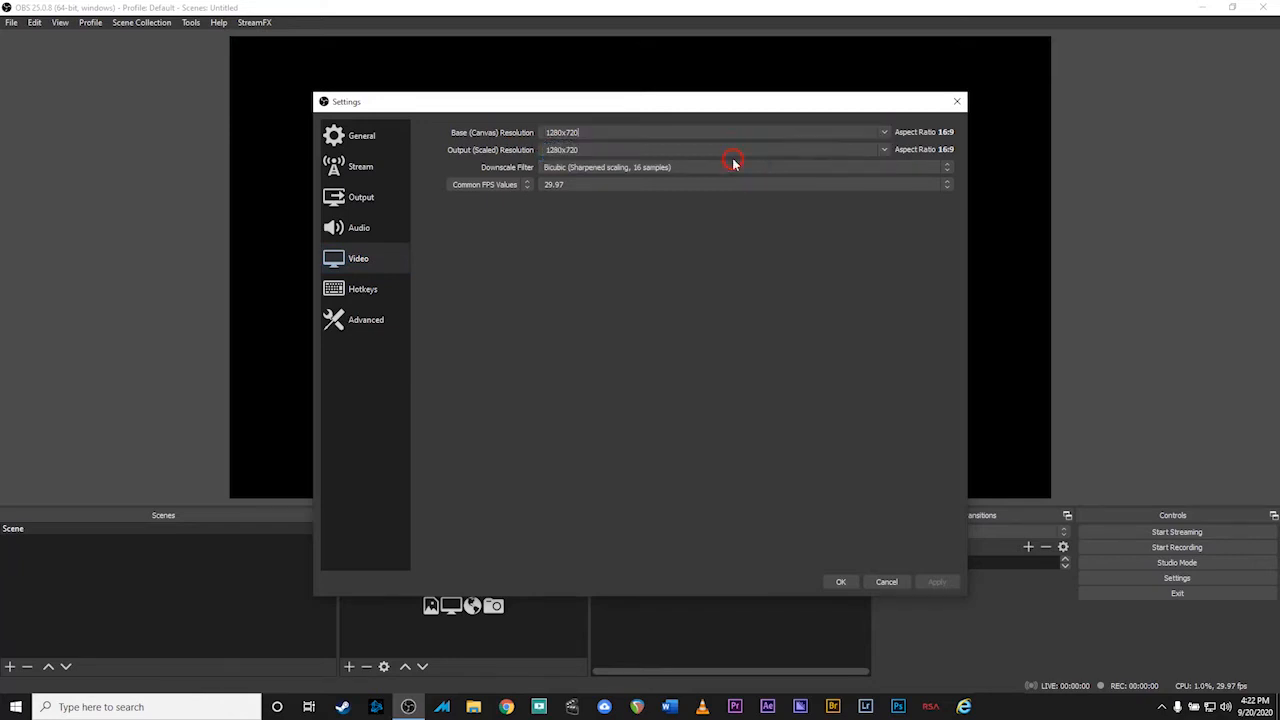
{"action": "left_click", "coordinate": [885, 150]}
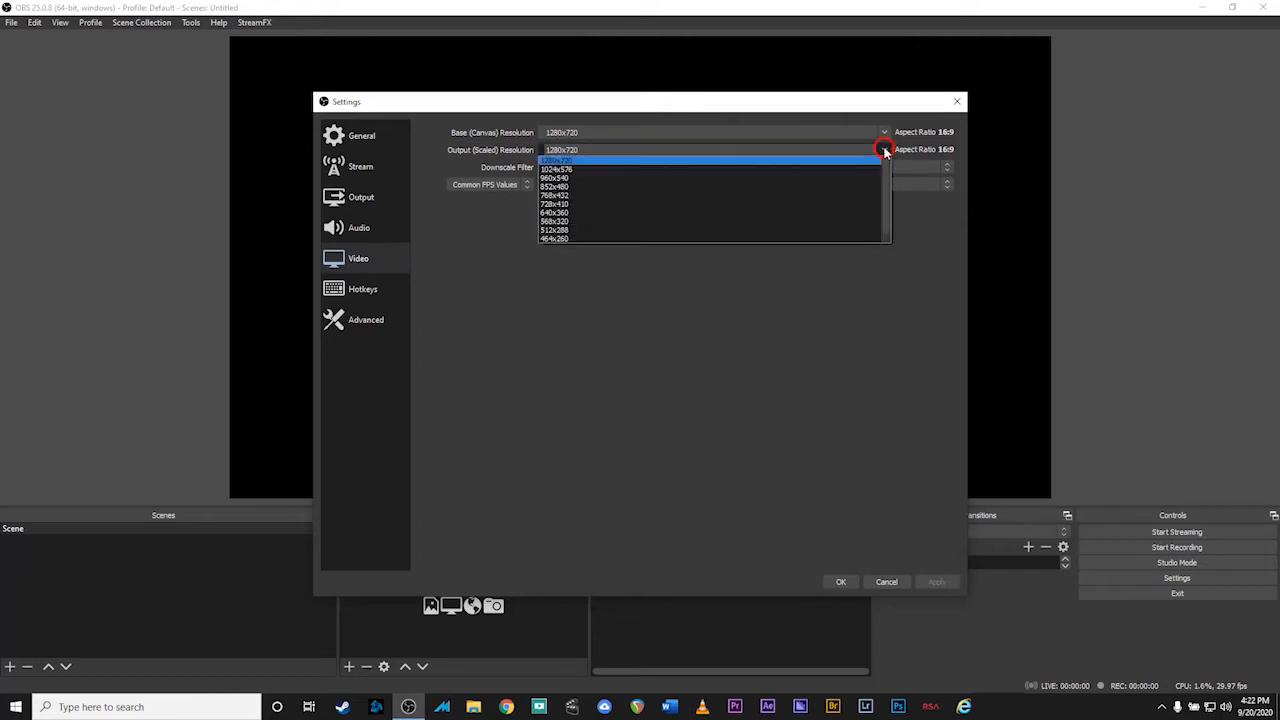
{"action": "left_click", "coordinate": [780, 160]}
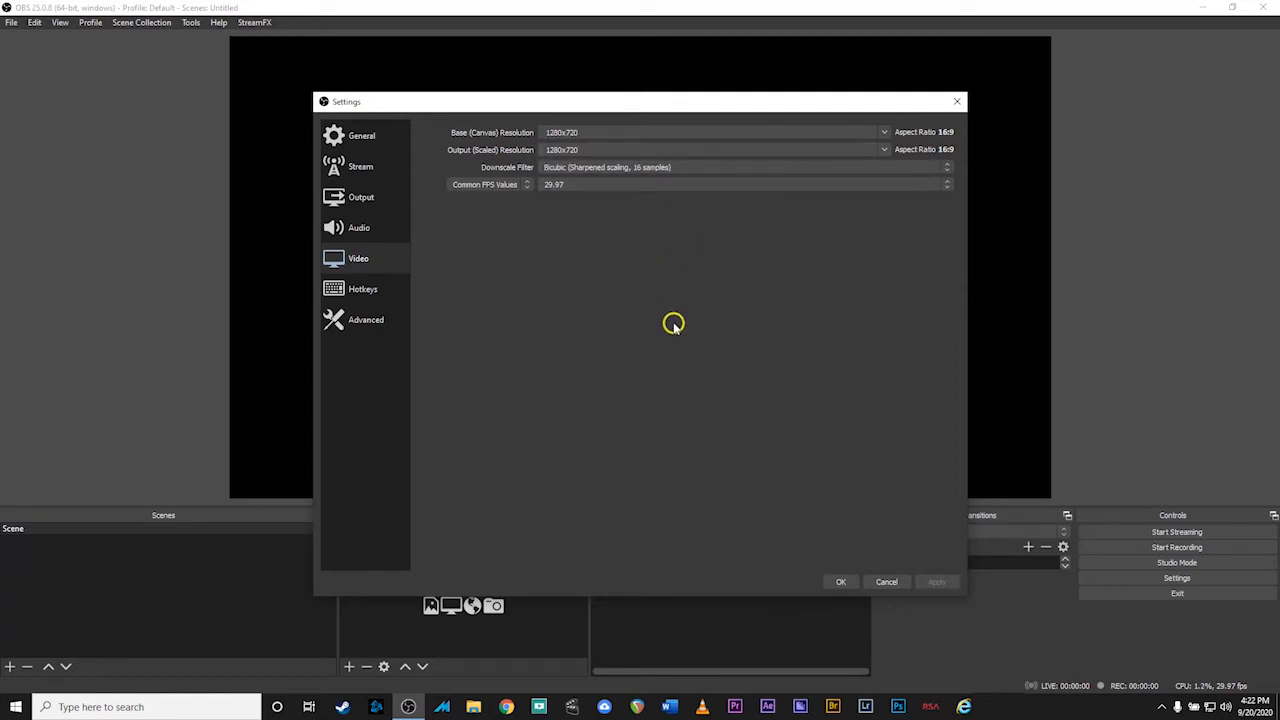
{"action": "left_click", "coordinate": [840, 581]}
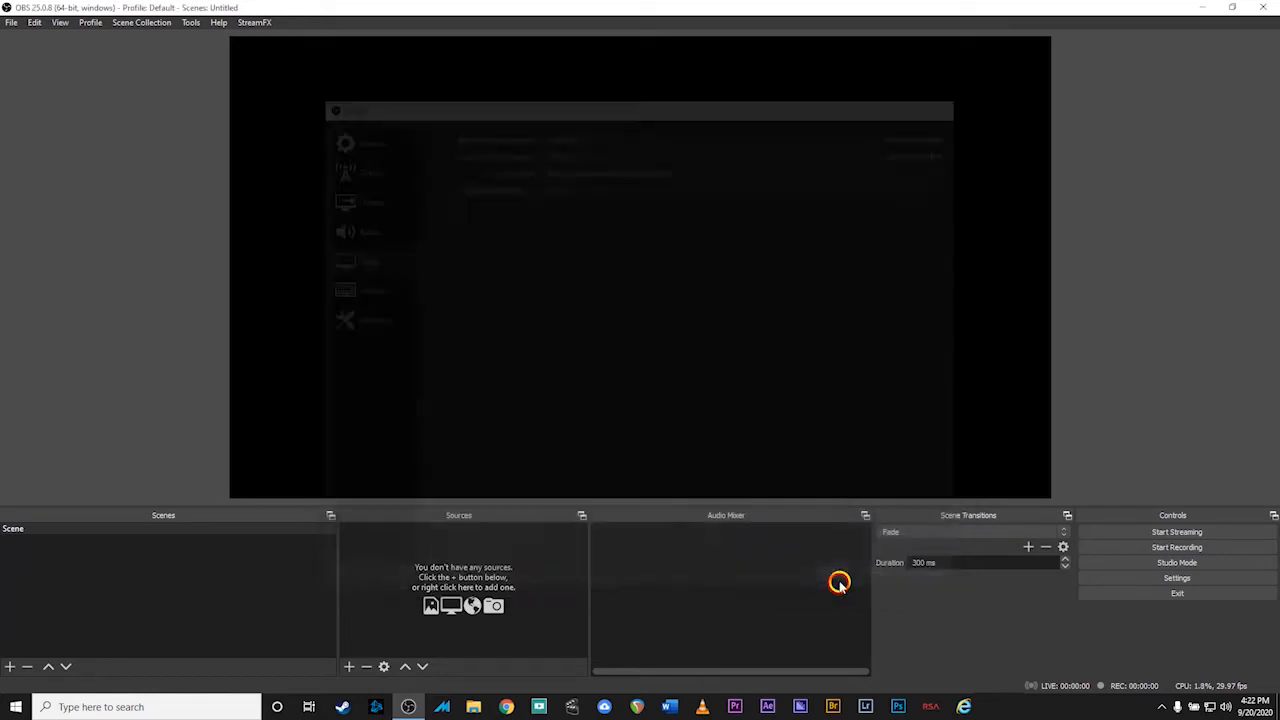
Import Podcast_Template.json from Desktop > Podcast Template through the Scene Collection importer
{"action": "left_click", "coordinate": [477, 311]}
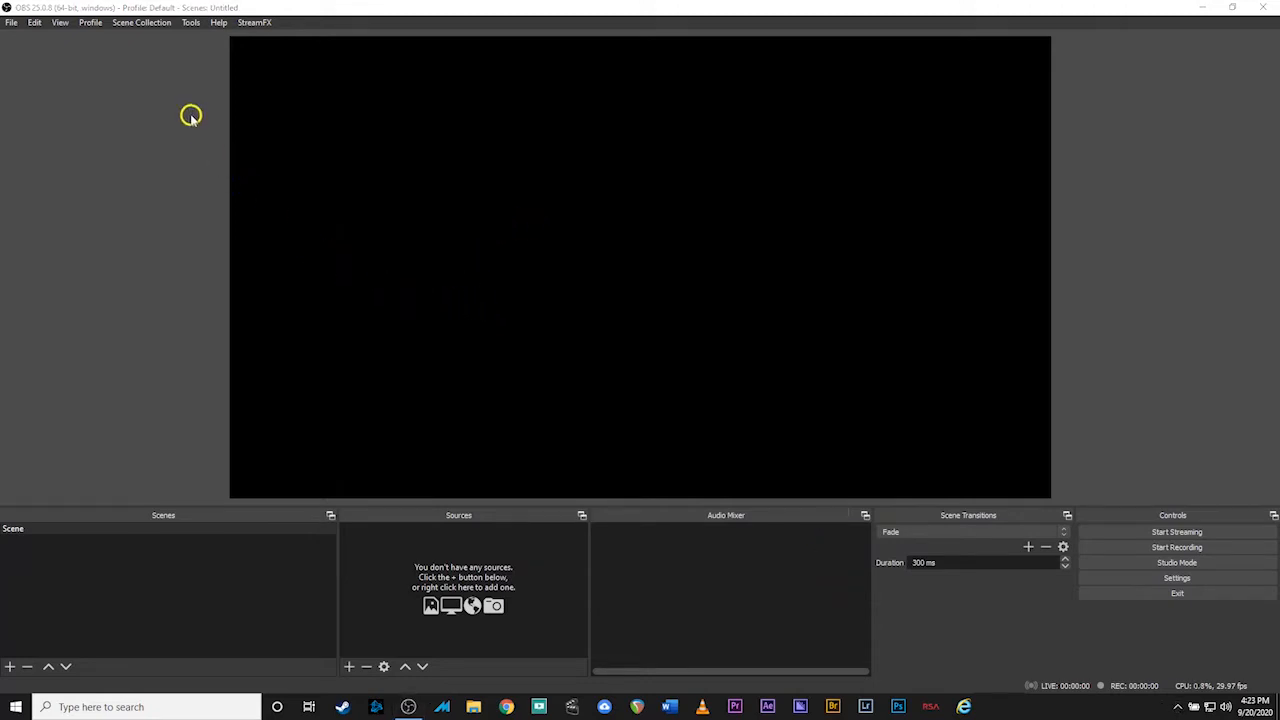
{"action": "left_click", "coordinate": [144, 24]}
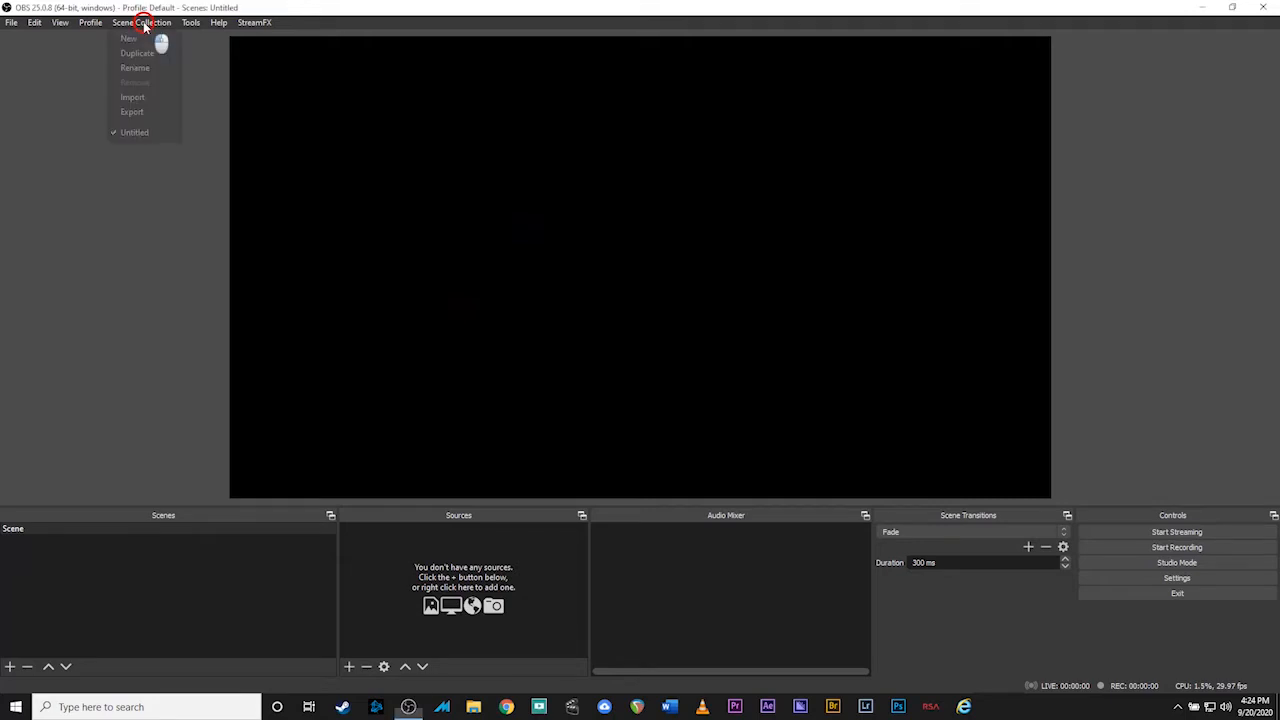
{"action": "left_click", "coordinate": [133, 98]}
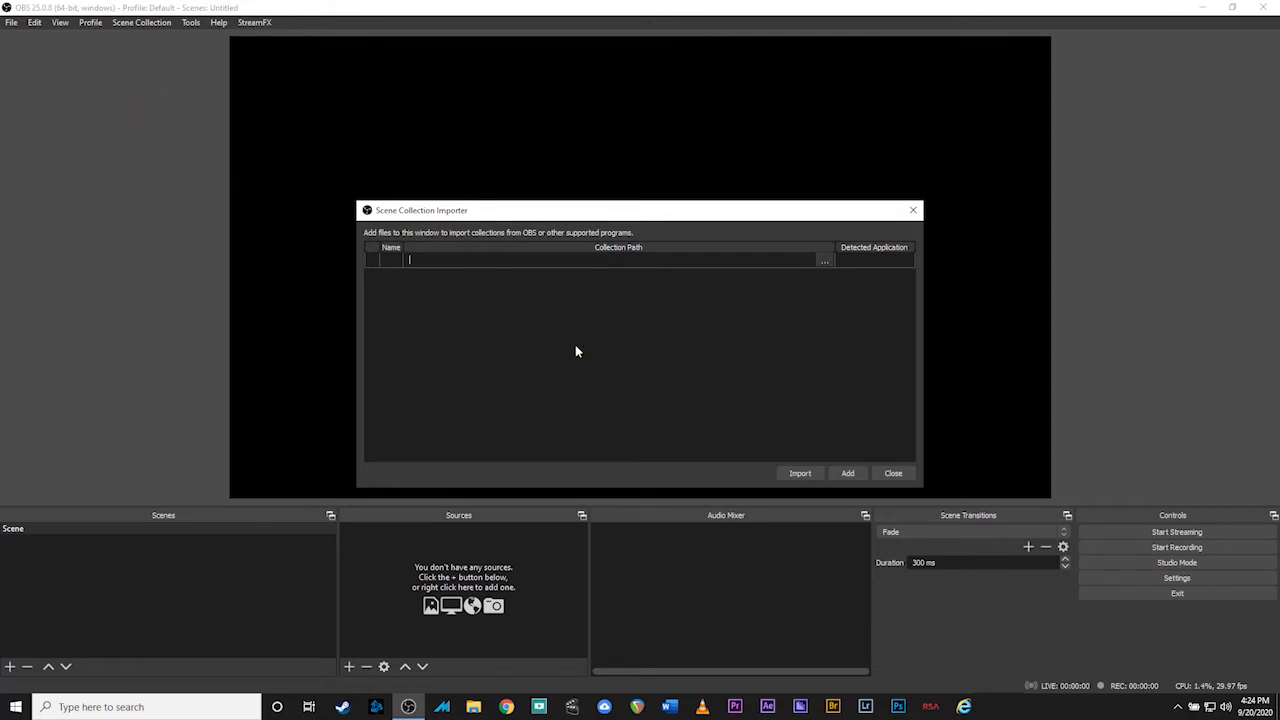
{"action": "left_click", "coordinate": [849, 474]}
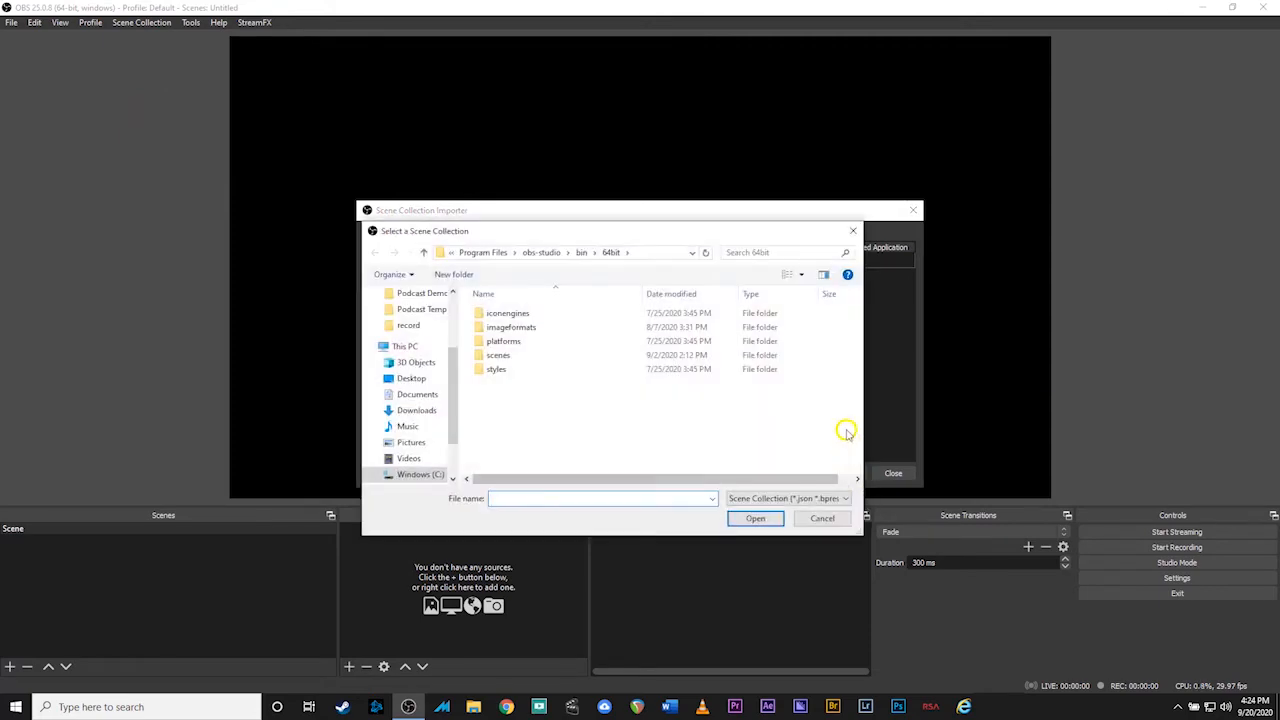
{"action": "left_click_drag", "start_coordinate": [568, 236], "coordinate": [620, 125]}
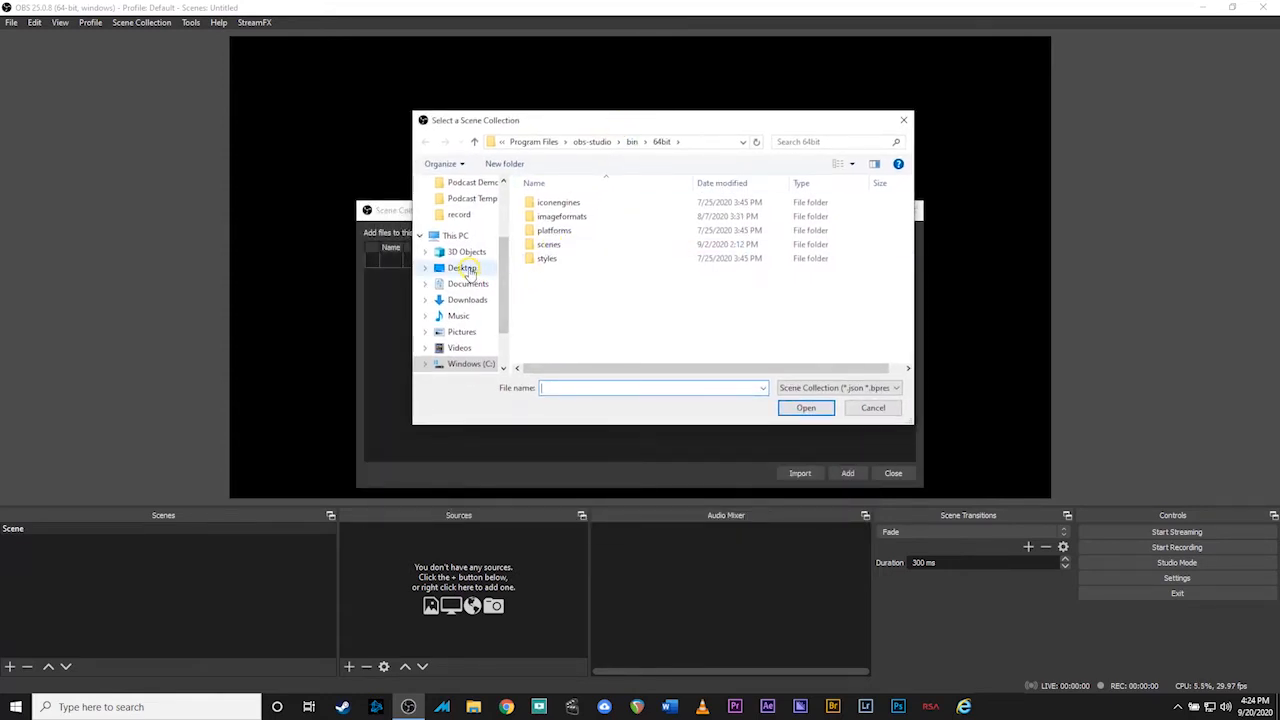
{"action": "left_click", "coordinate": [466, 269]}
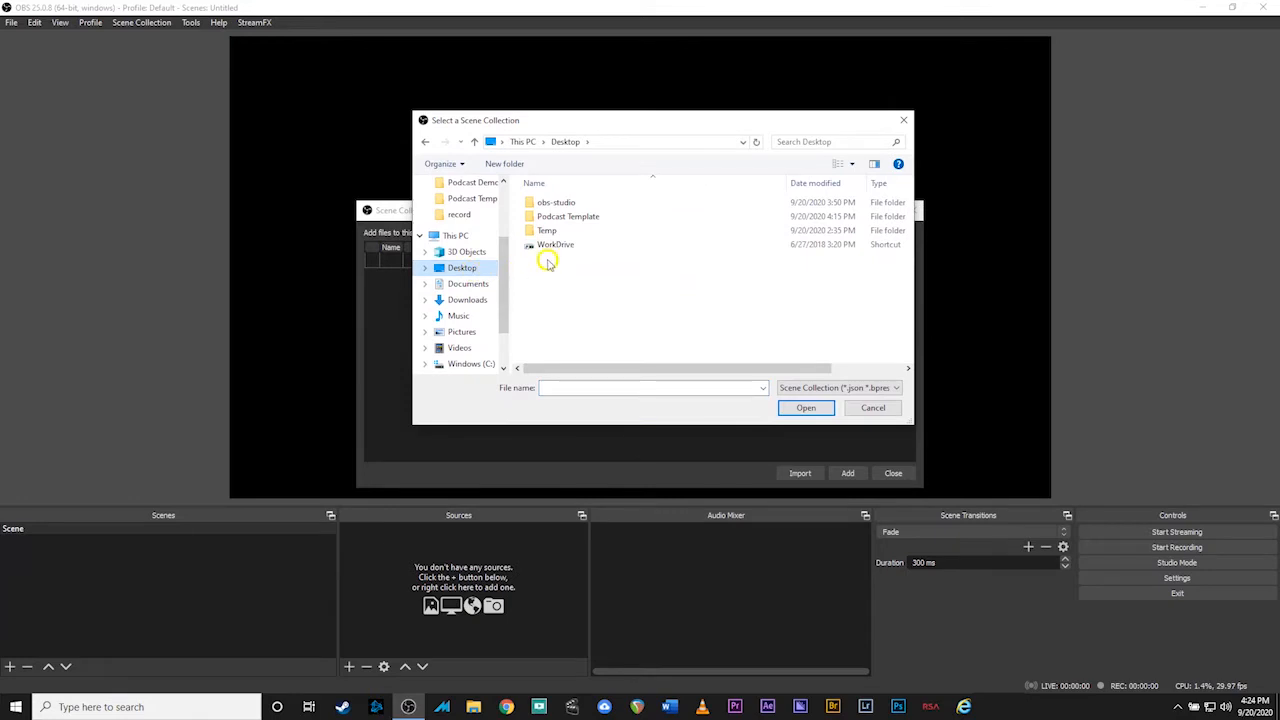
{"action": "double_click", "coordinate": [562, 217]}
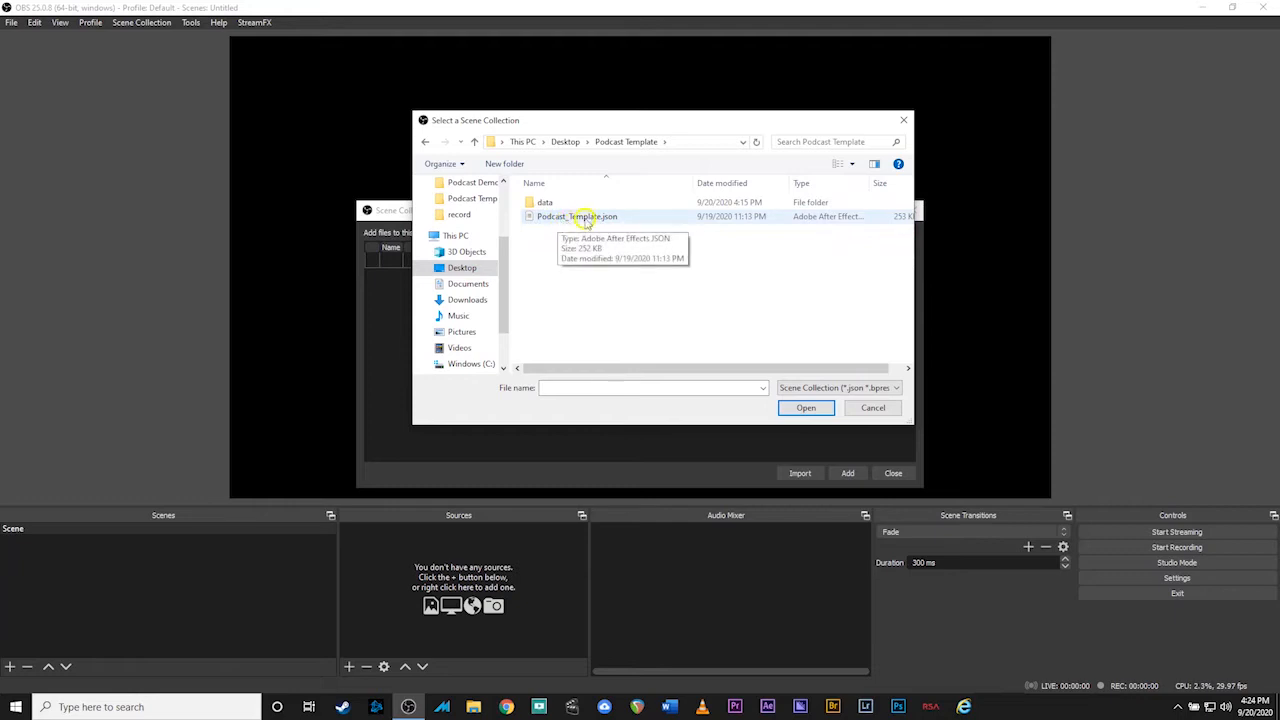
{"action": "double_click", "coordinate": [569, 217]}
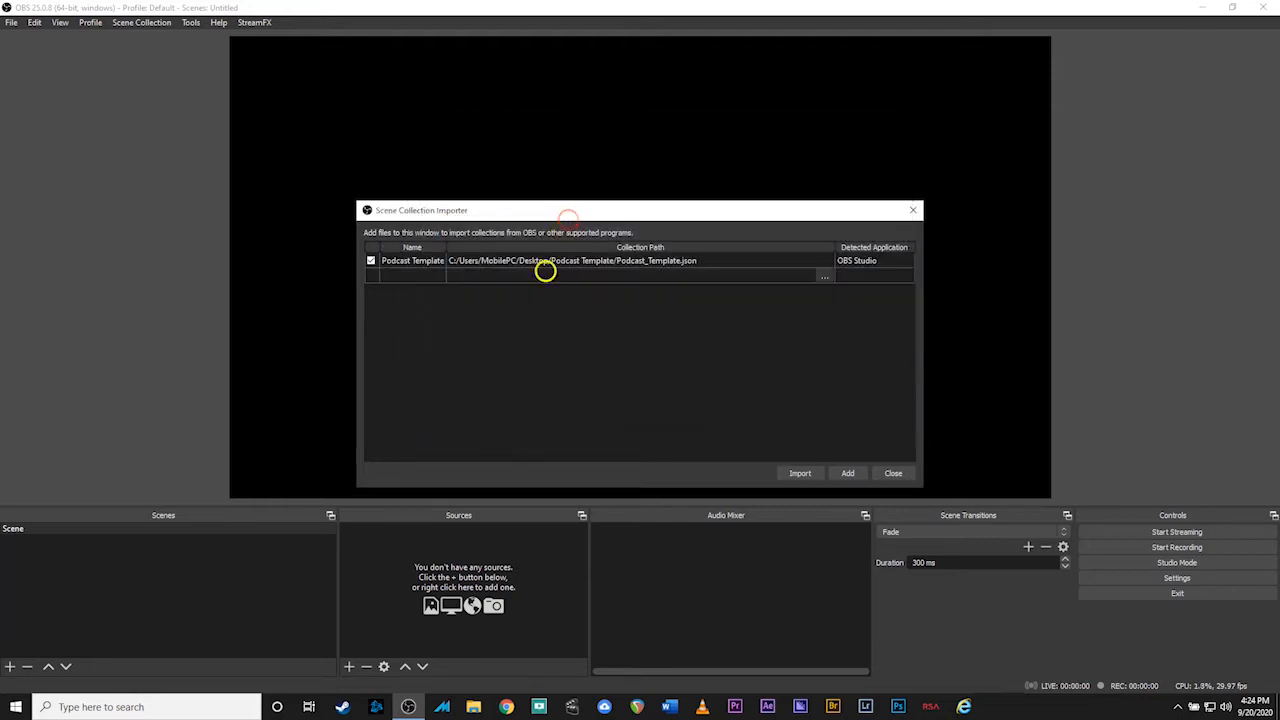
{"action": "left_click", "coordinate": [801, 474]}
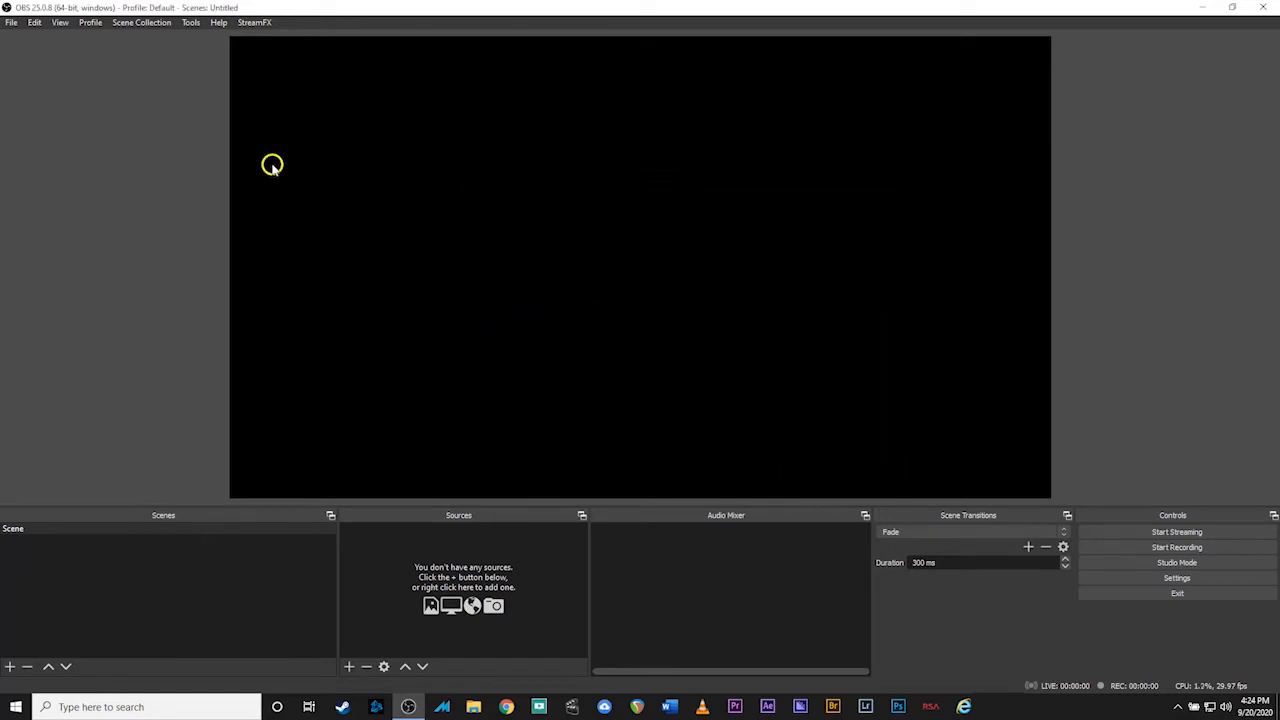
Load the Podcast Template scene collection so 'THE PODCAST' title page shows
{"action": "left_click", "coordinate": [131, 22]}
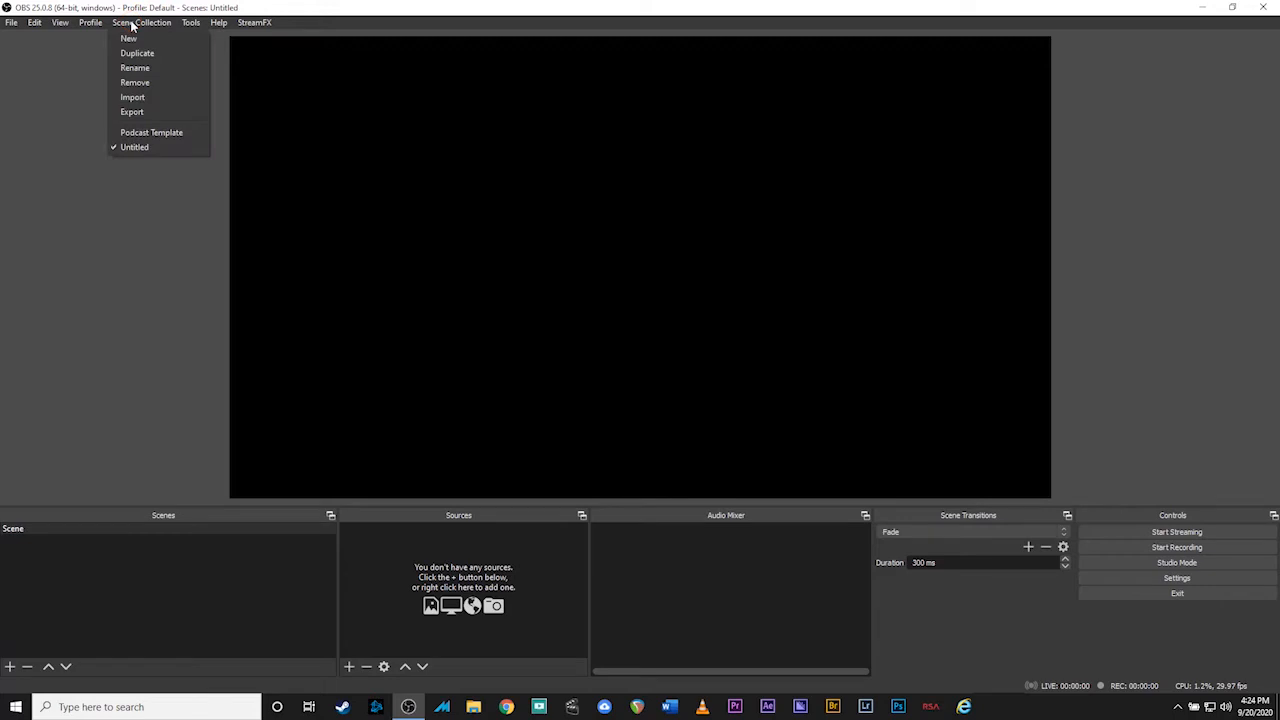
{"action": "left_click", "coordinate": [142, 133]}
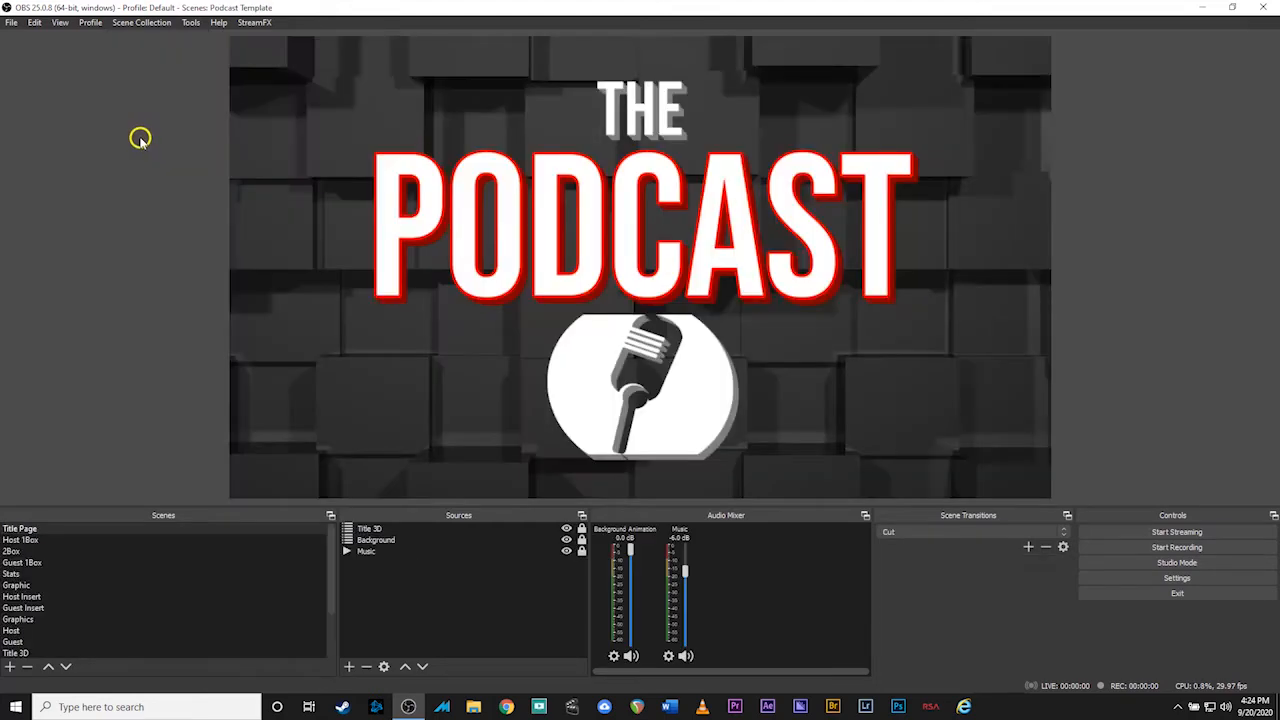
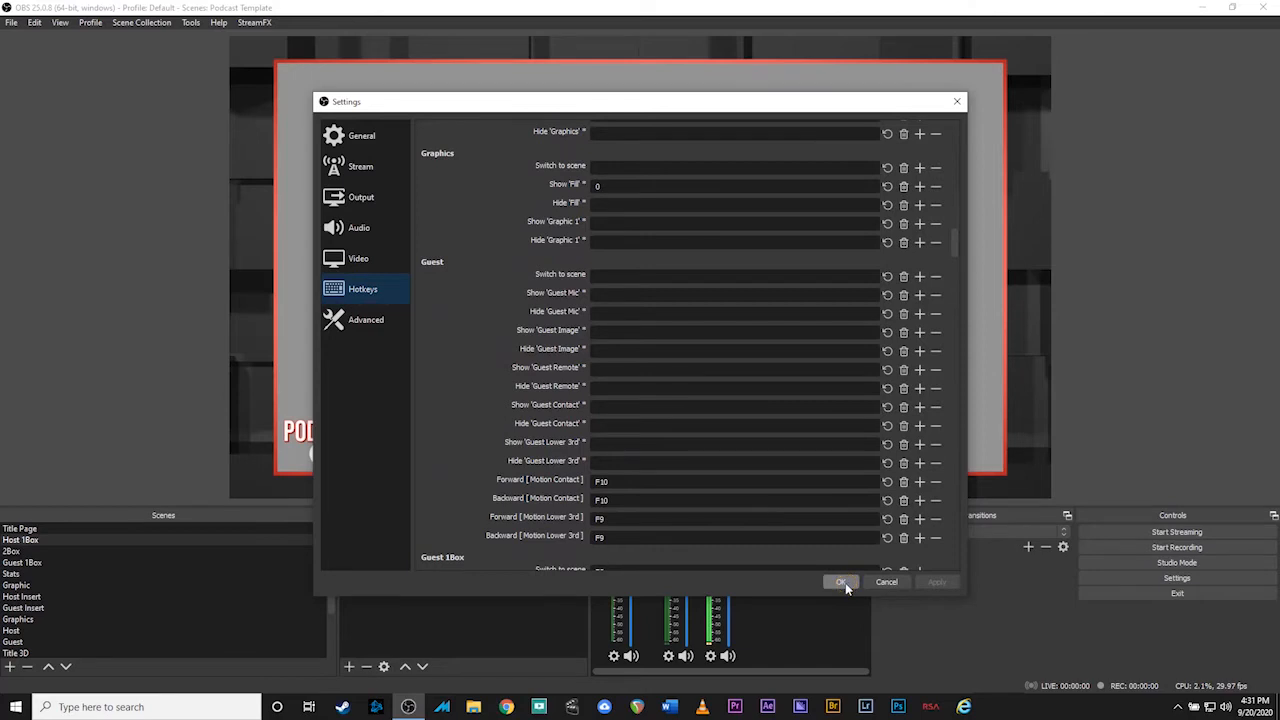
Keep the F9, F10 and 0 hotkeys and apply them with OK, closing Settings
{"action": "left_click", "coordinate": [844, 583]}
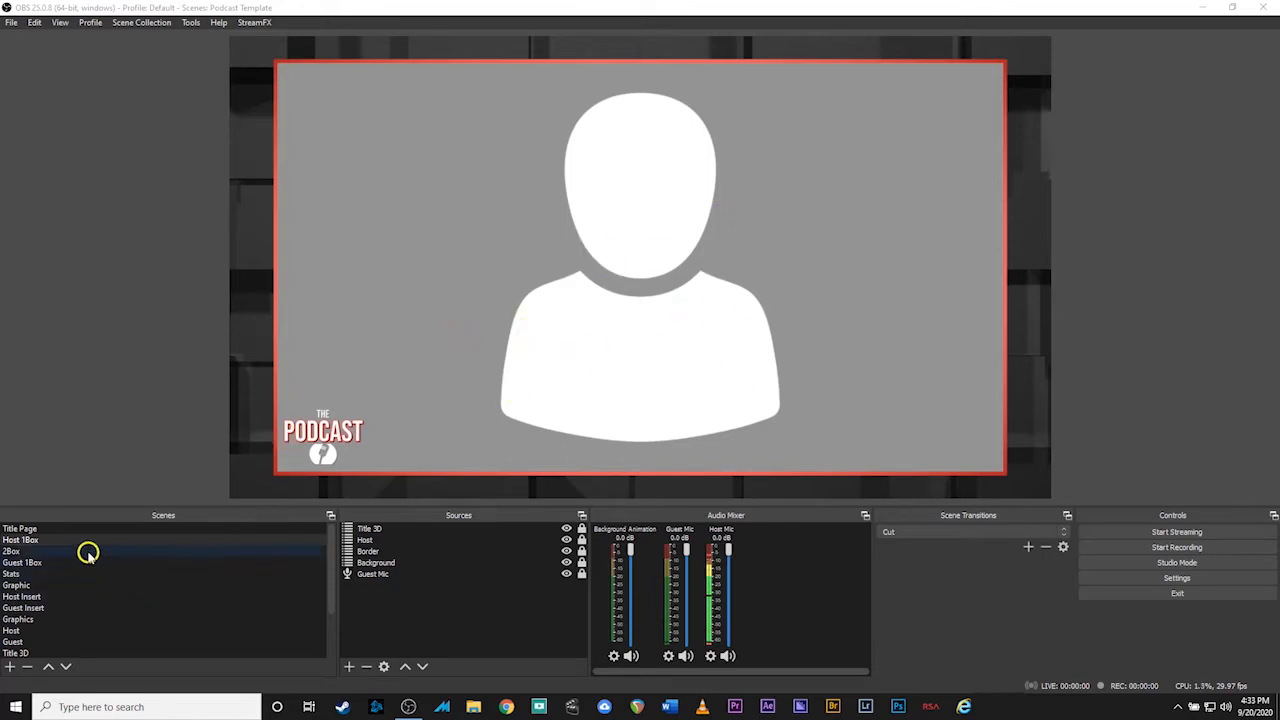
Move from Stats to the Host scene and inspect the Host Lower 3rd and Host Contact groups
{"action": "left_click", "coordinate": [20, 575]}
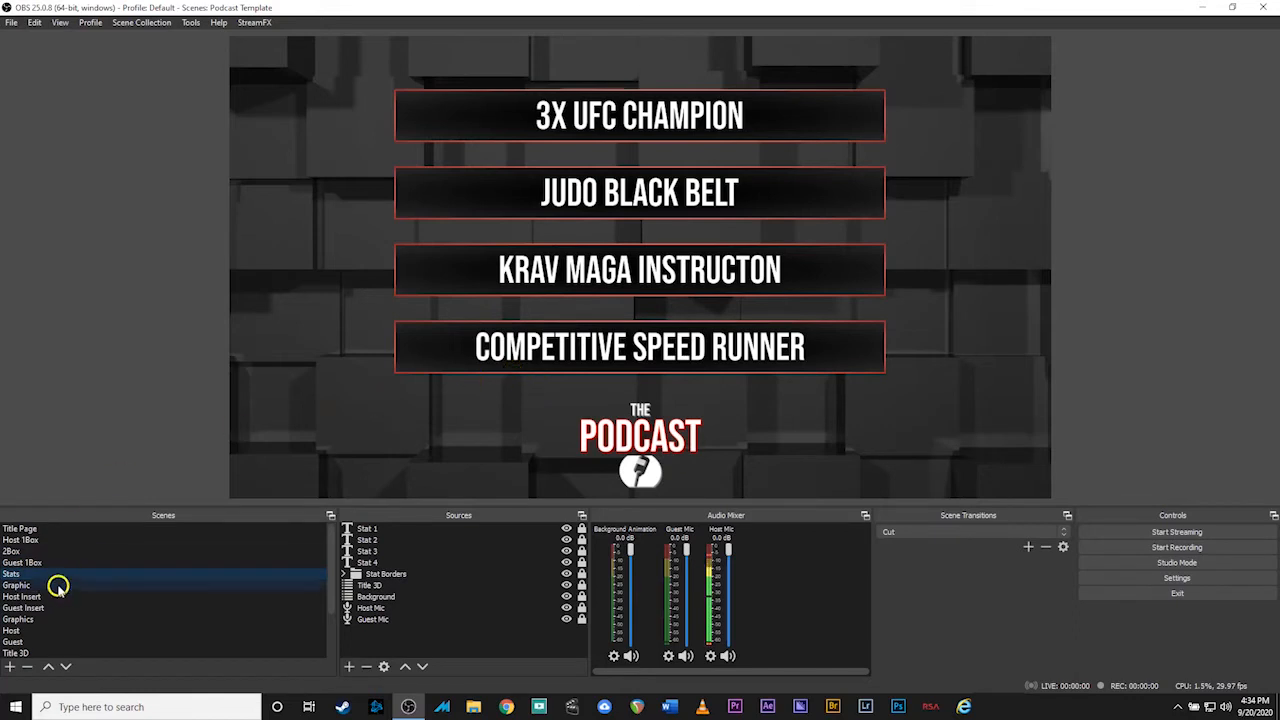
{"action": "scroll", "coordinate": [50, 605], "scroll_direction": "down", "scroll_amount": 2}
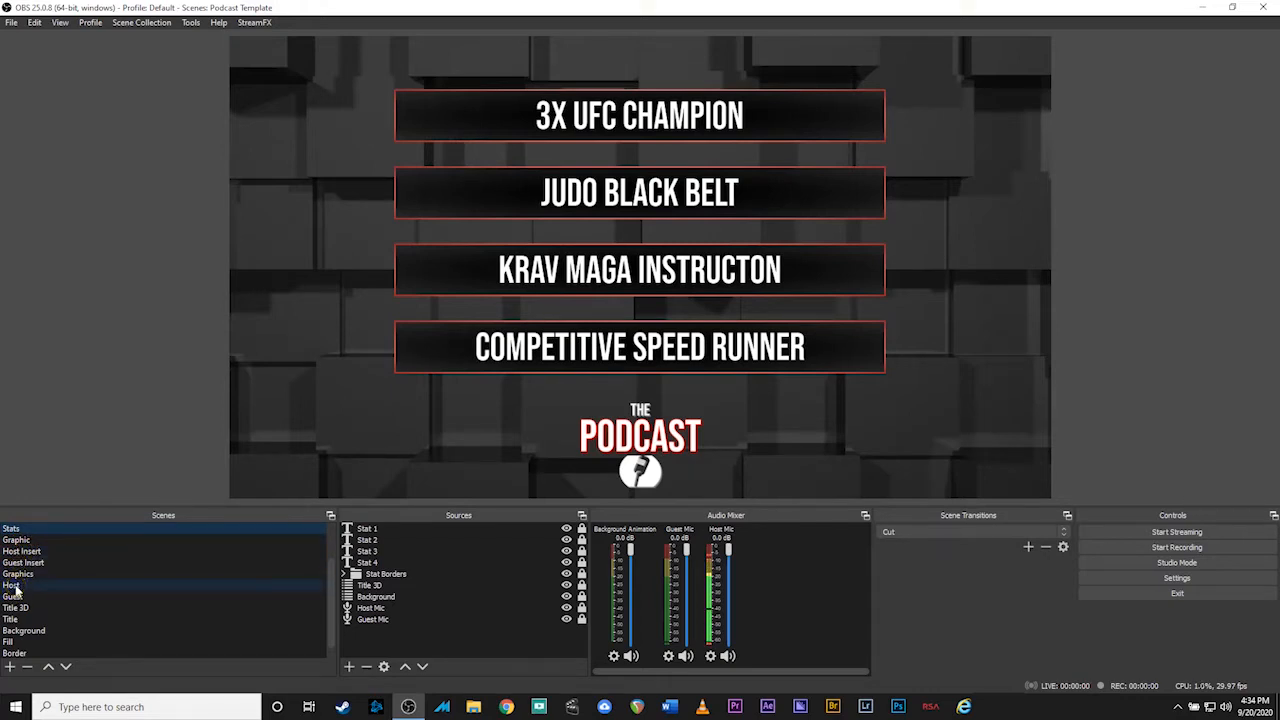
{"action": "left_click", "coordinate": [12, 586]}
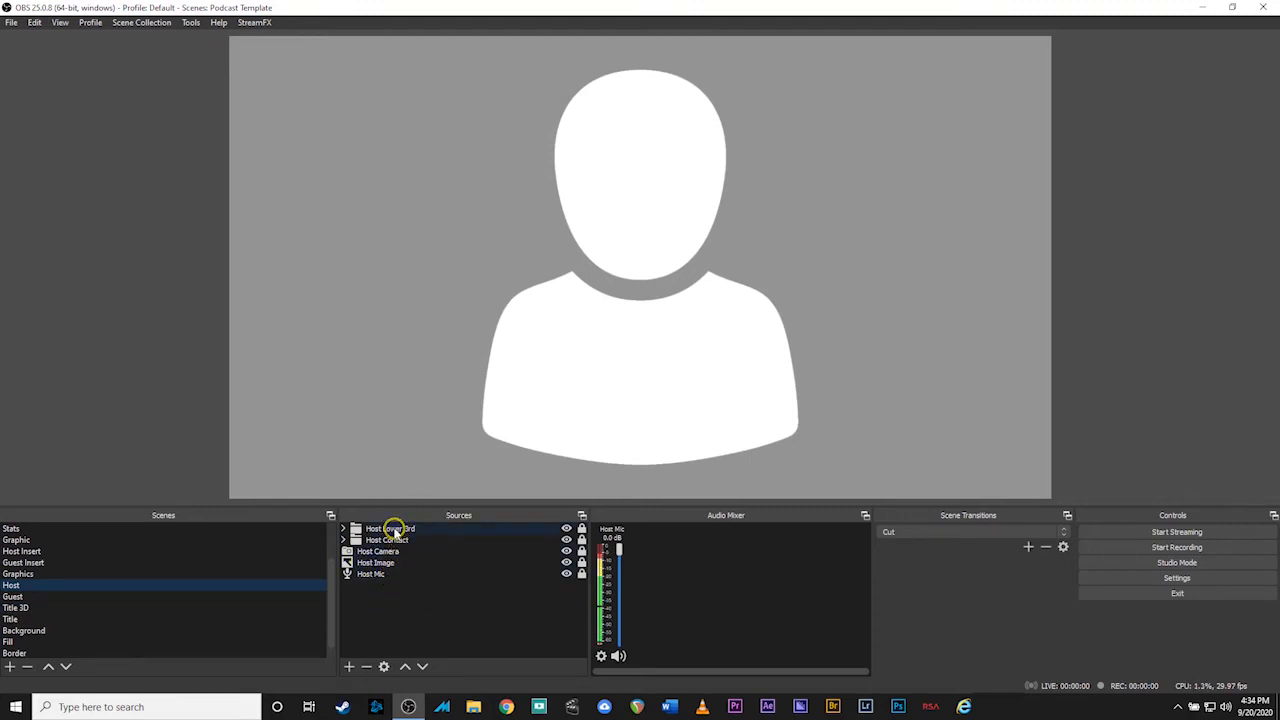
{"action": "left_click", "coordinate": [343, 530]}
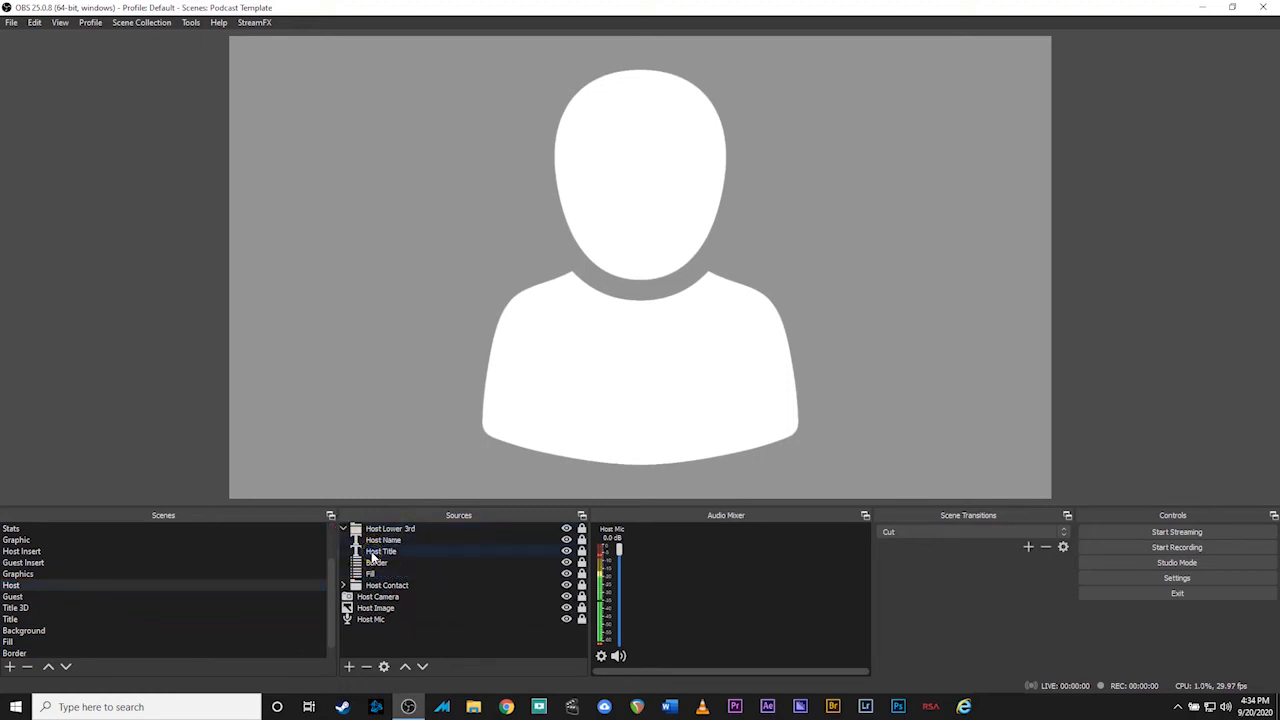
{"action": "left_click", "coordinate": [343, 530]}
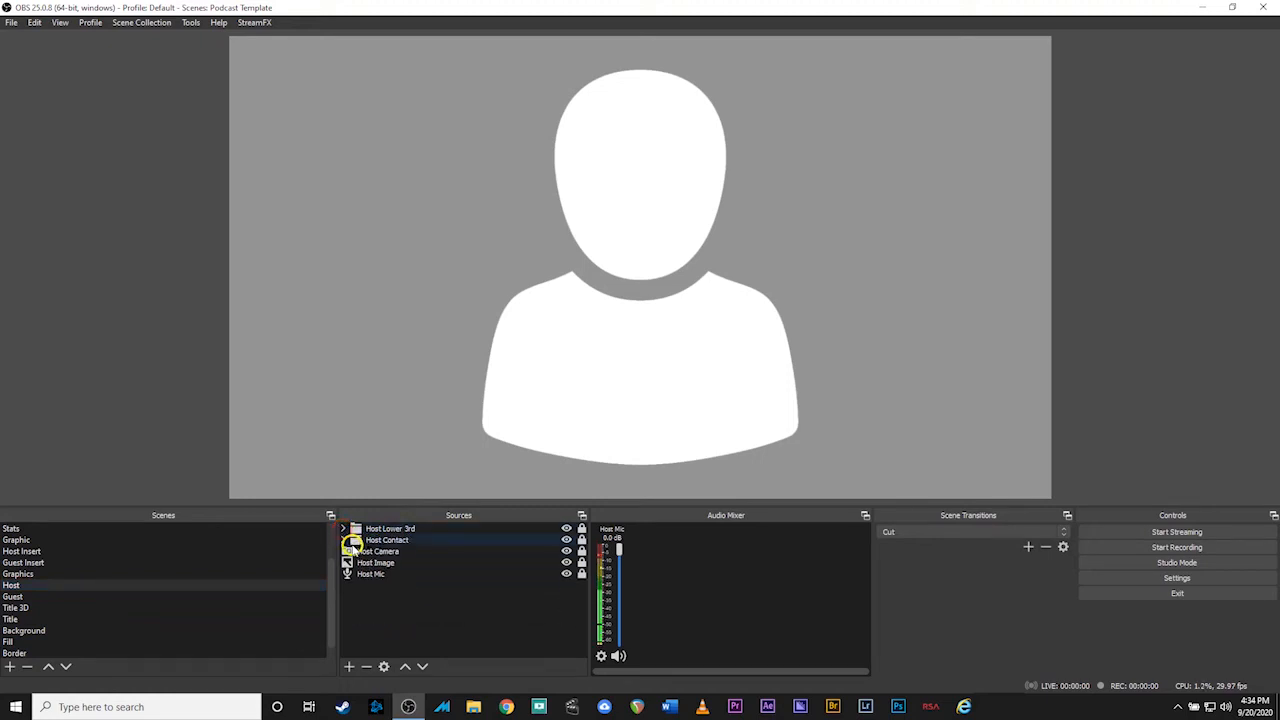
{"action": "left_click", "coordinate": [343, 540]}
{"action": "left_click", "coordinate": [343, 540]}
Set the Host Image source to host.png from Documents > Podcast Demo
{"action": "double_click", "coordinate": [370, 566]}
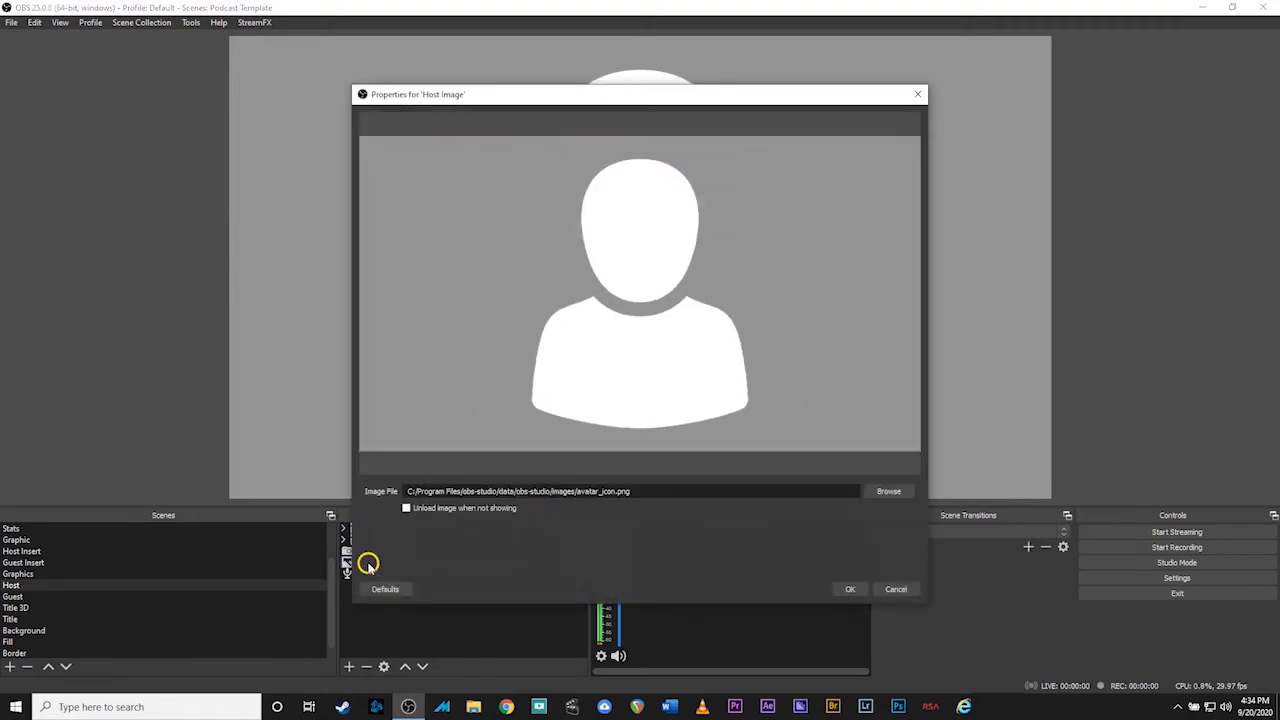
{"action": "left_click_drag", "start_coordinate": [593, 97], "coordinate": [729, 114]}
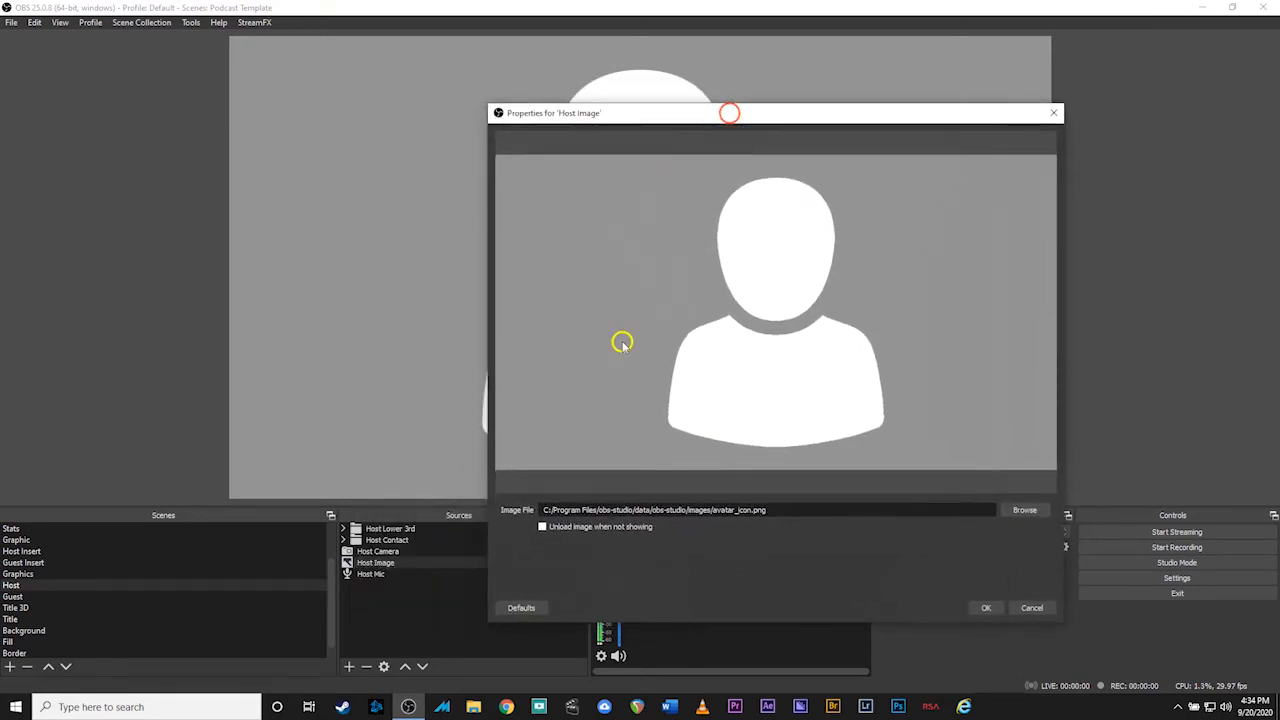
{"action": "left_click", "coordinate": [1025, 512]}
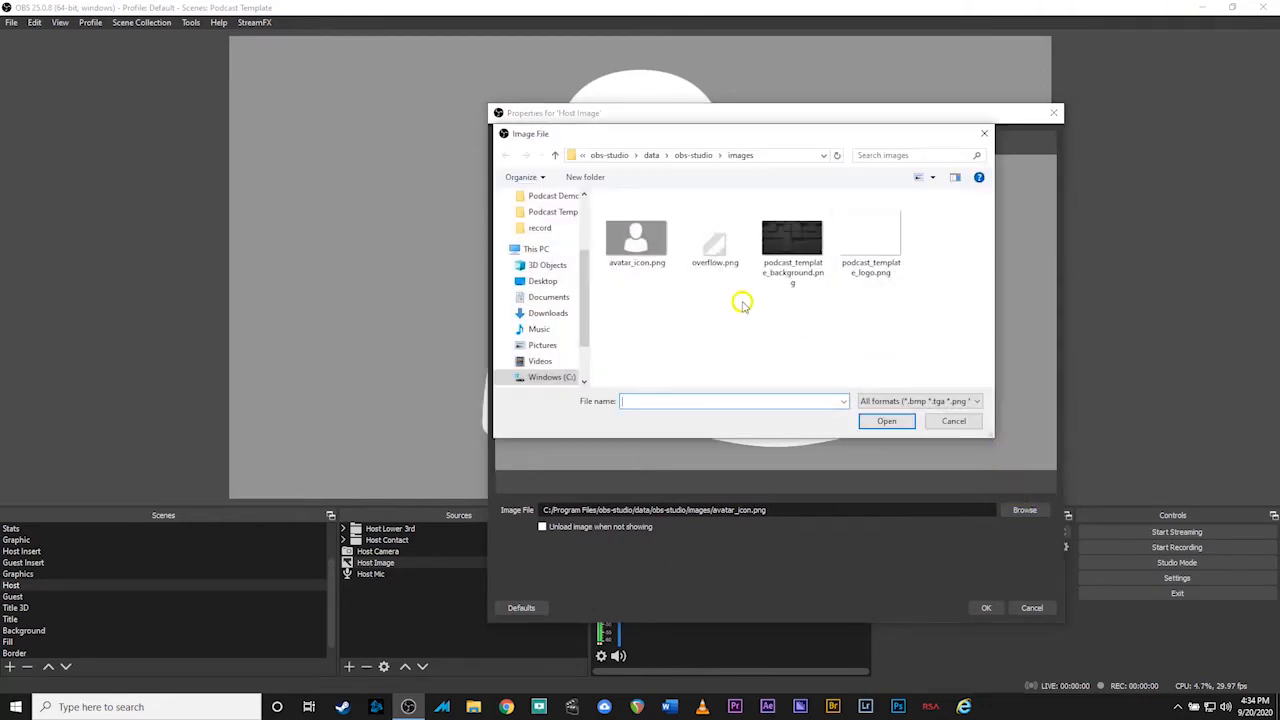
{"action": "left_click", "coordinate": [581, 296]}
{"action": "left_click", "coordinate": [548, 297]}
{"action": "scroll", "coordinate": [703, 309], "scroll_direction": "down", "scroll_amount": 1}
{"action": "double_click", "coordinate": [651, 298]}
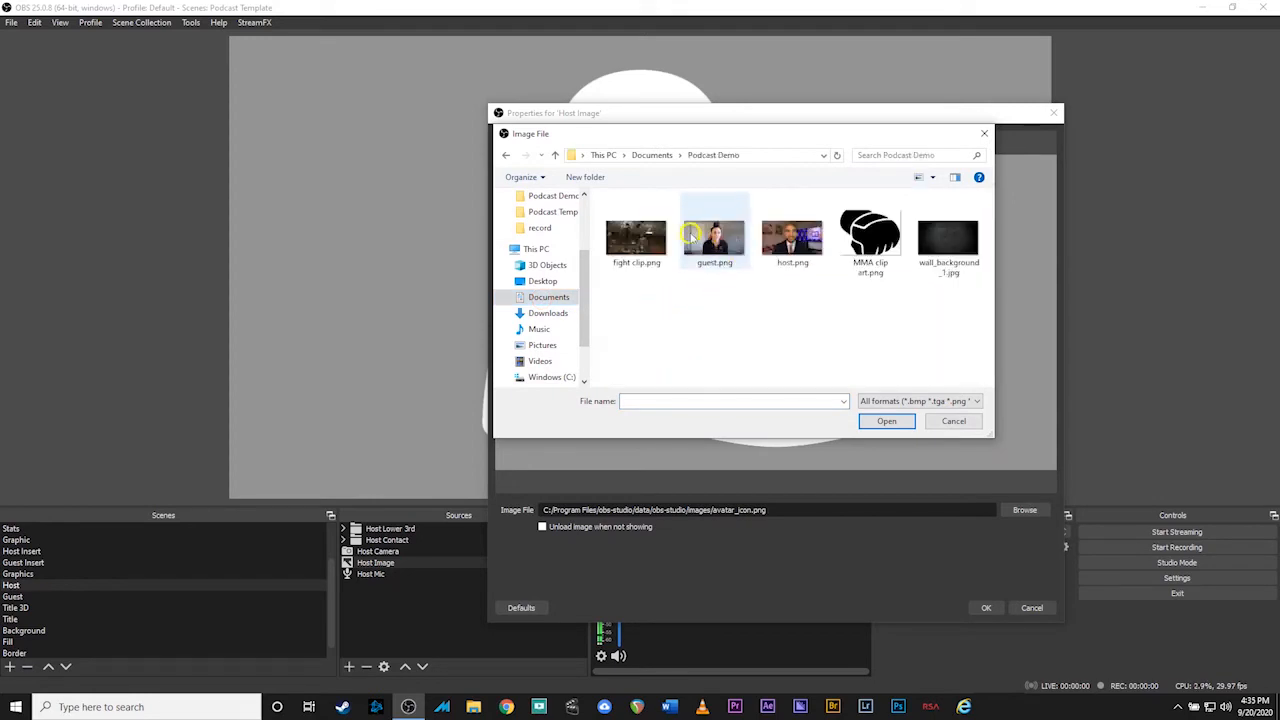
{"action": "double_click", "coordinate": [788, 245]}
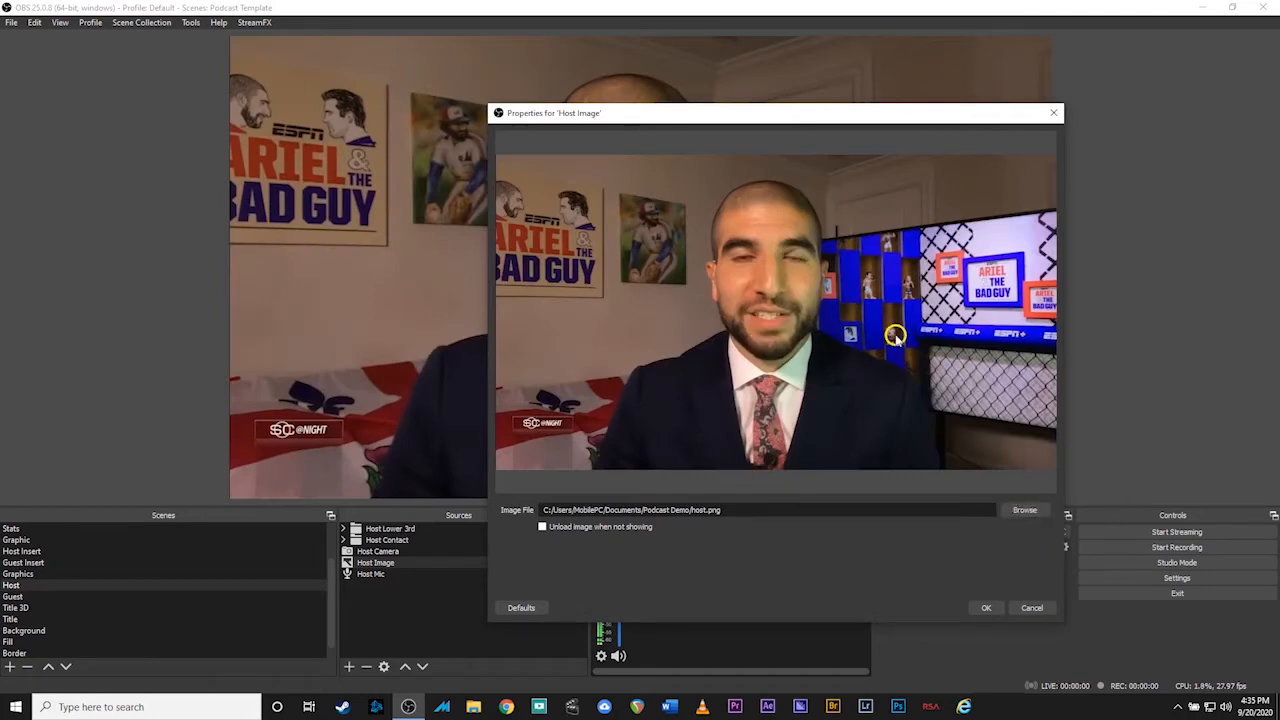
{"action": "left_click", "coordinate": [991, 608]}
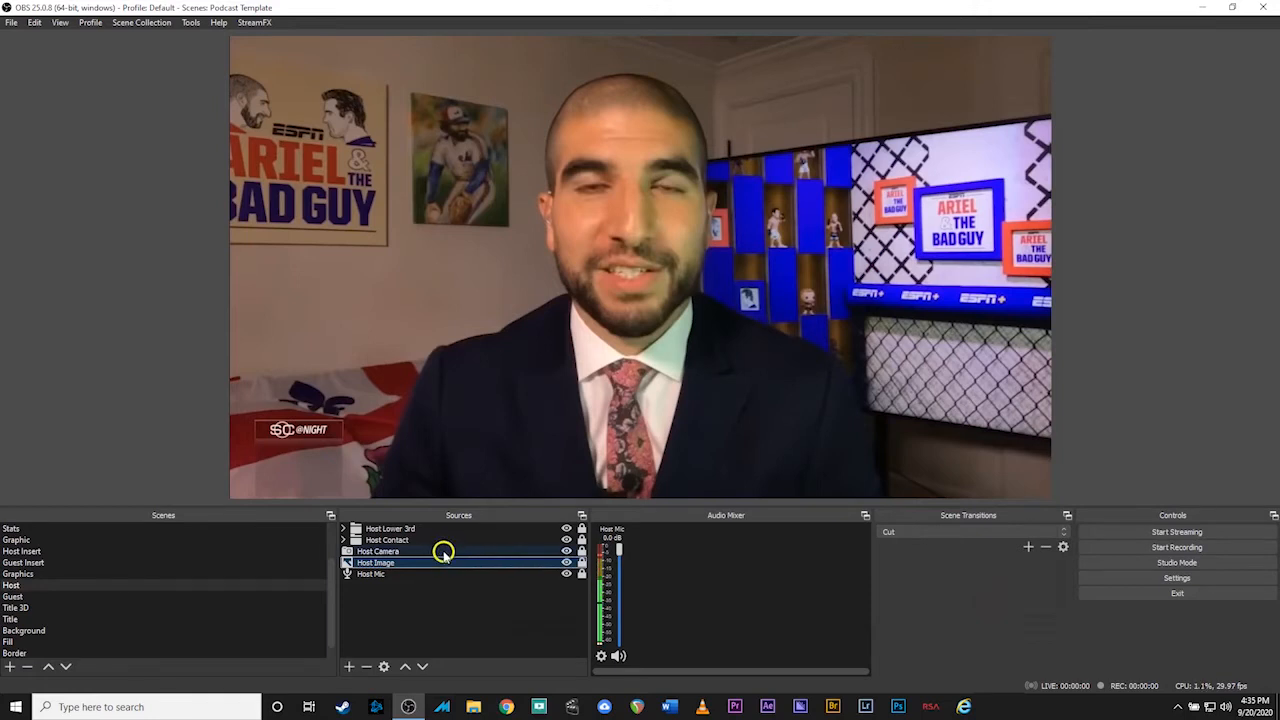
{"action": "left_click", "coordinate": [63, 600]}
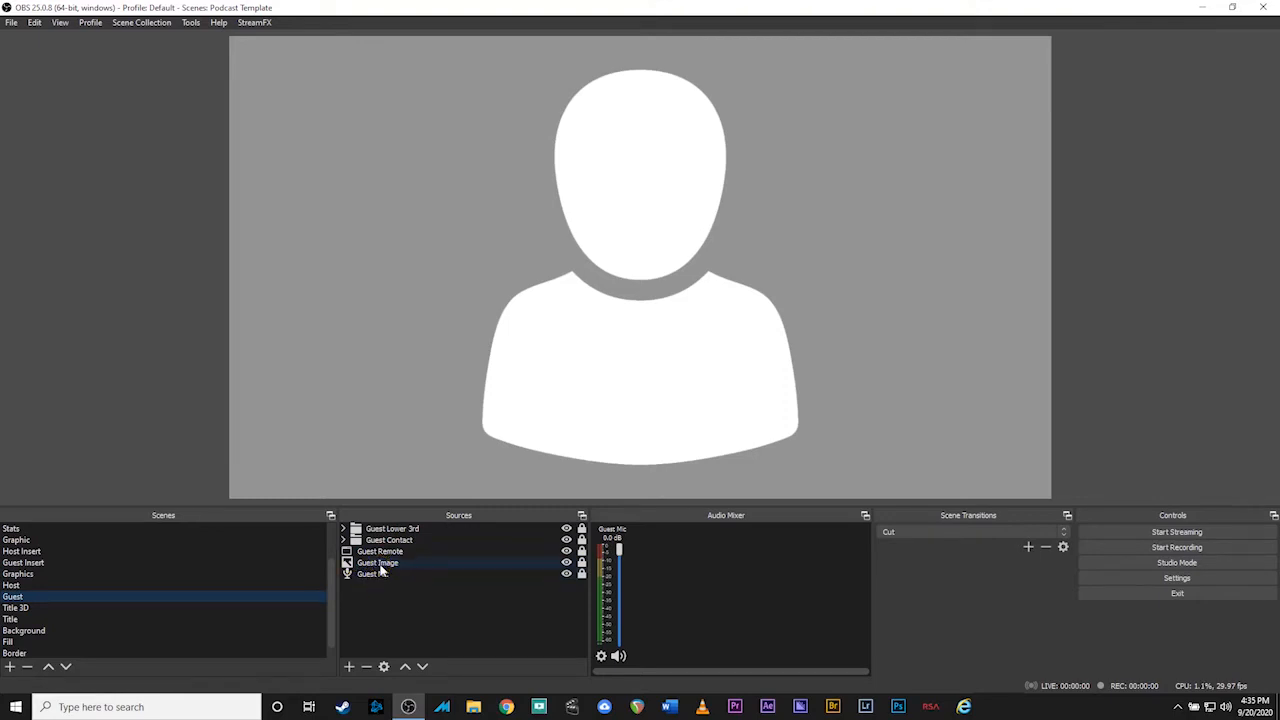
Point the Guest Image source to guest.png in Documents > Podcast Demo
{"action": "double_click", "coordinate": [380, 565]}
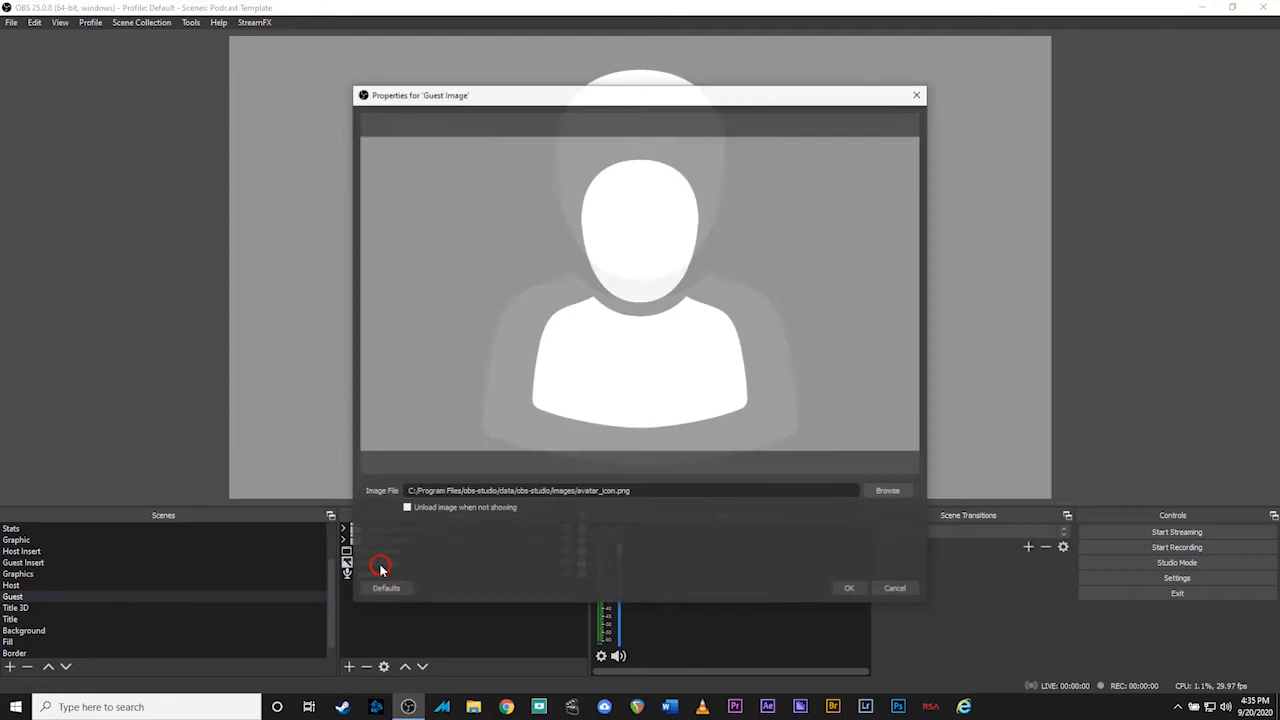
{"action": "left_click", "coordinate": [885, 492]}
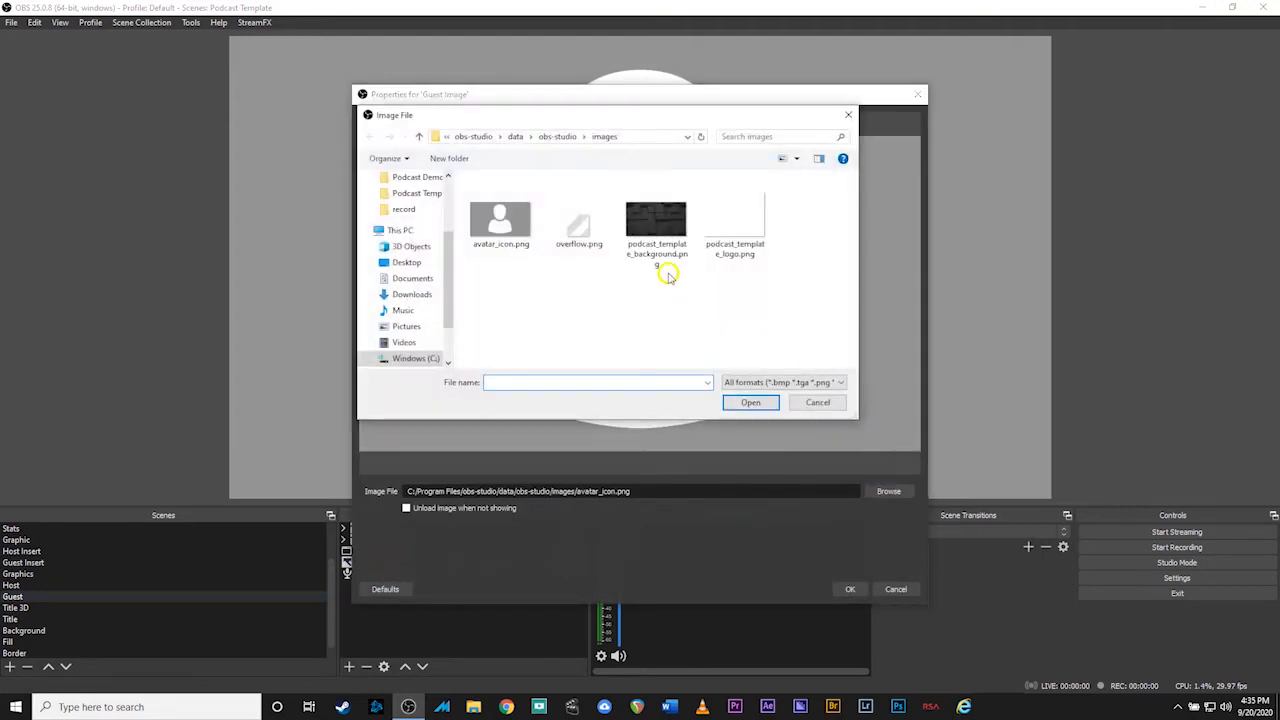
{"action": "scroll", "coordinate": [400, 260], "scroll_direction": "up", "scroll_amount": 2}
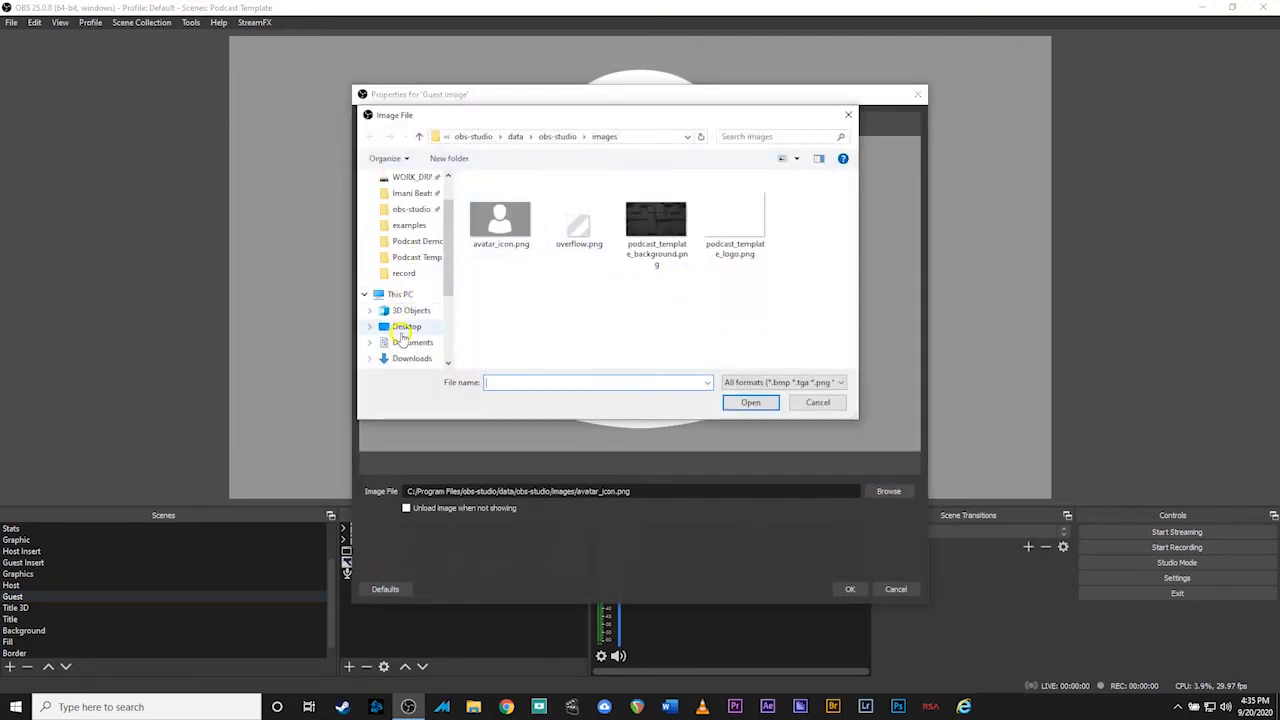
{"action": "left_click", "coordinate": [403, 343]}
{"action": "double_click", "coordinate": [512, 320]}
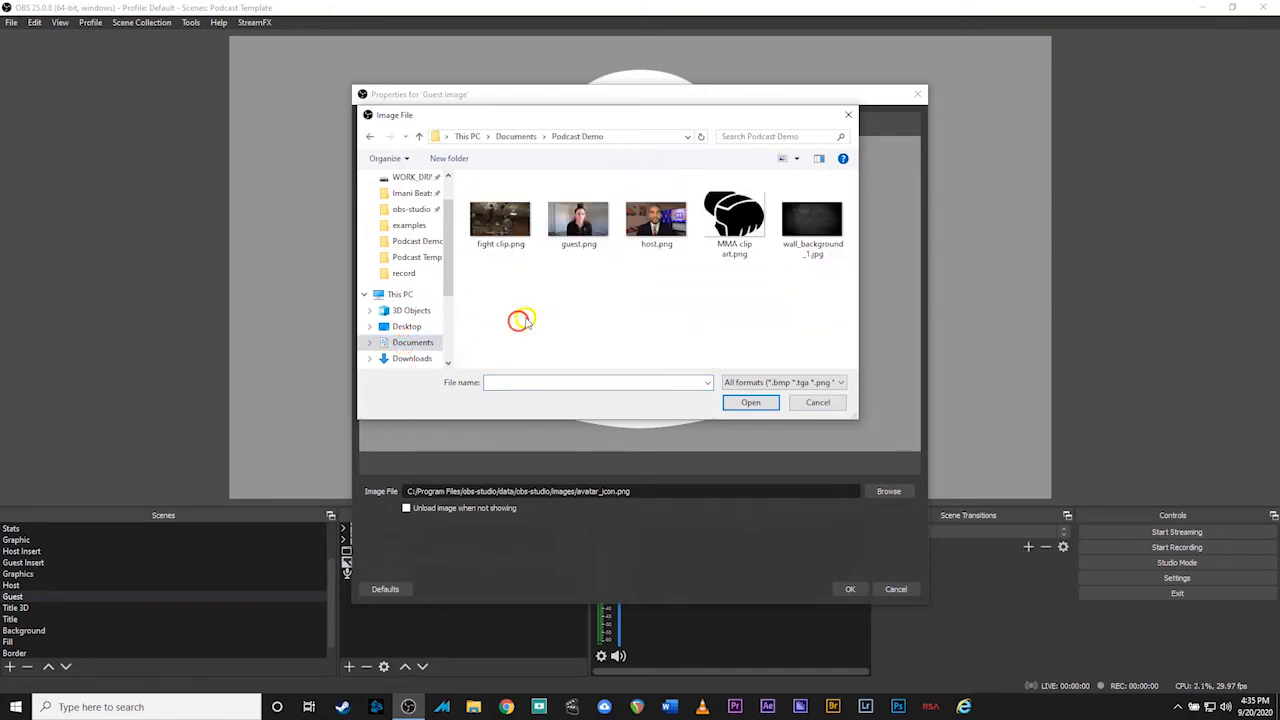
{"action": "double_click", "coordinate": [576, 229]}
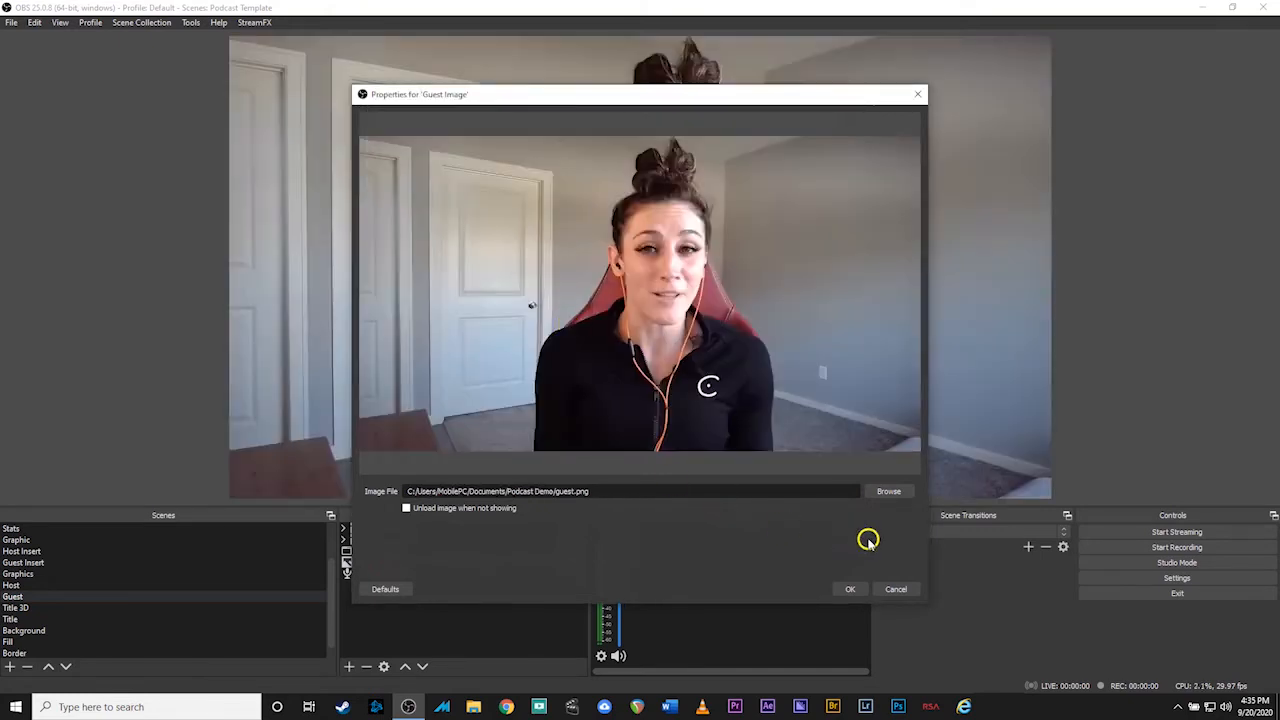
{"action": "left_click", "coordinate": [852, 590]}
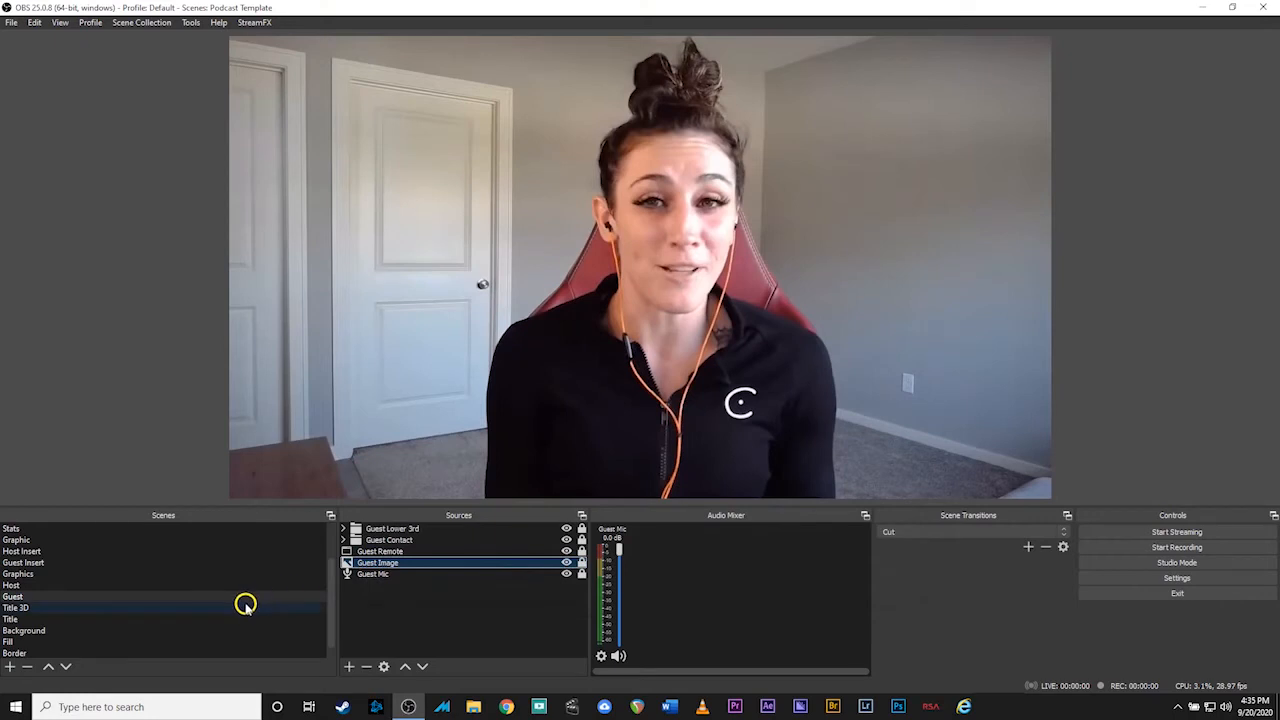
{"action": "scroll", "coordinate": [155, 598], "scroll_direction": "up", "scroll_amount": 2}
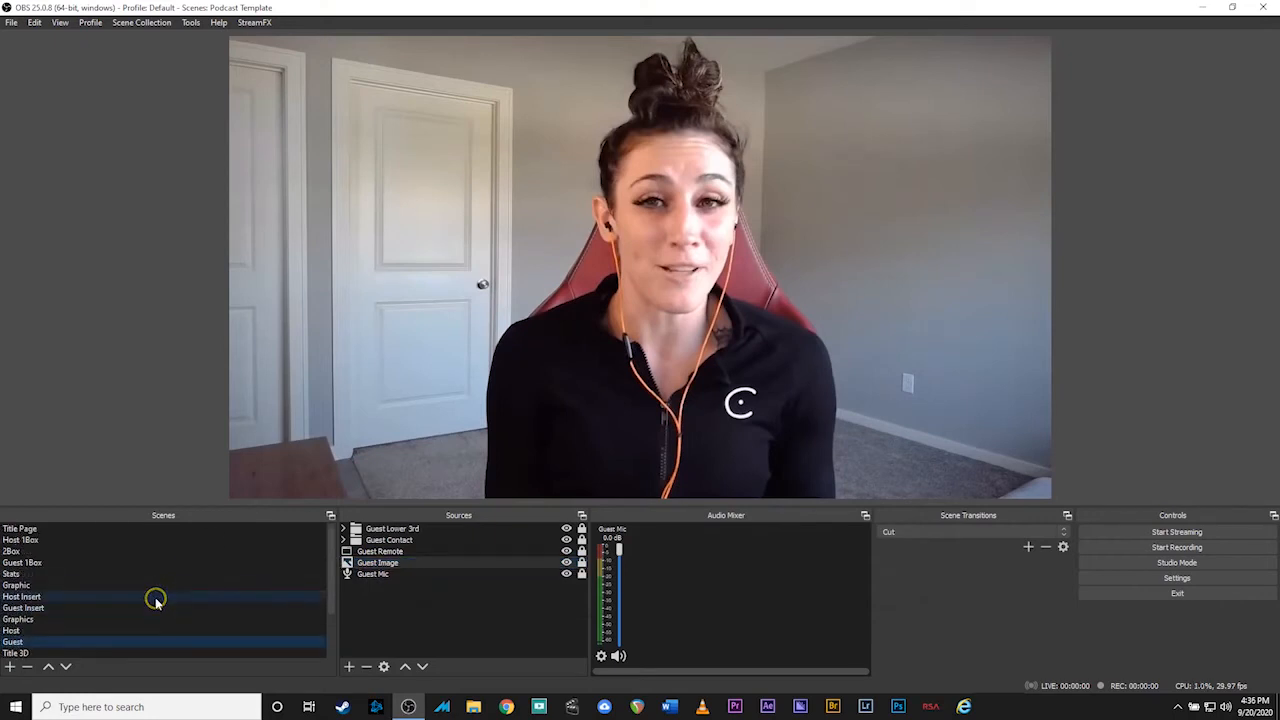
Preview the Host 1Box, Guest 1Box and 2Box scenes, then switch to the Background scene
{"action": "left_click", "coordinate": [110, 541]}
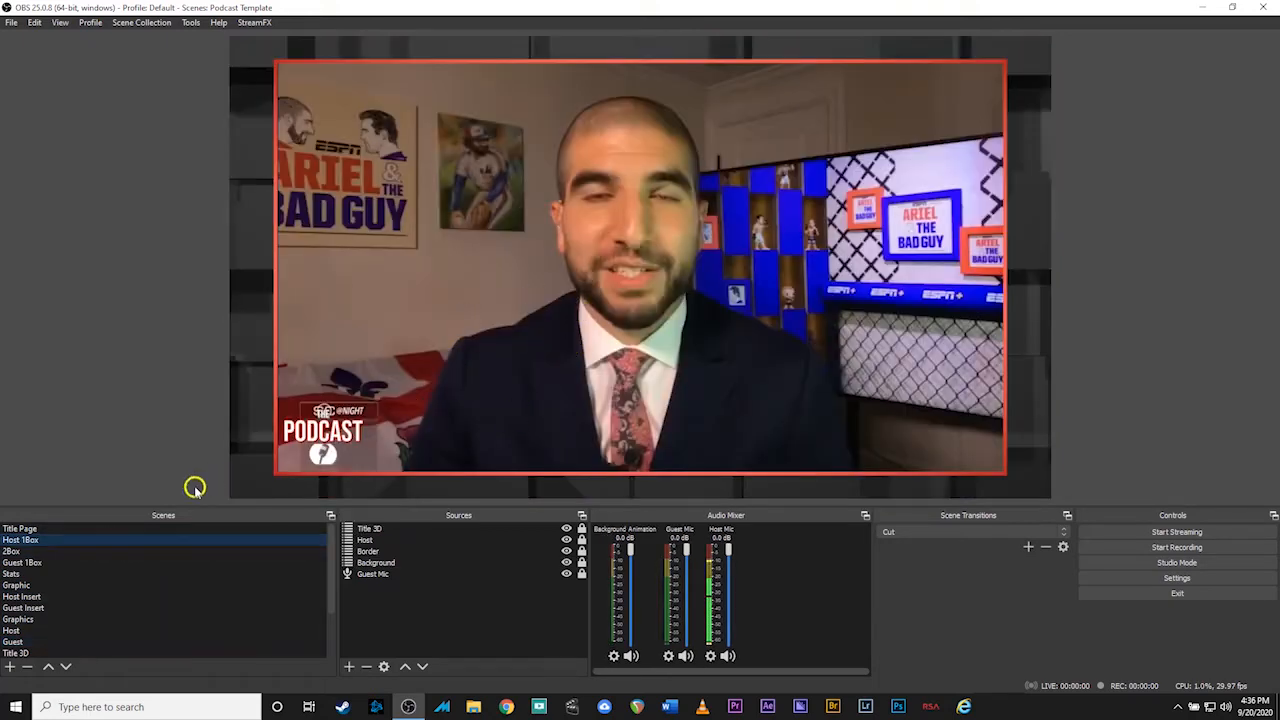
{"action": "left_click", "coordinate": [126, 562]}
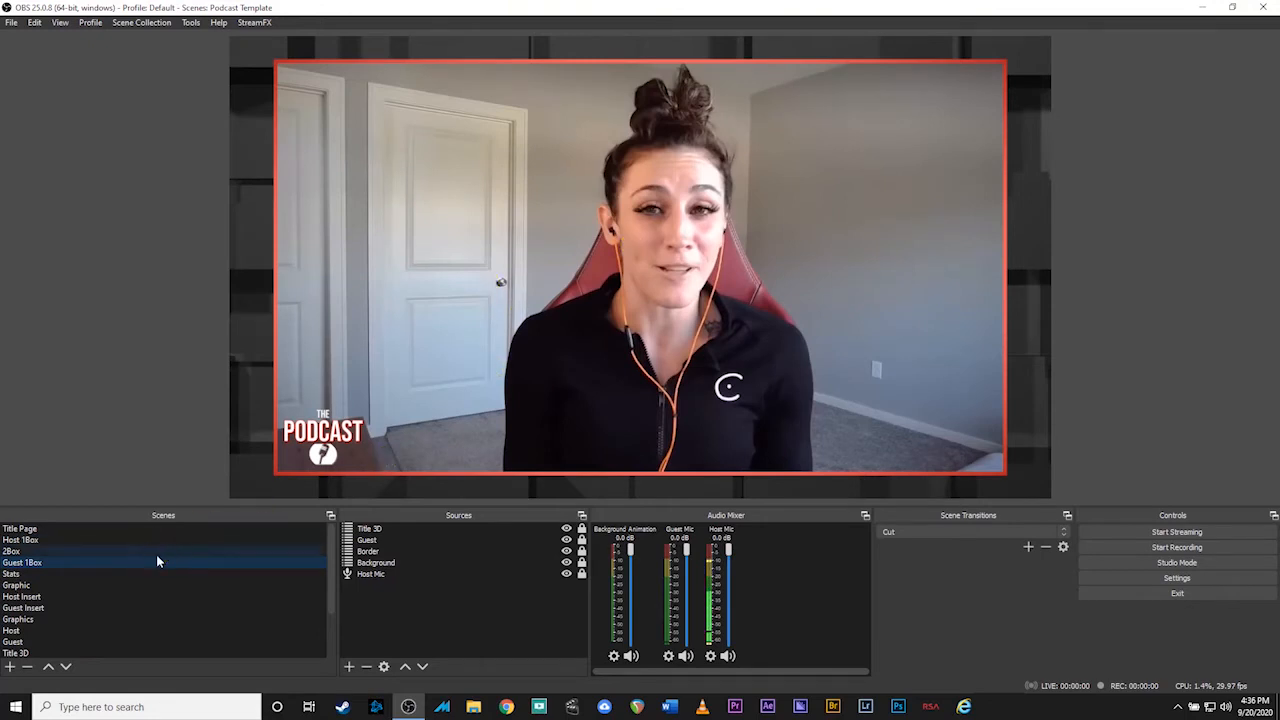
{"action": "left_click", "coordinate": [150, 551]}
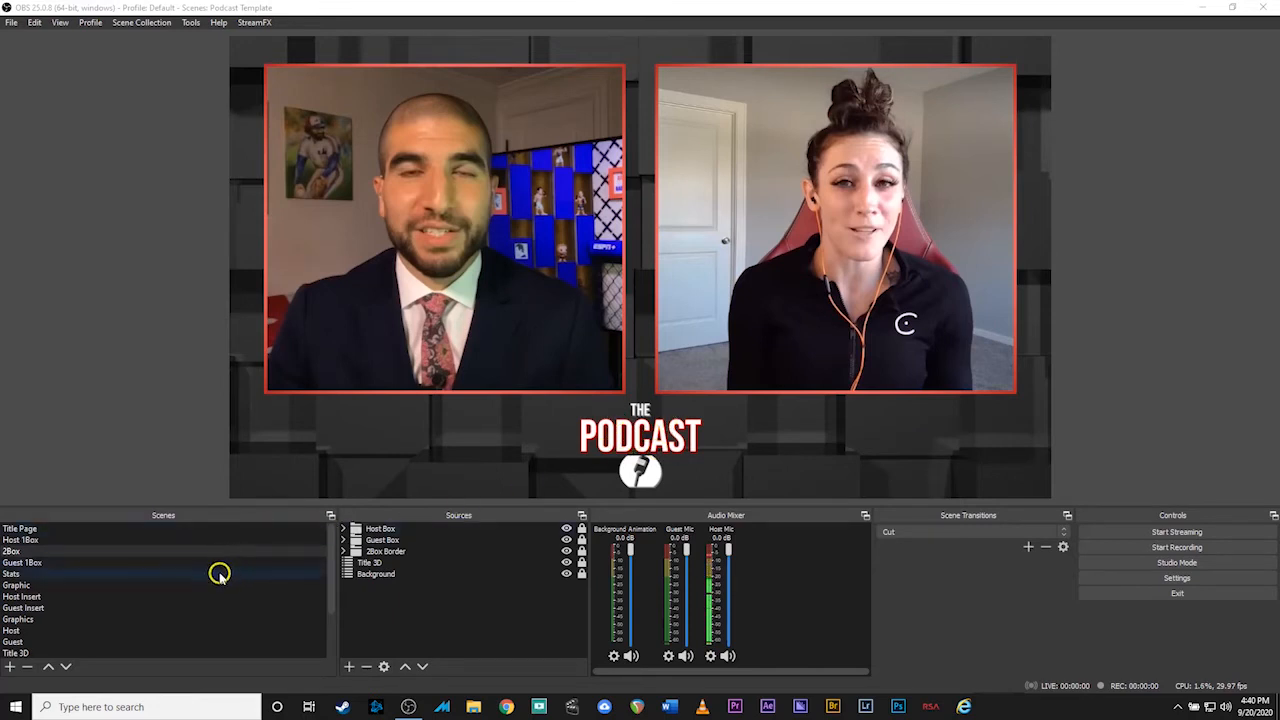
{"action": "scroll", "coordinate": [218, 567], "scroll_direction": "down", "scroll_amount": 2}
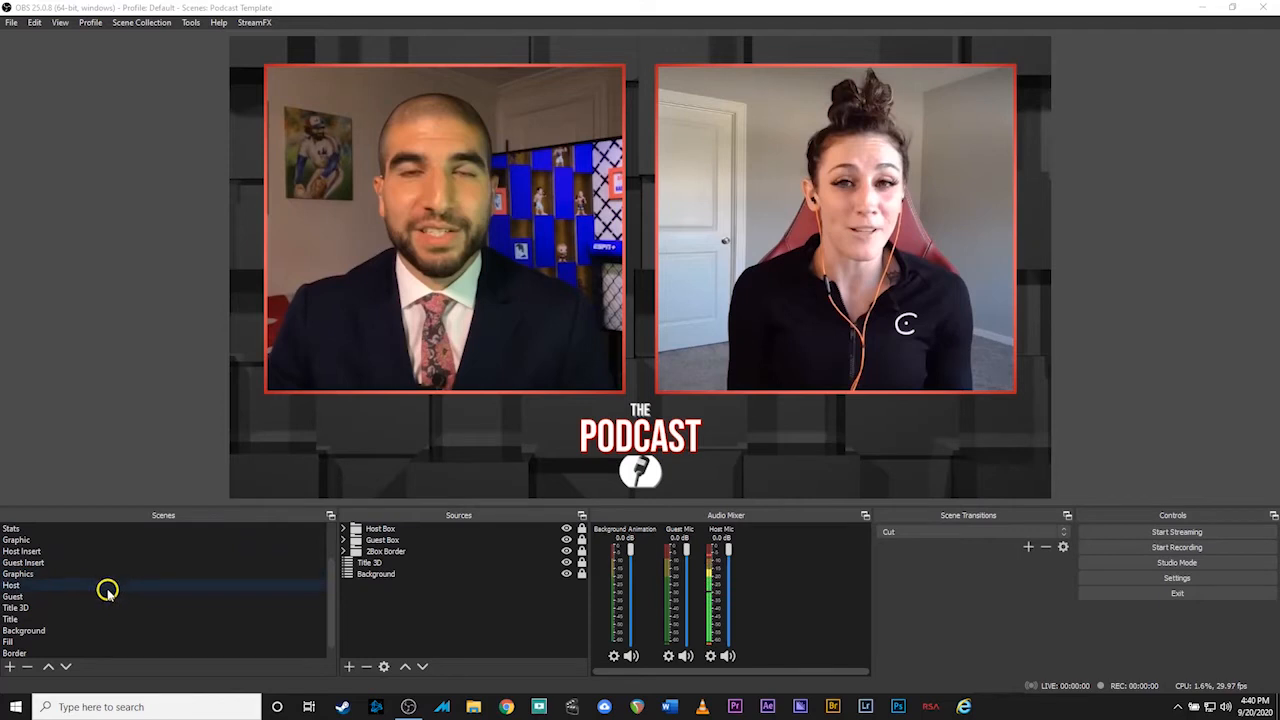
{"action": "scroll", "coordinate": [100, 612], "scroll_direction": "down", "scroll_amount": 1}
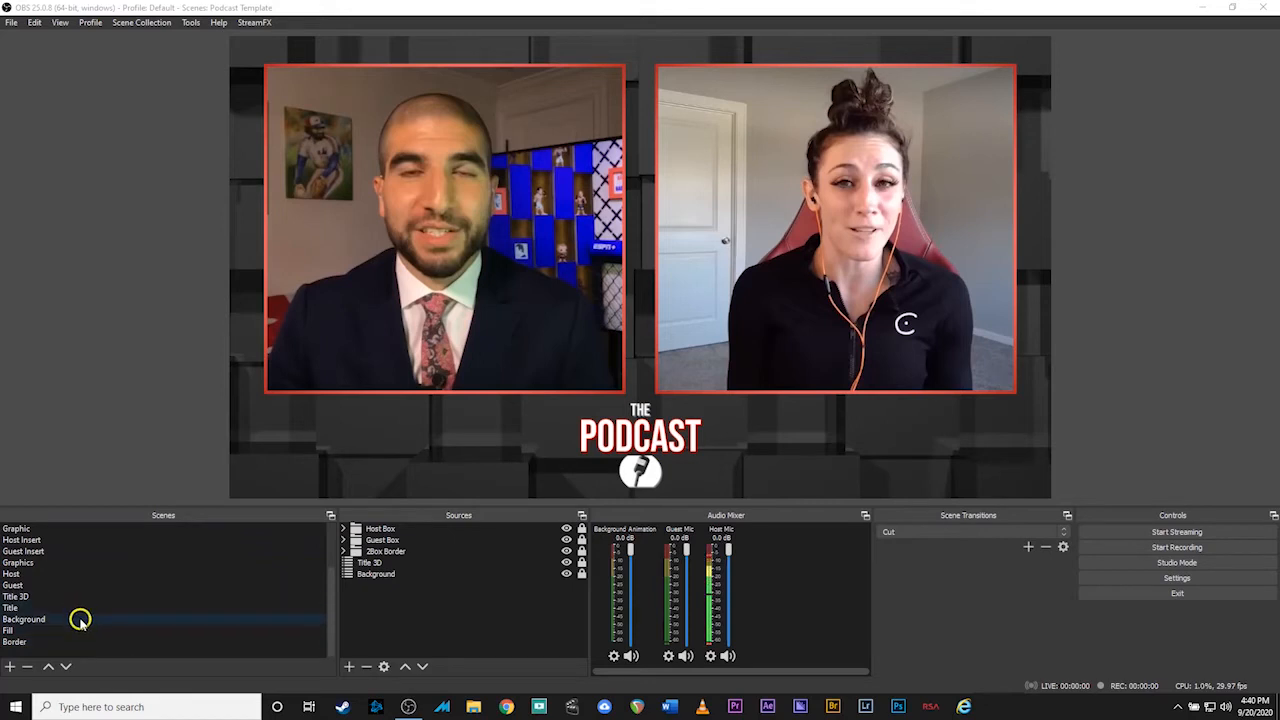
{"action": "left_click", "coordinate": [80, 620]}
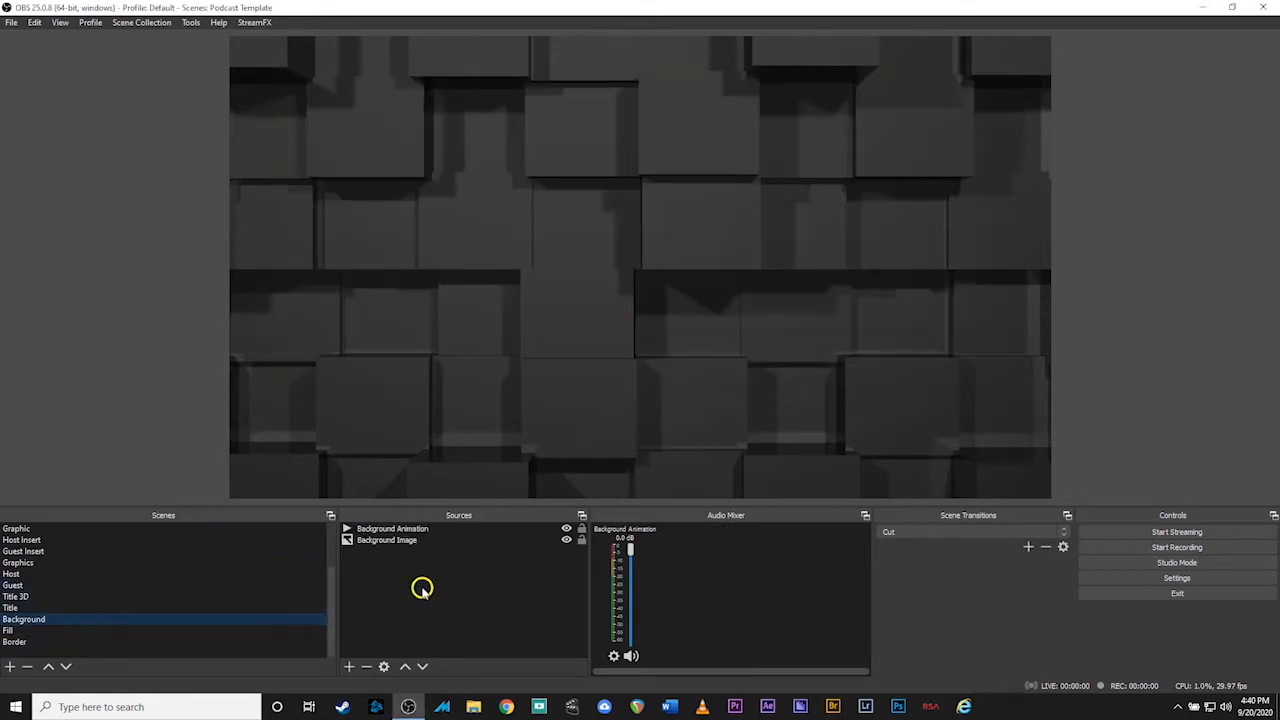
Make Background Animation loop background slow.mp4 from Podcast Demo, then return to the 2Box scene
{"action": "left_click", "coordinate": [405, 539]}
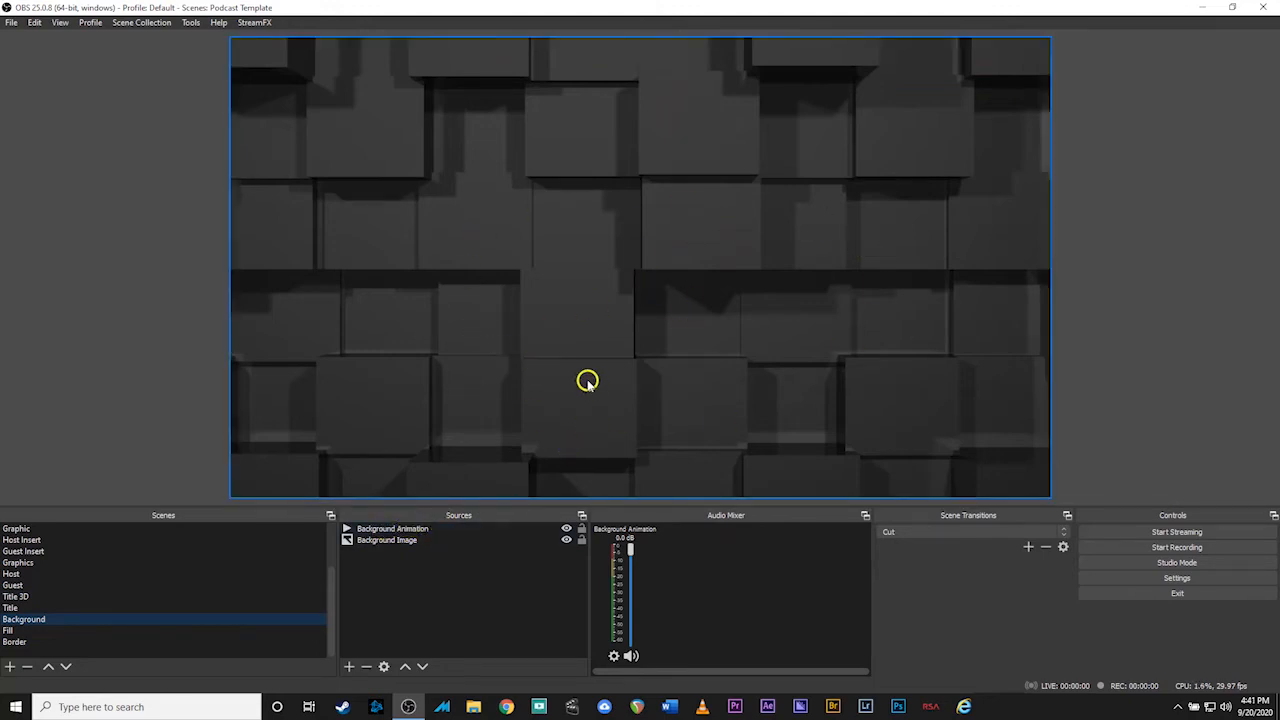
{"action": "double_click", "coordinate": [418, 531]}
{"action": "left_click_drag", "start_coordinate": [603, 97], "coordinate": [745, 91]}
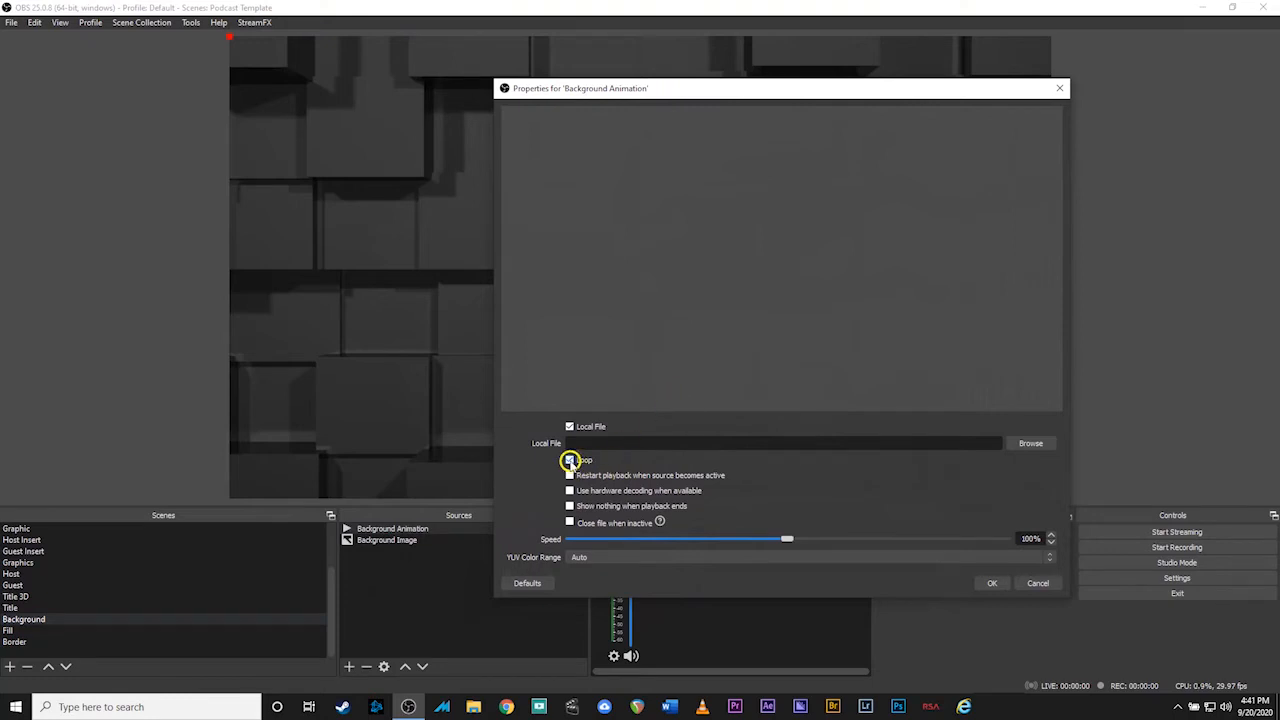
{"action": "left_click", "coordinate": [1027, 447]}
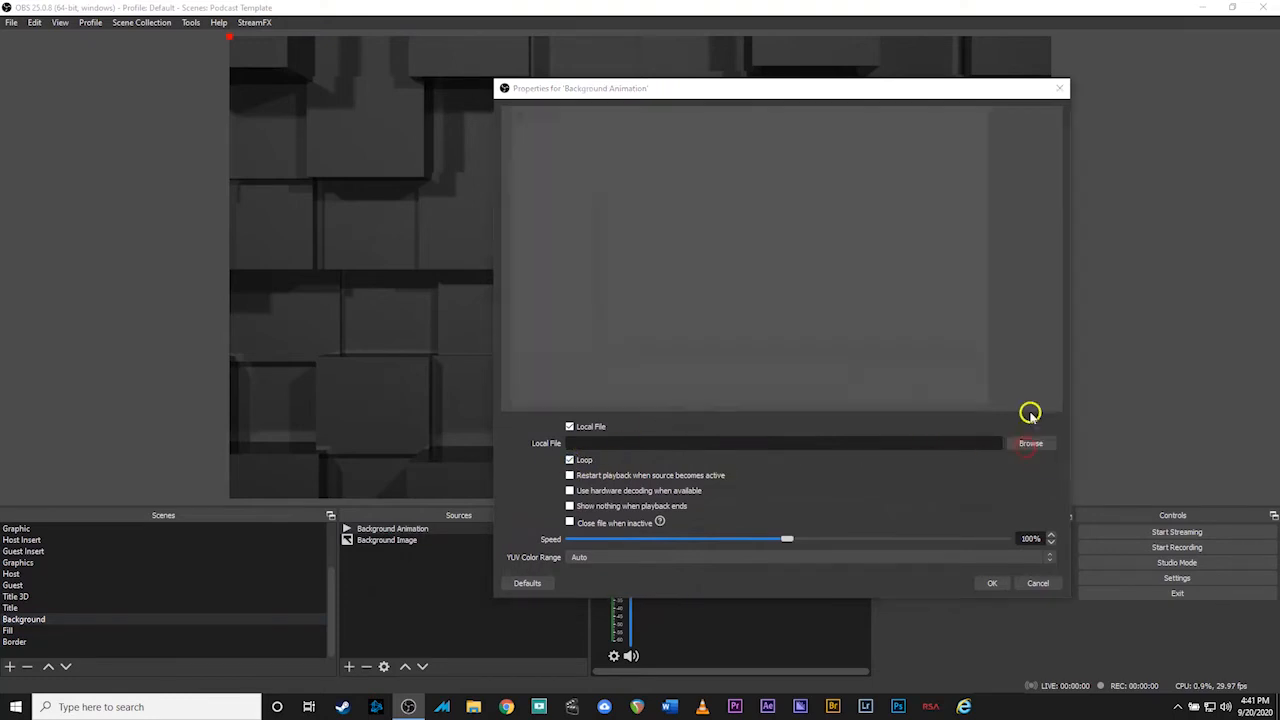
{"action": "left_click", "coordinate": [651, 191]}
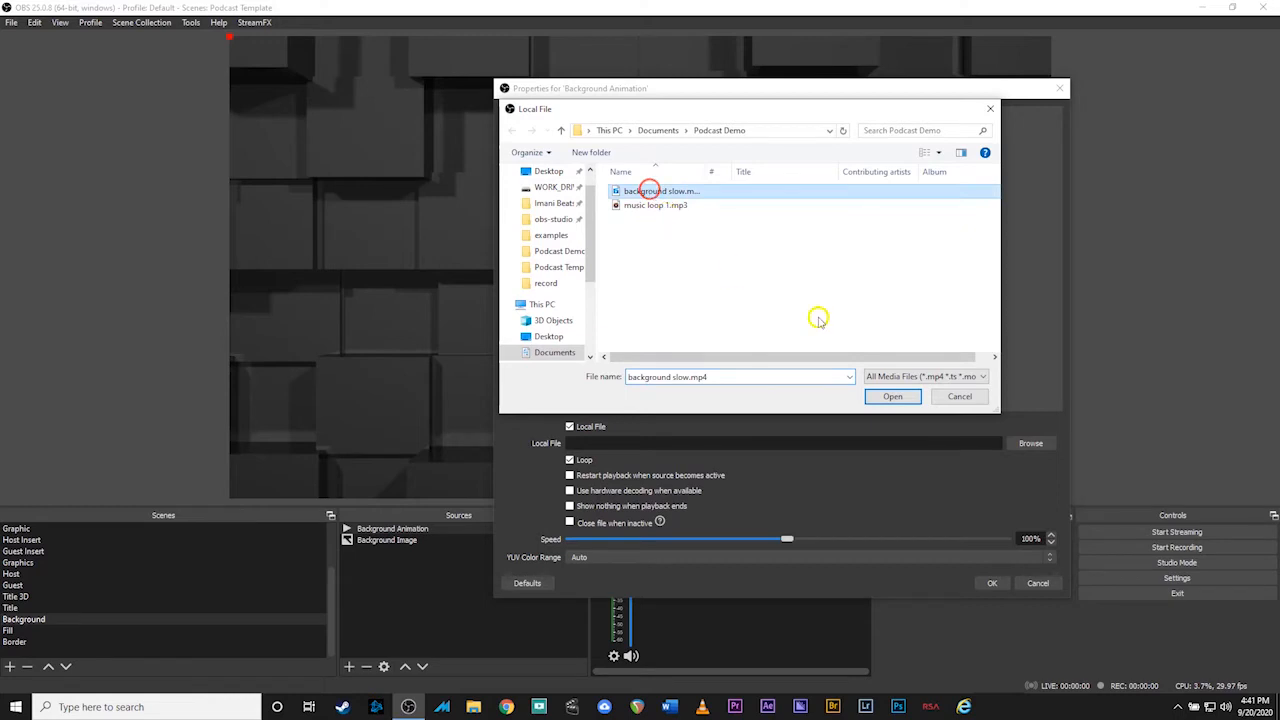
{"action": "left_click", "coordinate": [893, 397]}
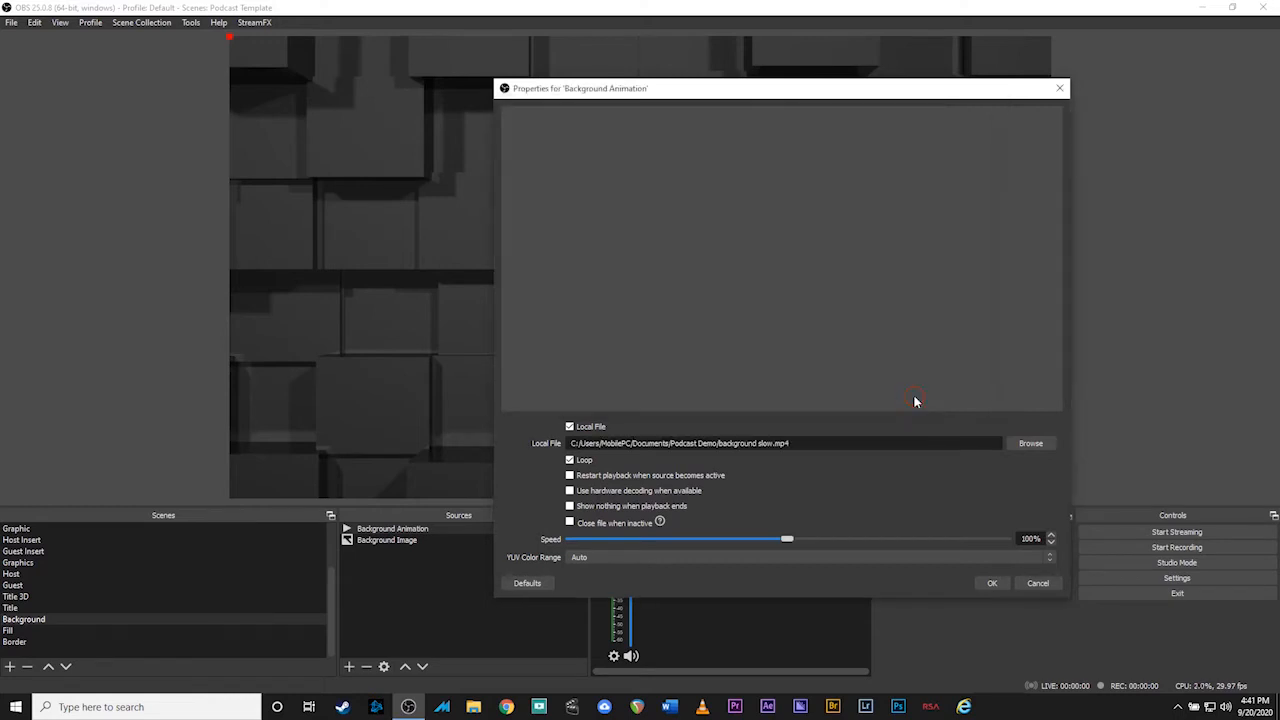
{"action": "left_click", "coordinate": [992, 583]}
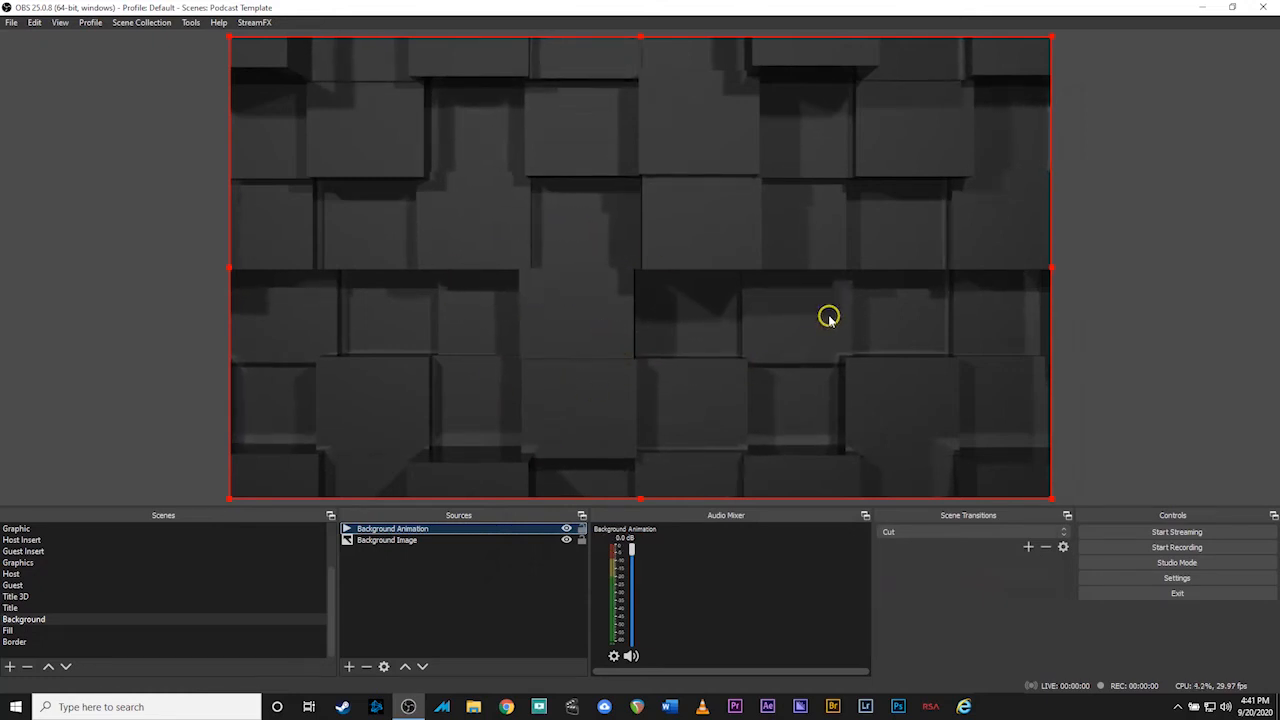
{"action": "scroll", "coordinate": [143, 583], "scroll_direction": "up", "scroll_amount": 2}
{"action": "left_click", "coordinate": [116, 550]}
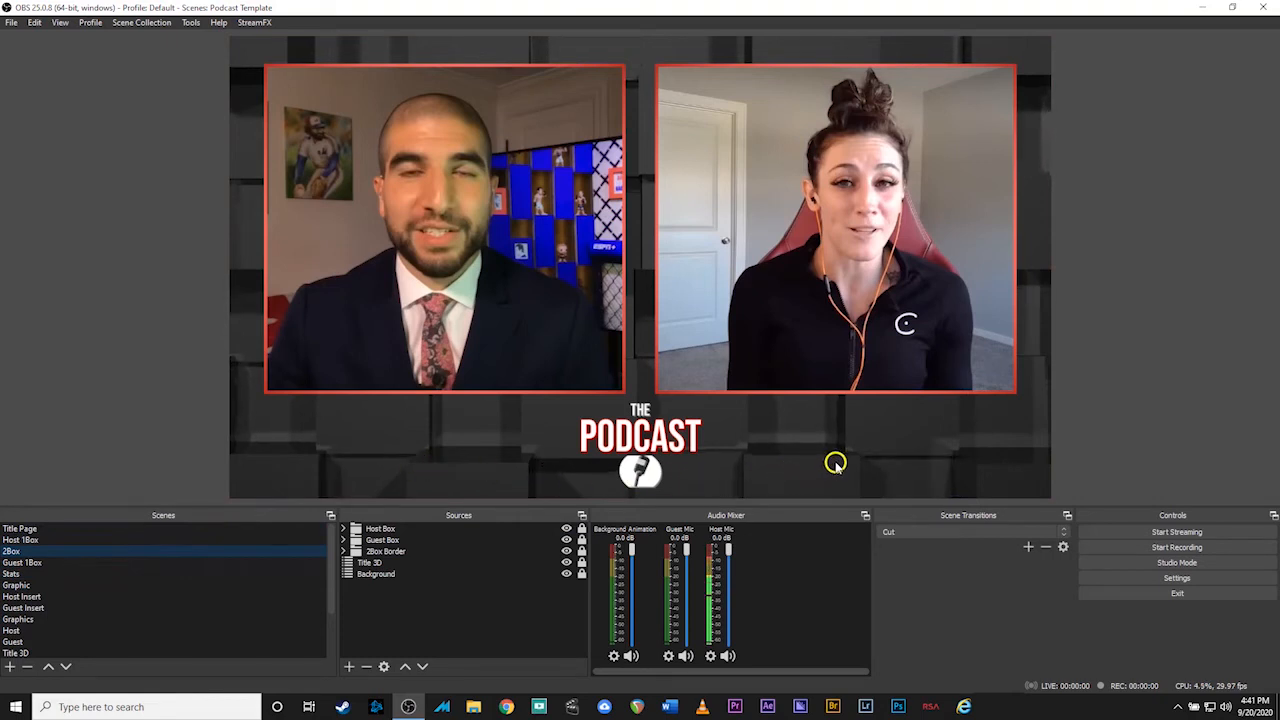
Preview Host 1Box, then bring up the Background scene with its cube backdrop
{"action": "left_click", "coordinate": [79, 541]}
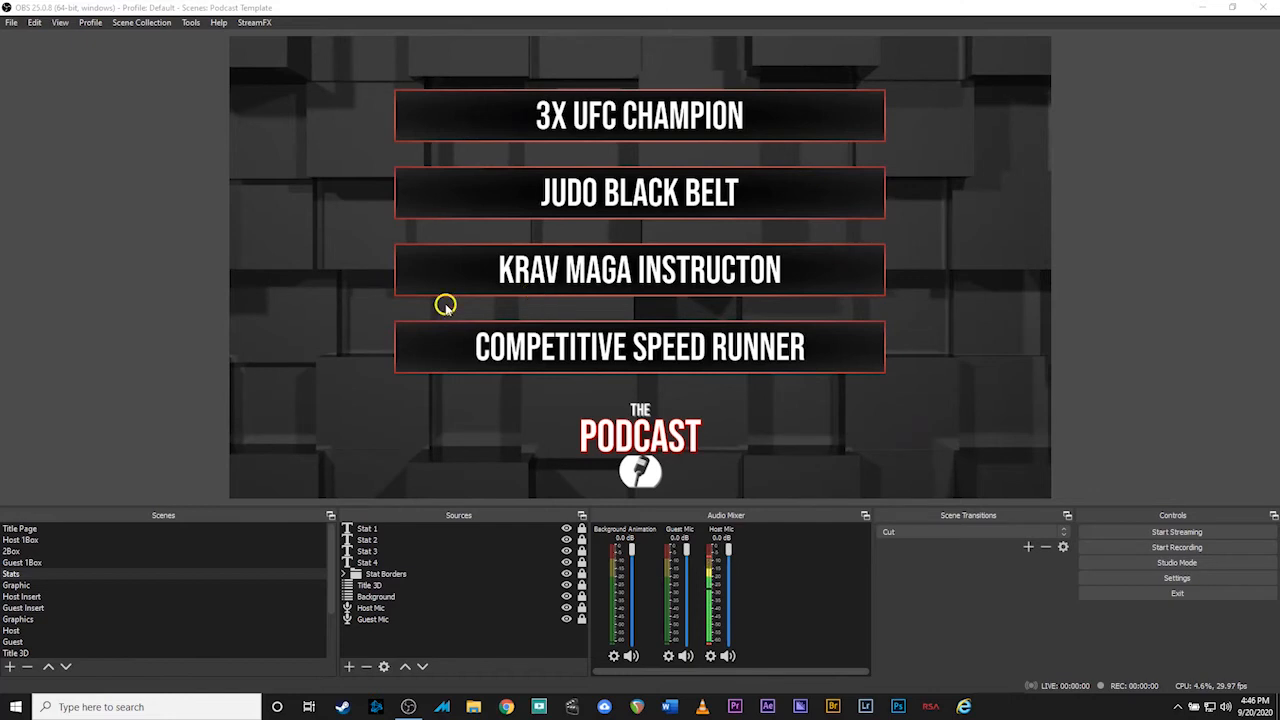
{"action": "scroll", "coordinate": [180, 564], "scroll_direction": "down", "scroll_amount": 2}
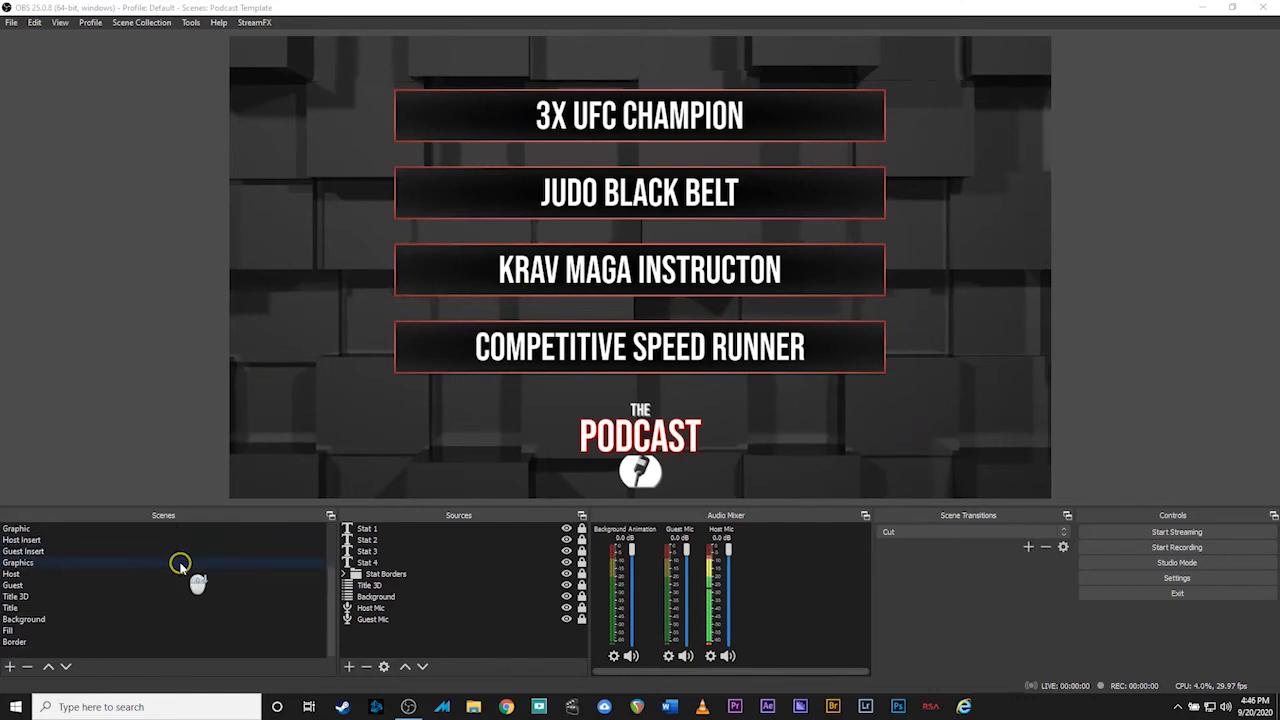
{"action": "left_click", "coordinate": [42, 626]}
{"action": "left_click", "coordinate": [521, 536]}
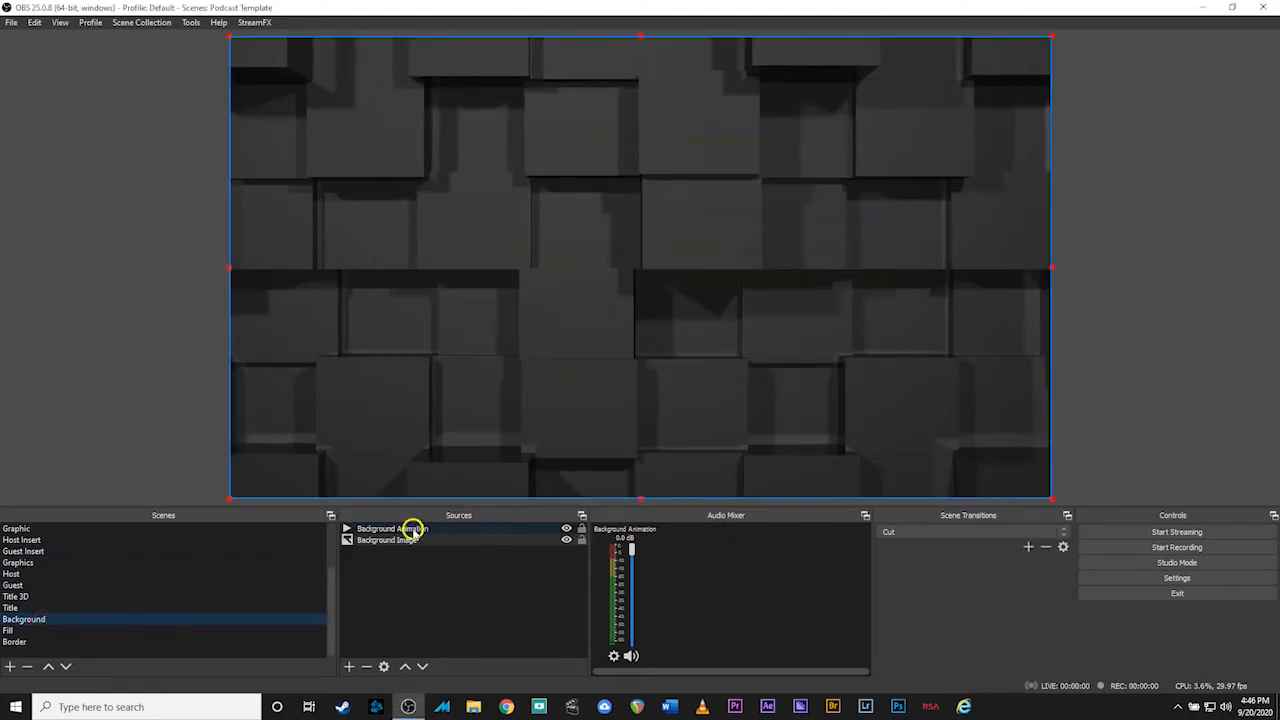
Hide Background Animation and set Background Image to Brick-Background.png from Podcast Demo
{"action": "left_click", "coordinate": [565, 529]}
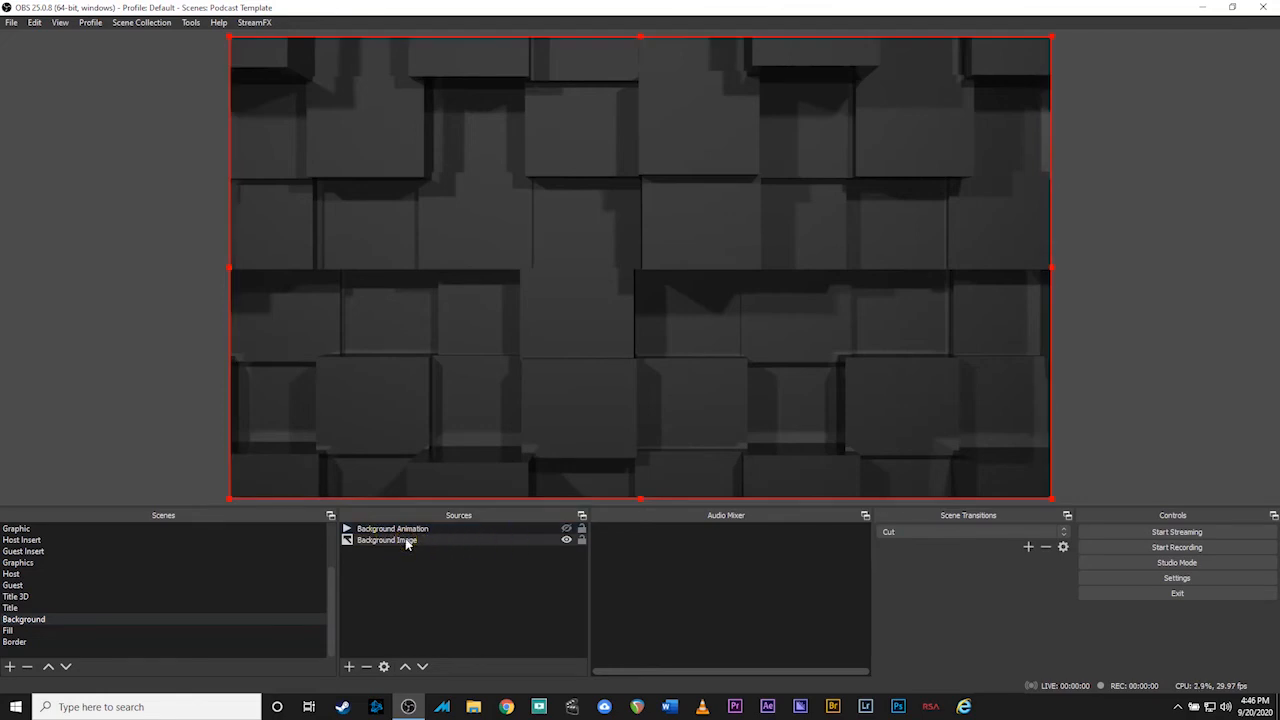
{"action": "double_click", "coordinate": [406, 542]}
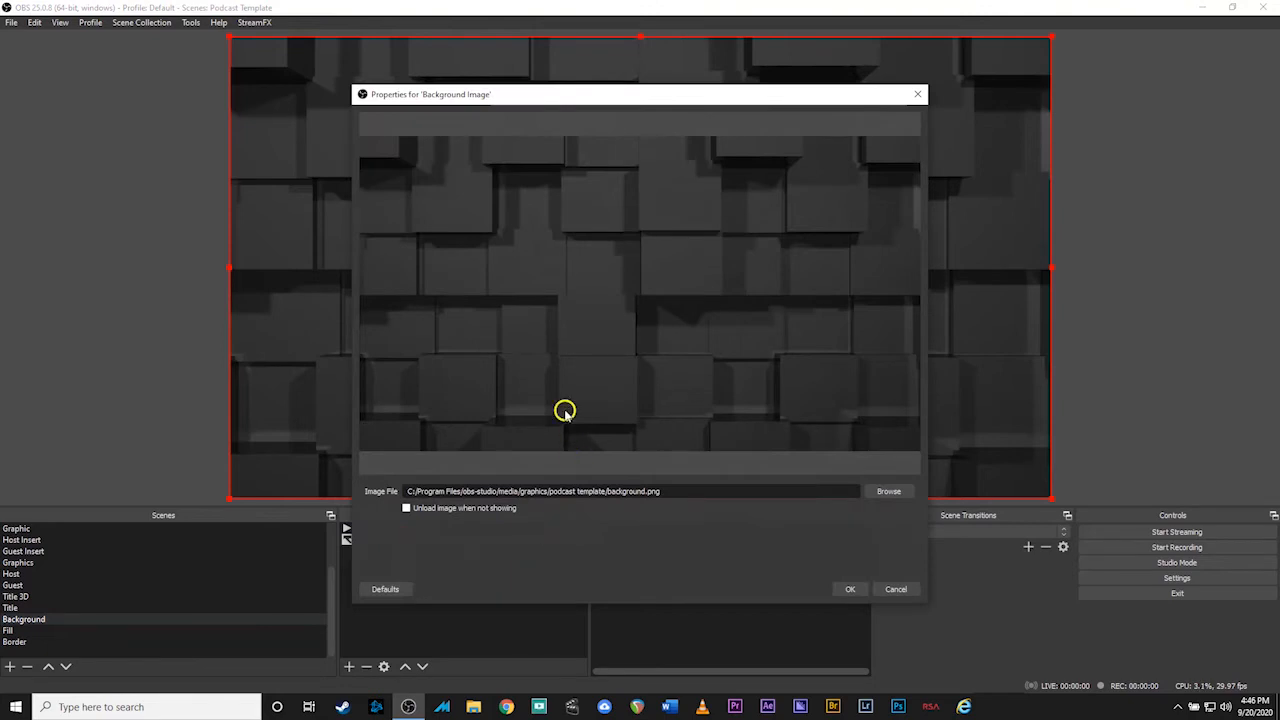
{"action": "left_click", "coordinate": [886, 492]}
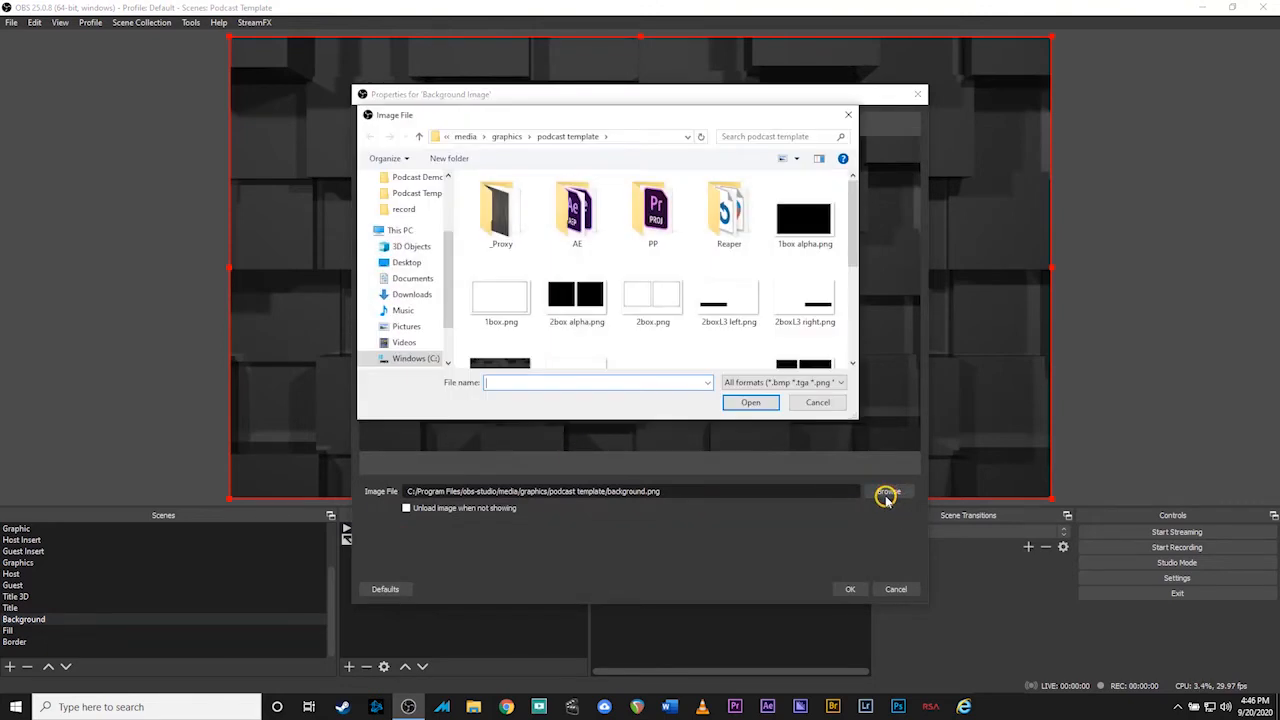
{"action": "scroll", "coordinate": [410, 206], "scroll_direction": "up", "scroll_amount": 1}
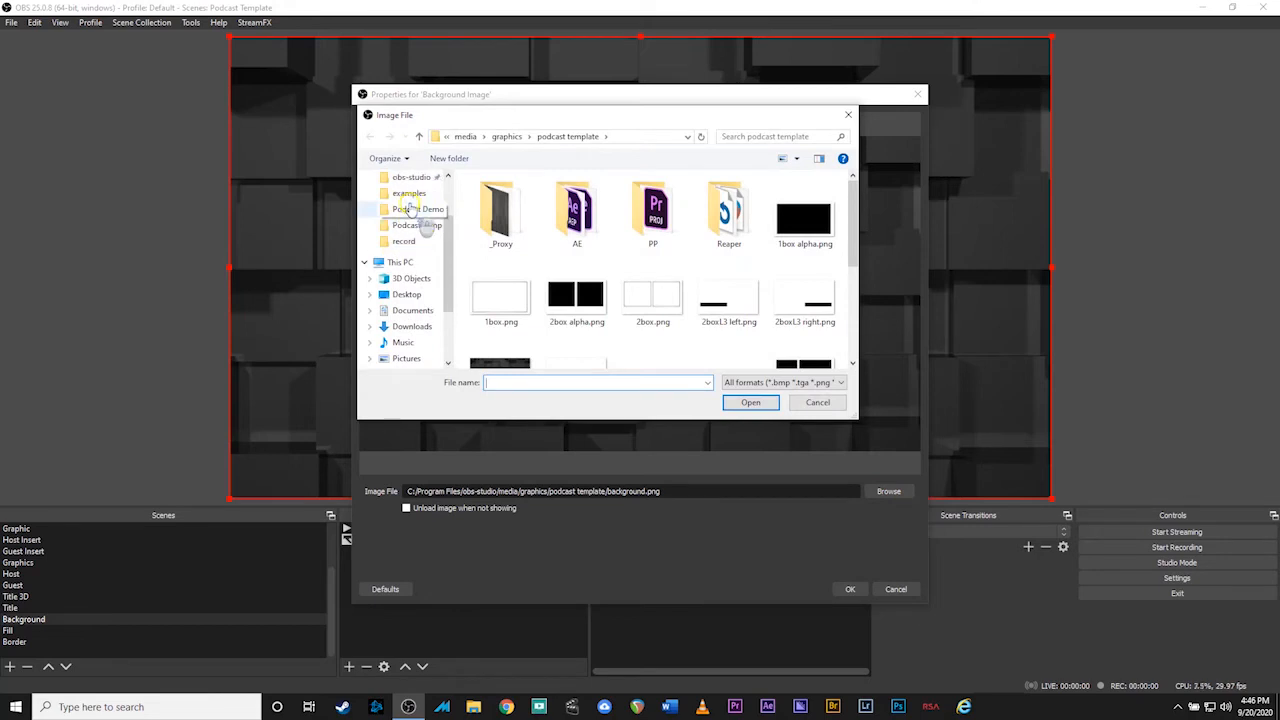
{"action": "left_click", "coordinate": [409, 212]}
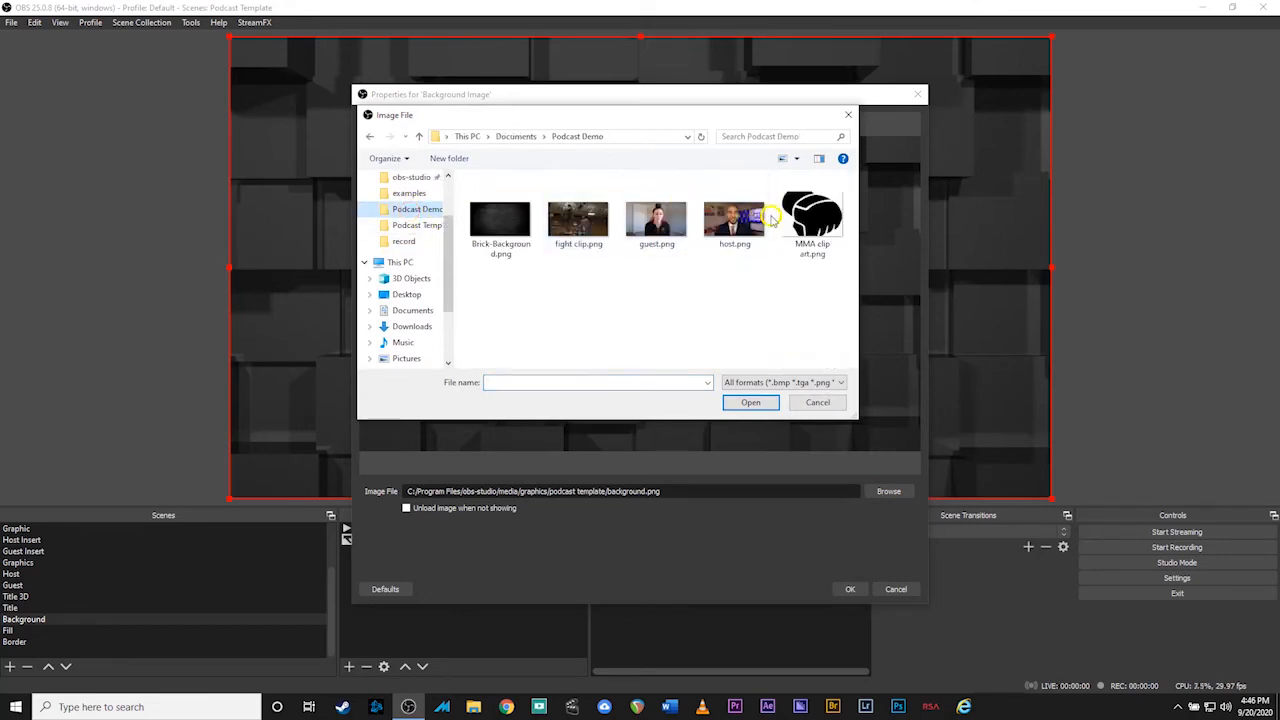
{"action": "double_click", "coordinate": [497, 228]}
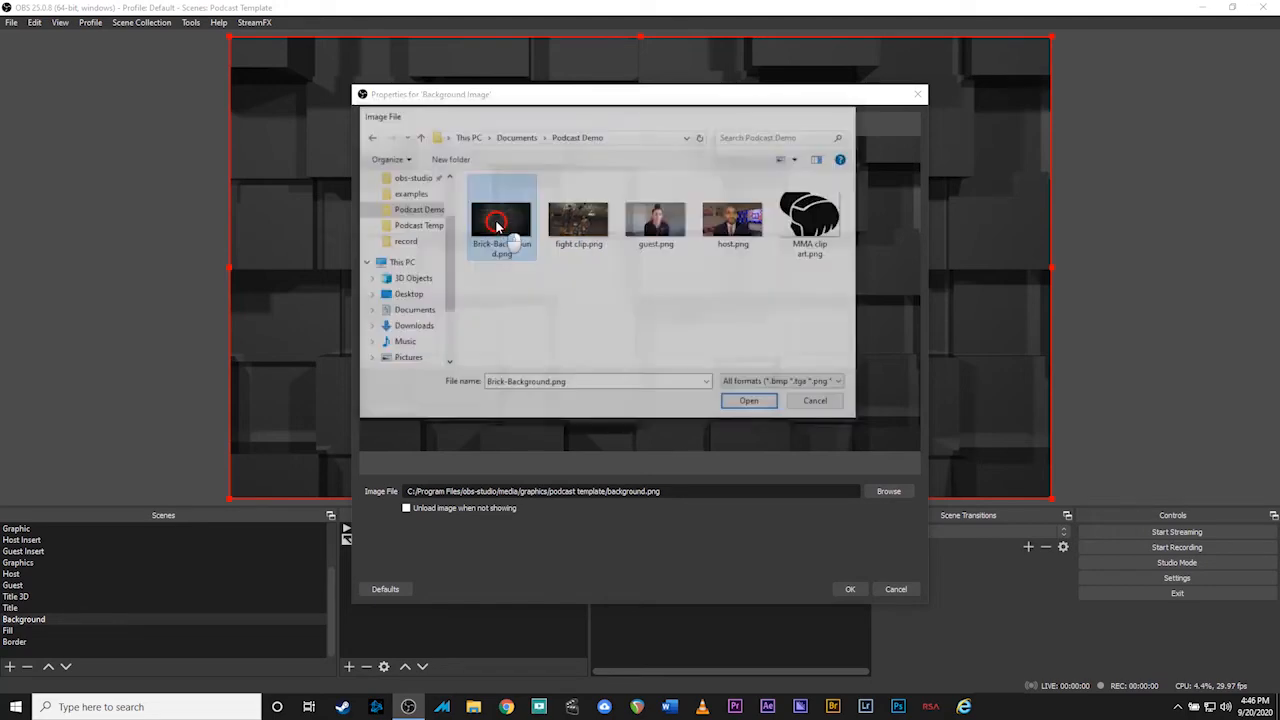
{"action": "left_click", "coordinate": [850, 590]}
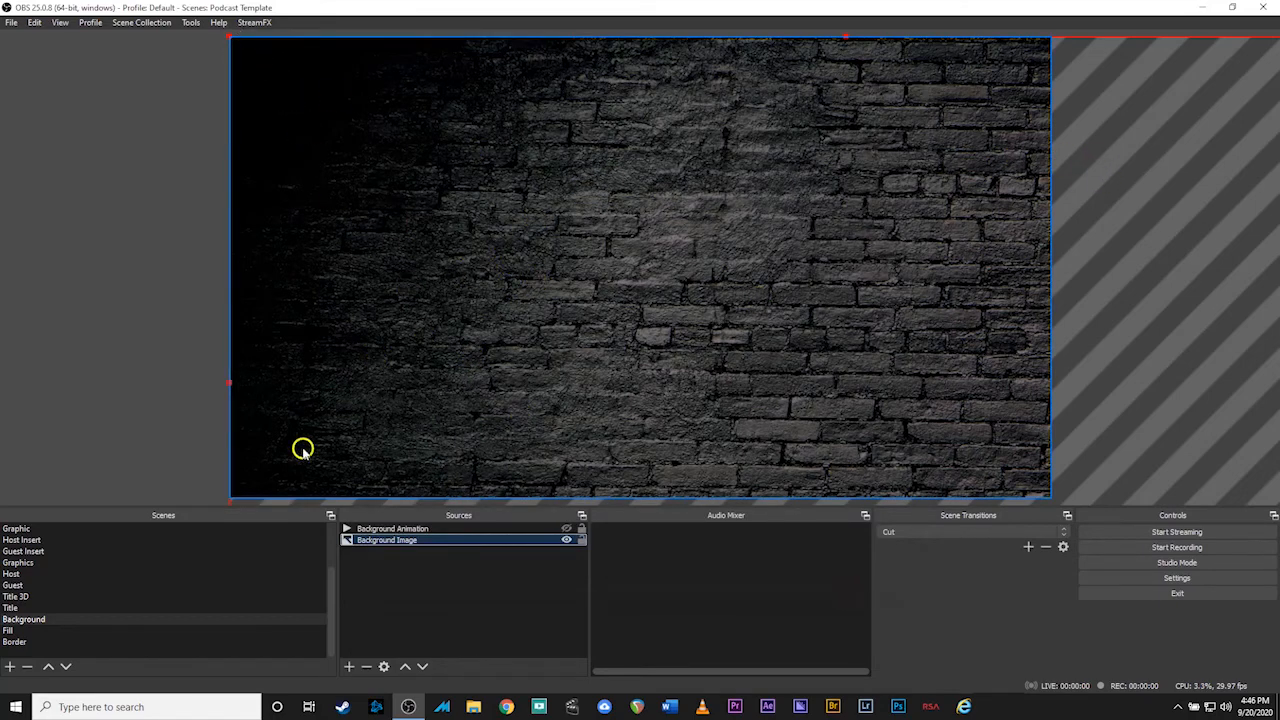
Apply Transform > Fit to screen to Background Image so the brick wall fills the canvas
{"action": "left_click", "coordinate": [408, 541]}
{"action": "right_click", "coordinate": [408, 541]}
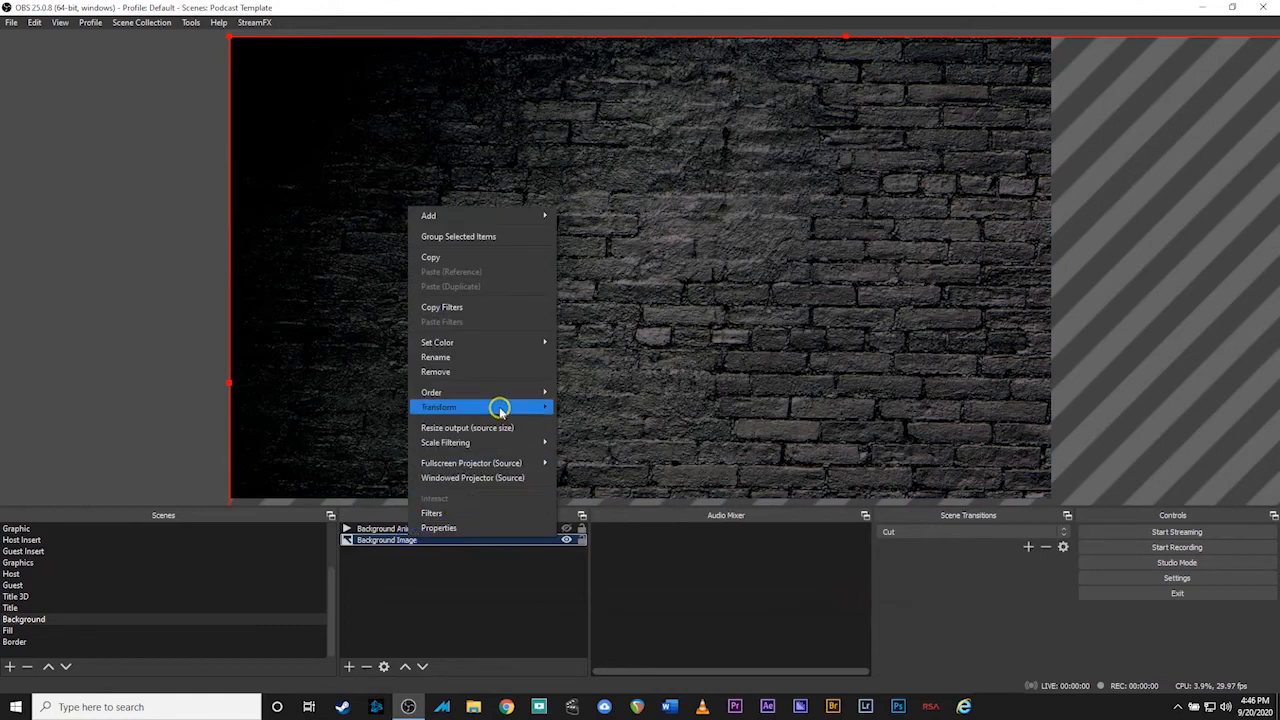
{"action": "mouse_move", "coordinate": [503, 409]}
{"action": "left_click", "coordinate": [593, 560]}
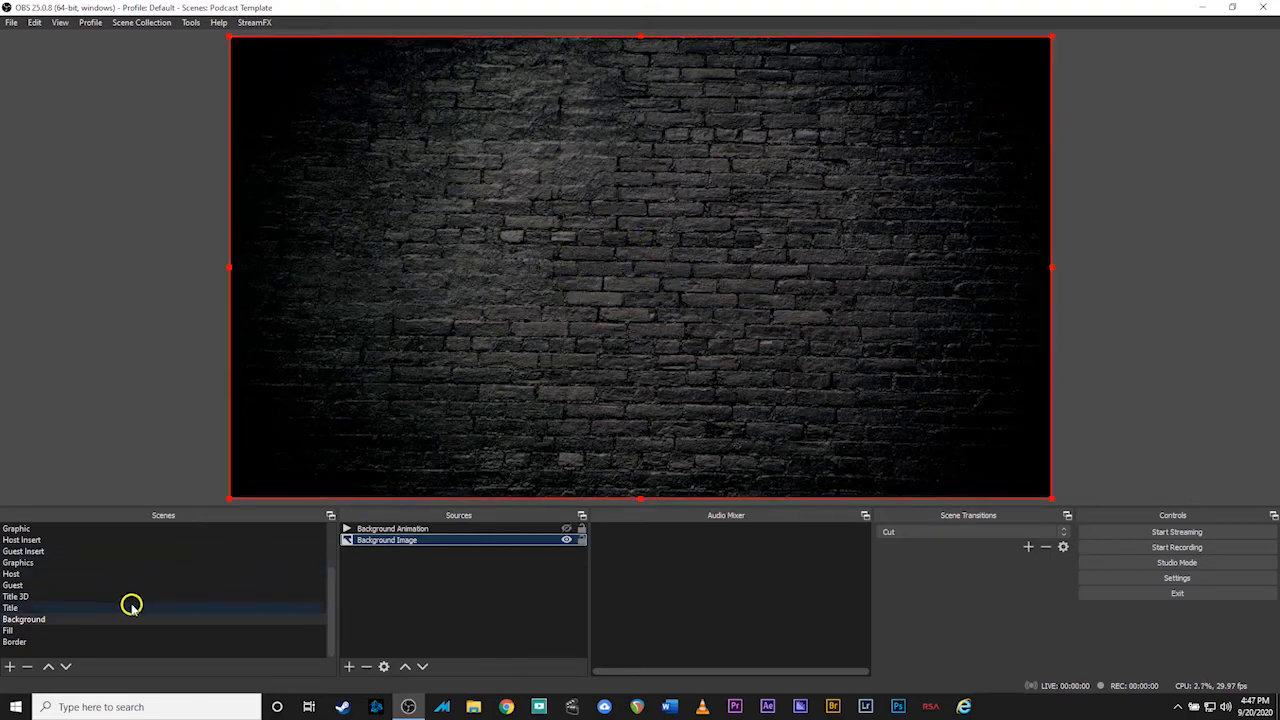
Preview Host 1Box, 2Box and Stats against the brick wall, then open the Border scene
{"action": "scroll", "coordinate": [134, 610], "scroll_direction": "up", "scroll_amount": 3}
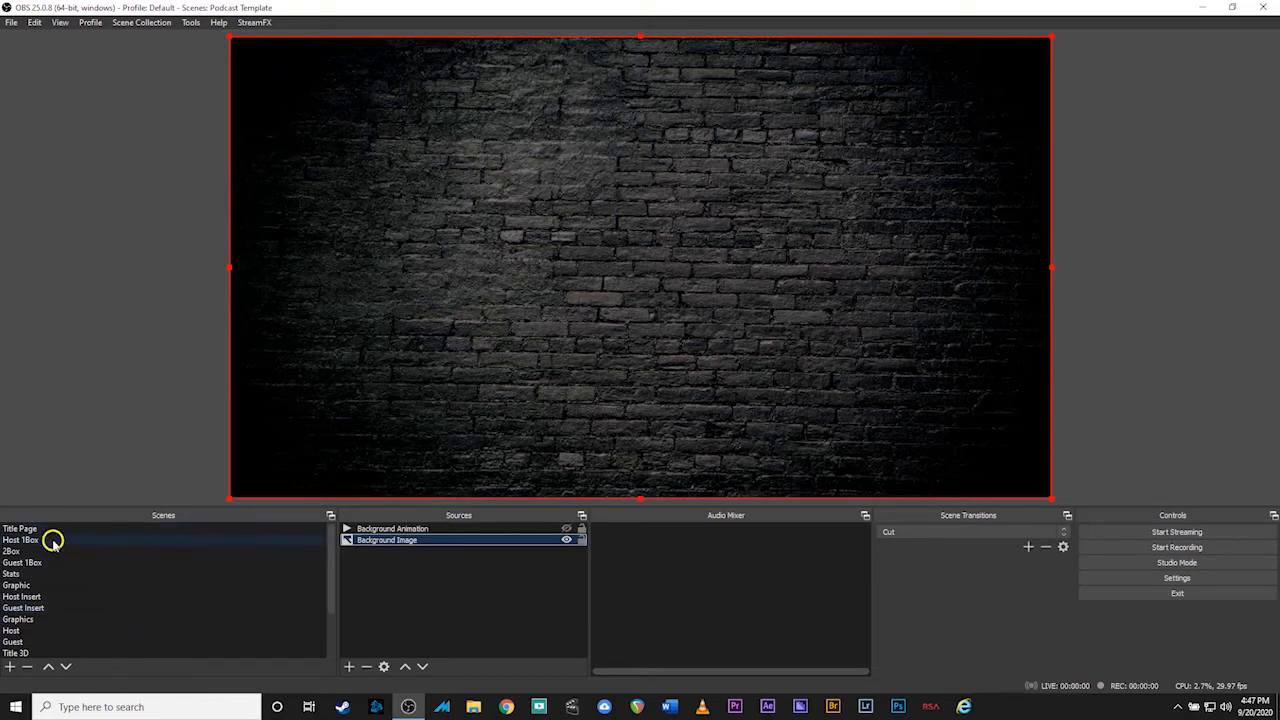
{"action": "left_click", "coordinate": [52, 542]}
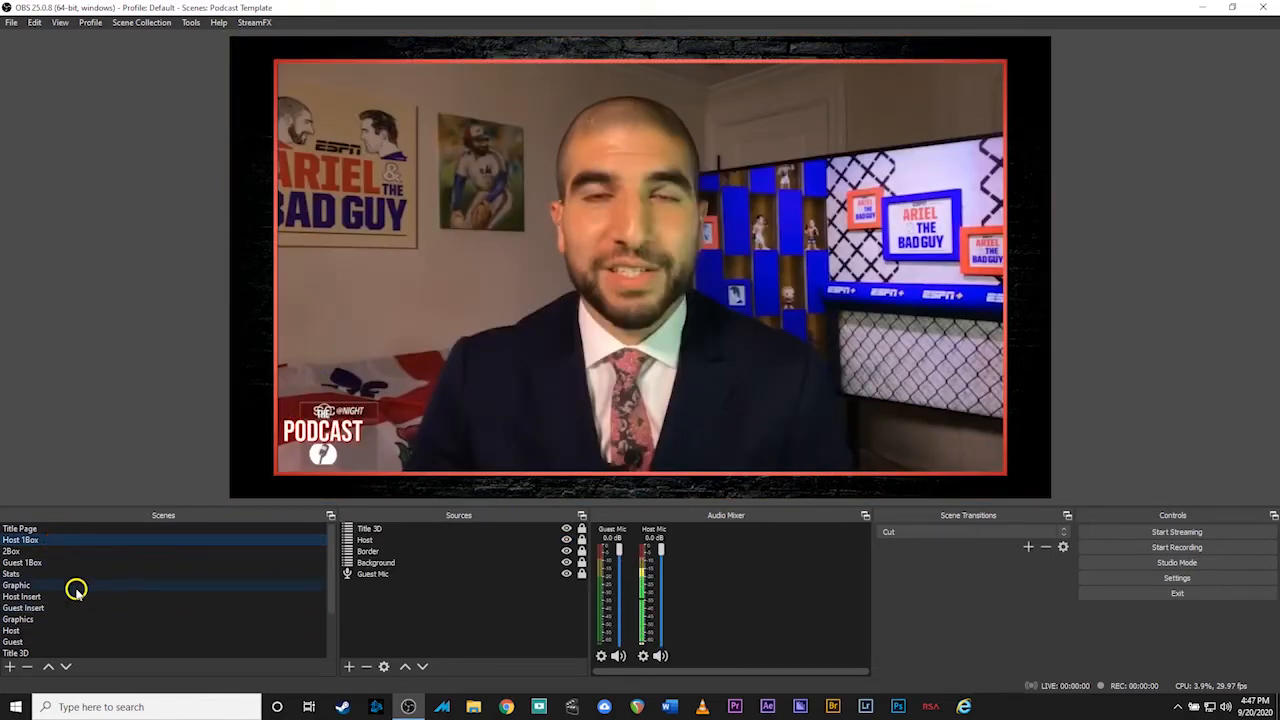
{"action": "left_click", "coordinate": [35, 550]}
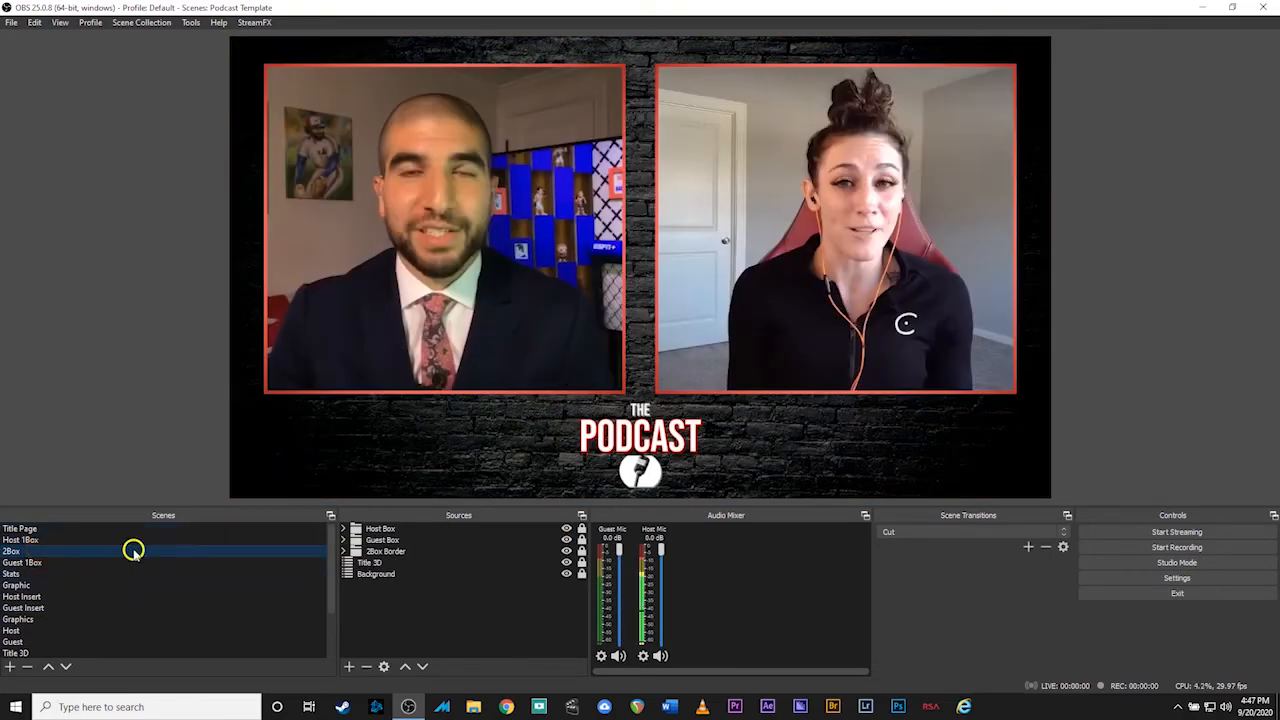
{"action": "left_click", "coordinate": [12, 574]}
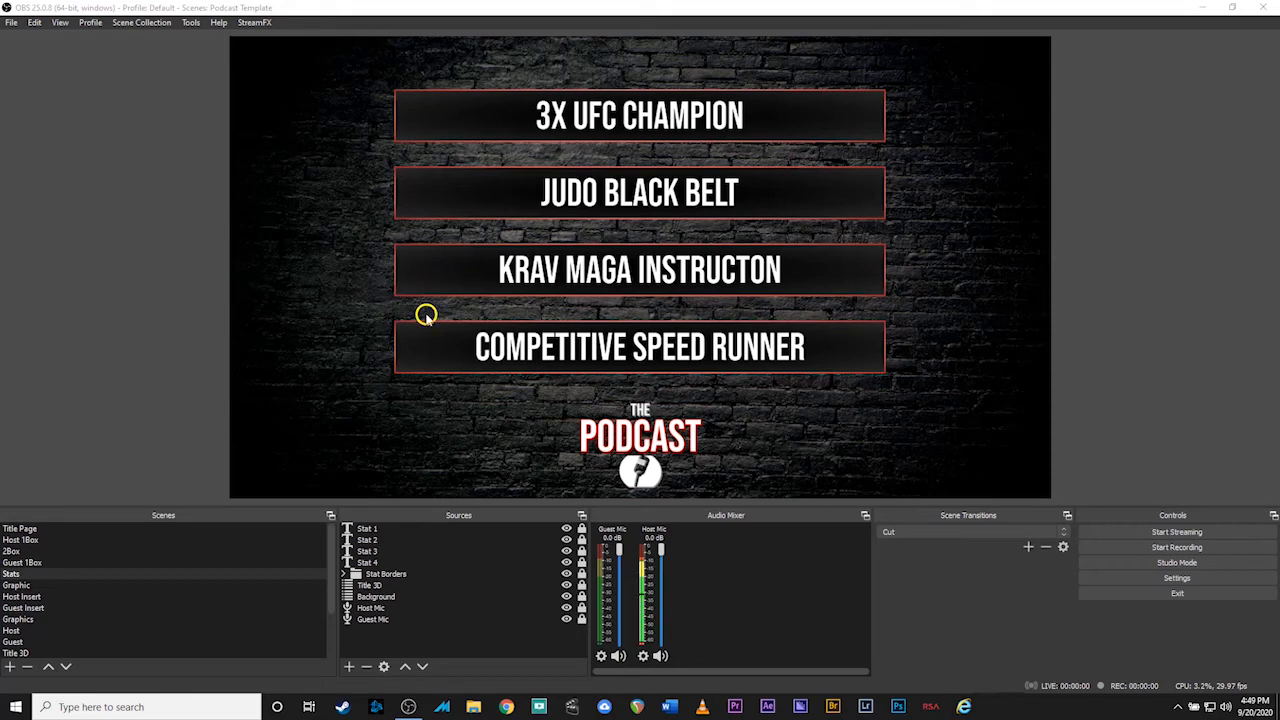
{"action": "left_click", "coordinate": [65, 539]}
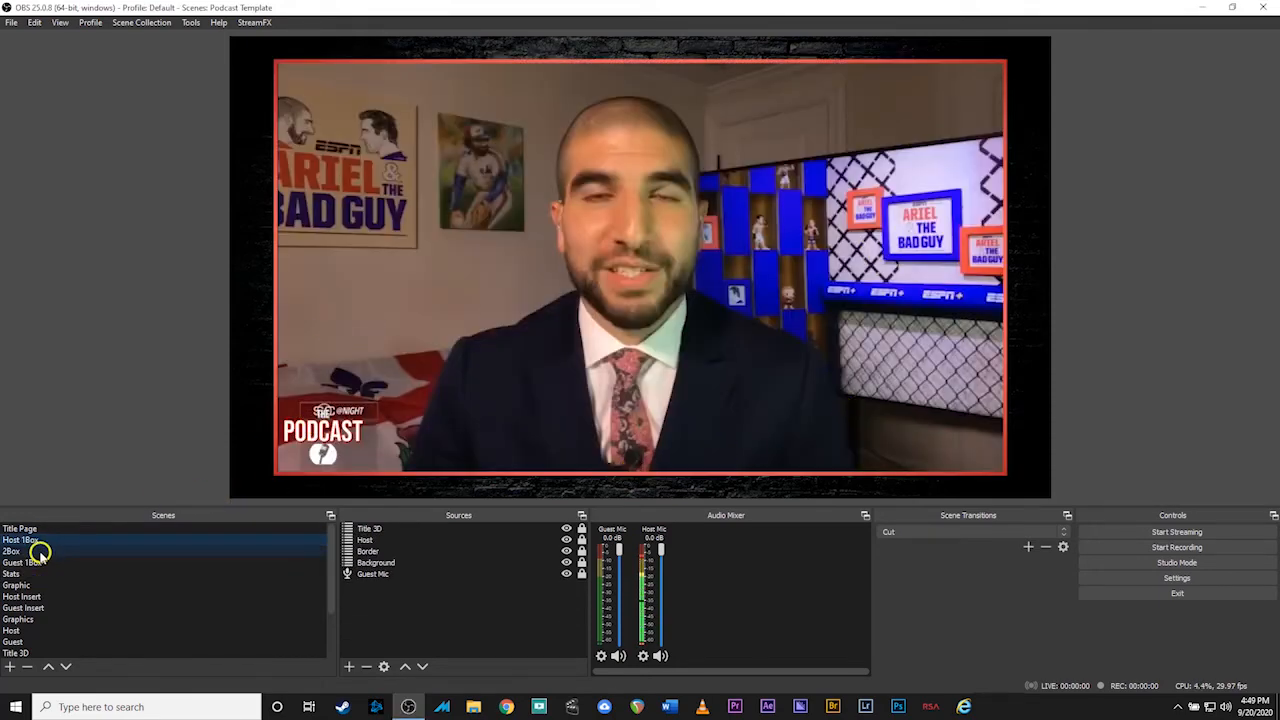
{"action": "left_click", "coordinate": [38, 552]}
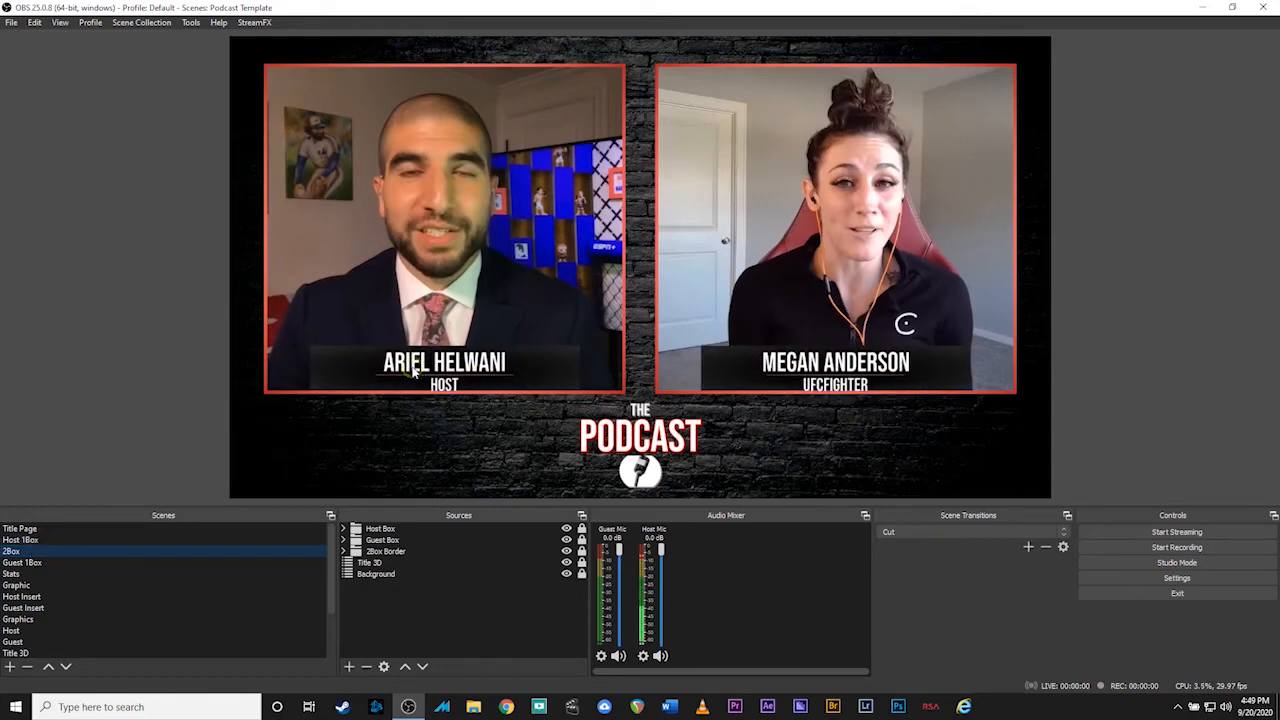
{"action": "scroll", "coordinate": [181, 573], "scroll_direction": "down", "scroll_amount": 2}
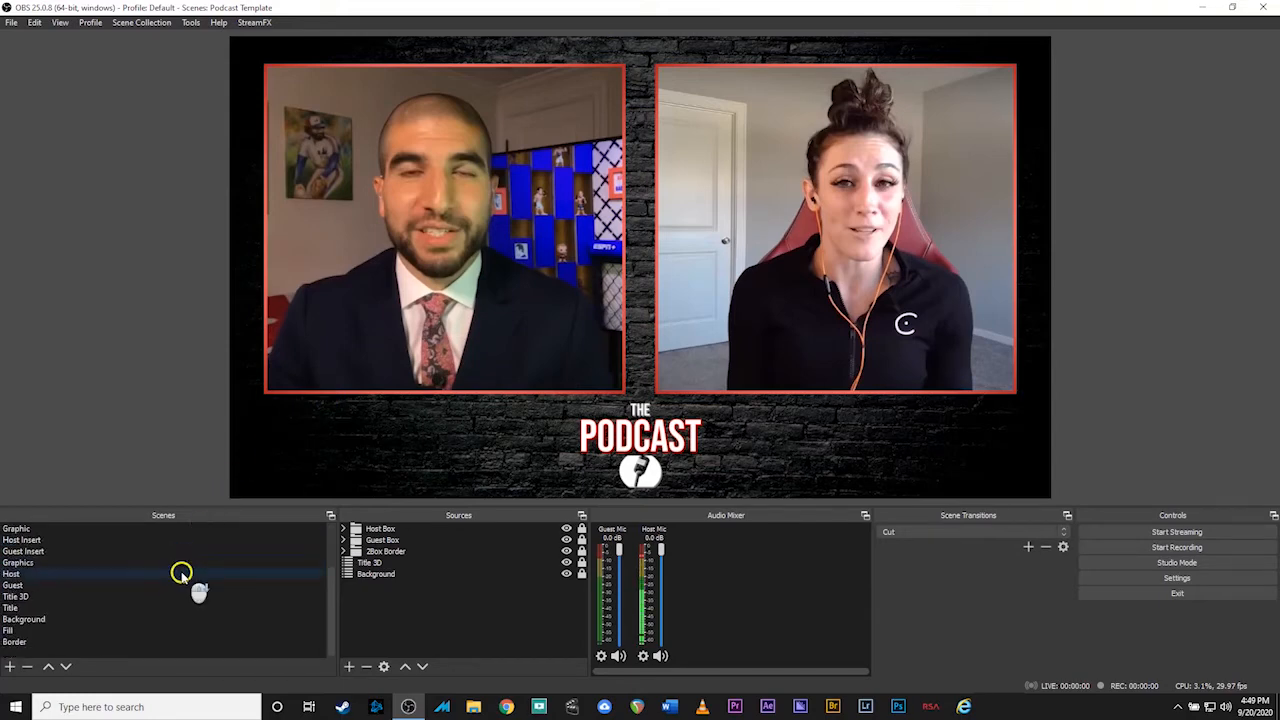
{"action": "left_click", "coordinate": [52, 646]}
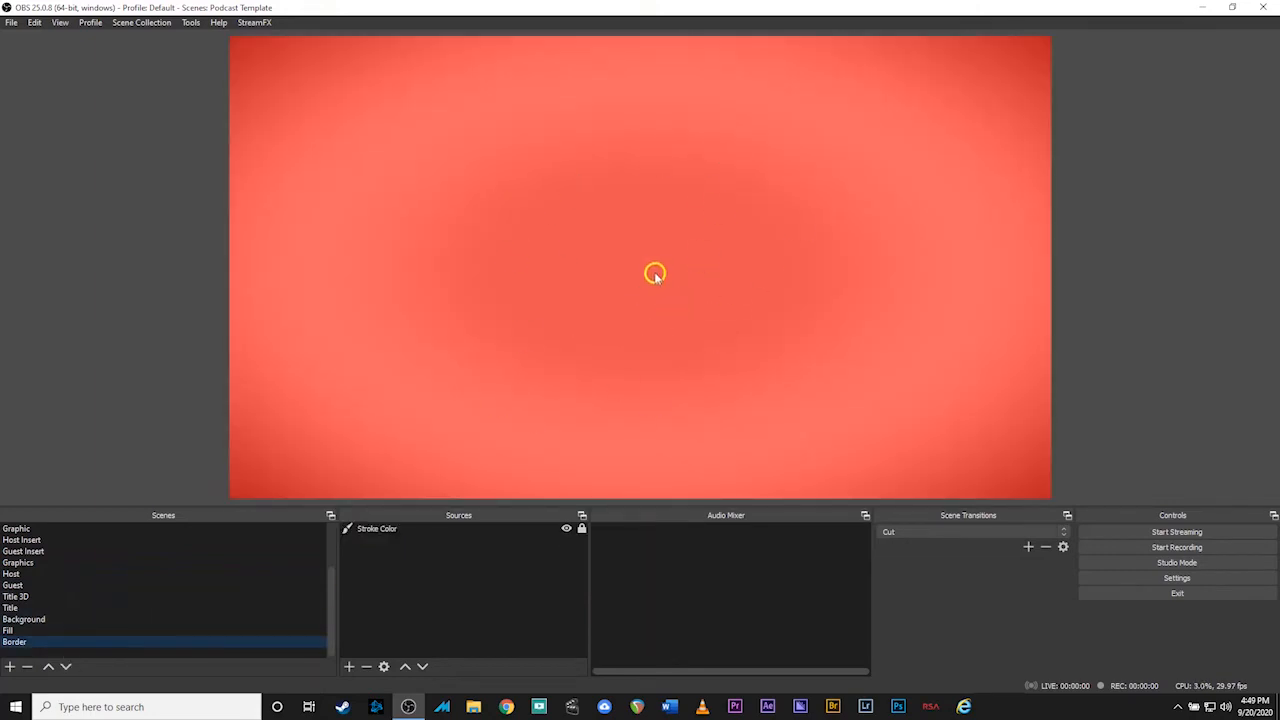
Change the Stroke Color source from red to blue (#0000ff) using the blue basic swatch
{"action": "double_click", "coordinate": [383, 532]}
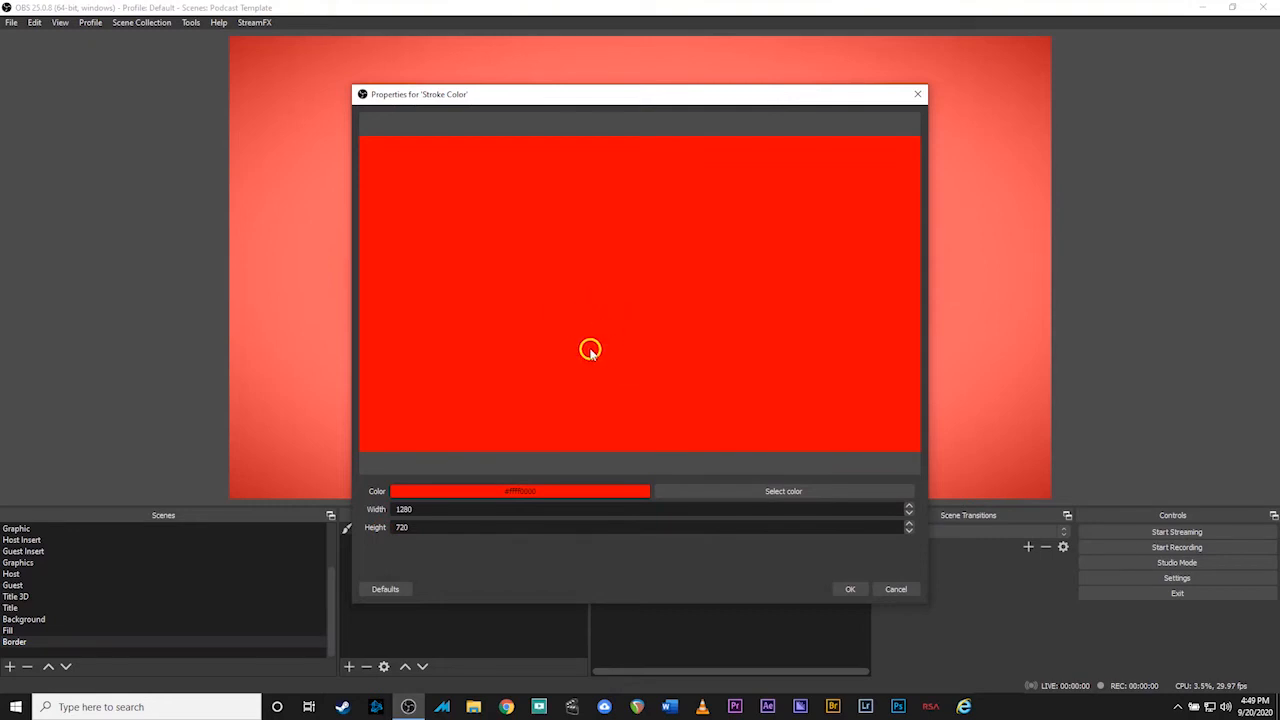
{"action": "left_click", "coordinate": [744, 491]}
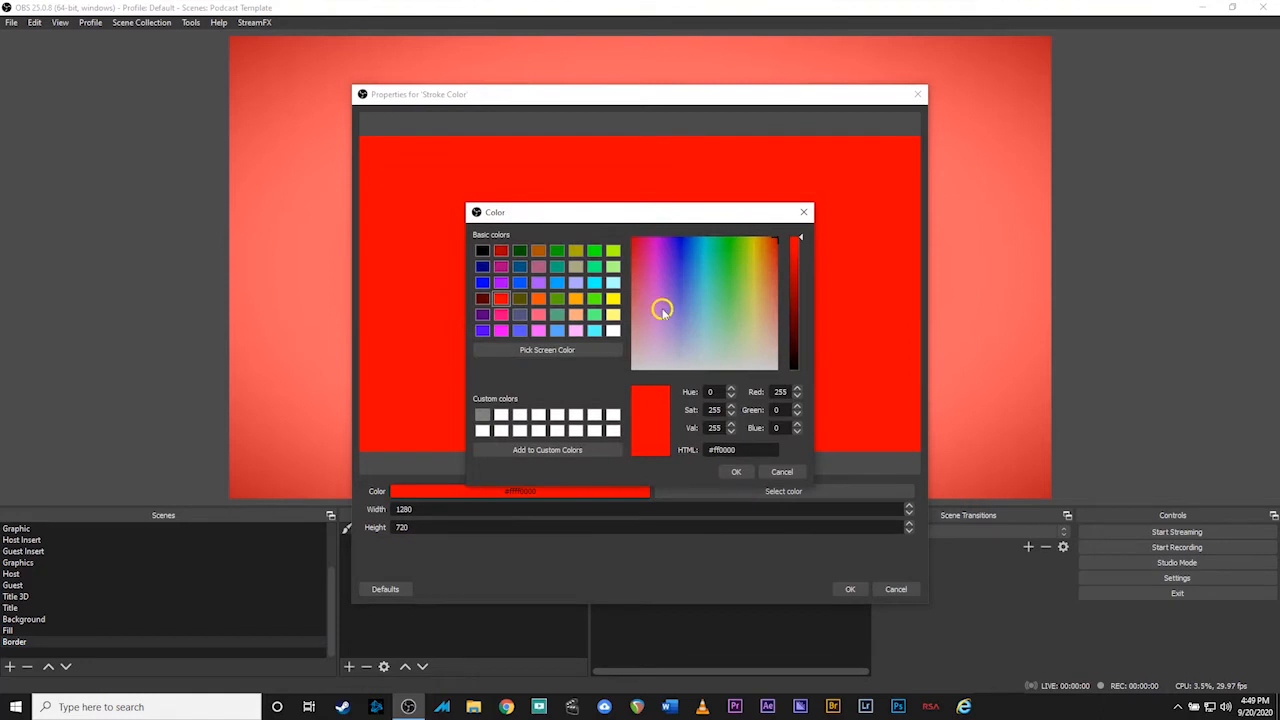
{"action": "left_click", "coordinate": [482, 284]}
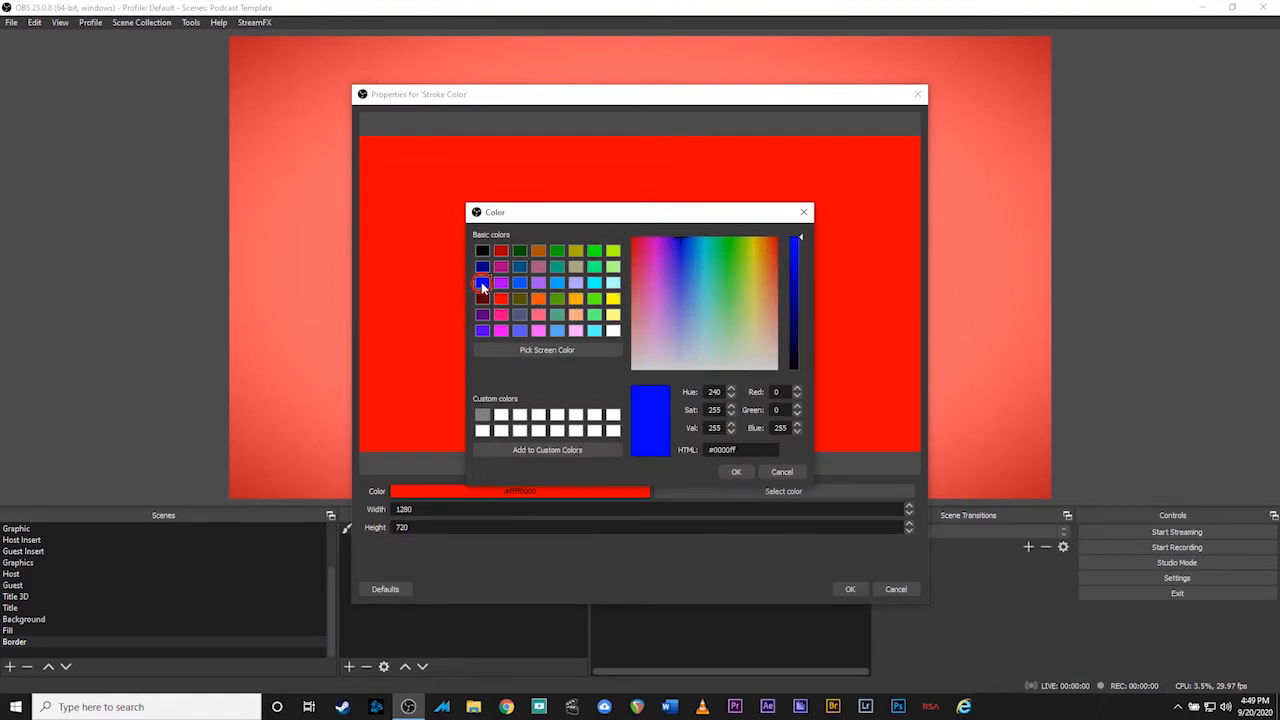
{"action": "left_click", "coordinate": [736, 472]}
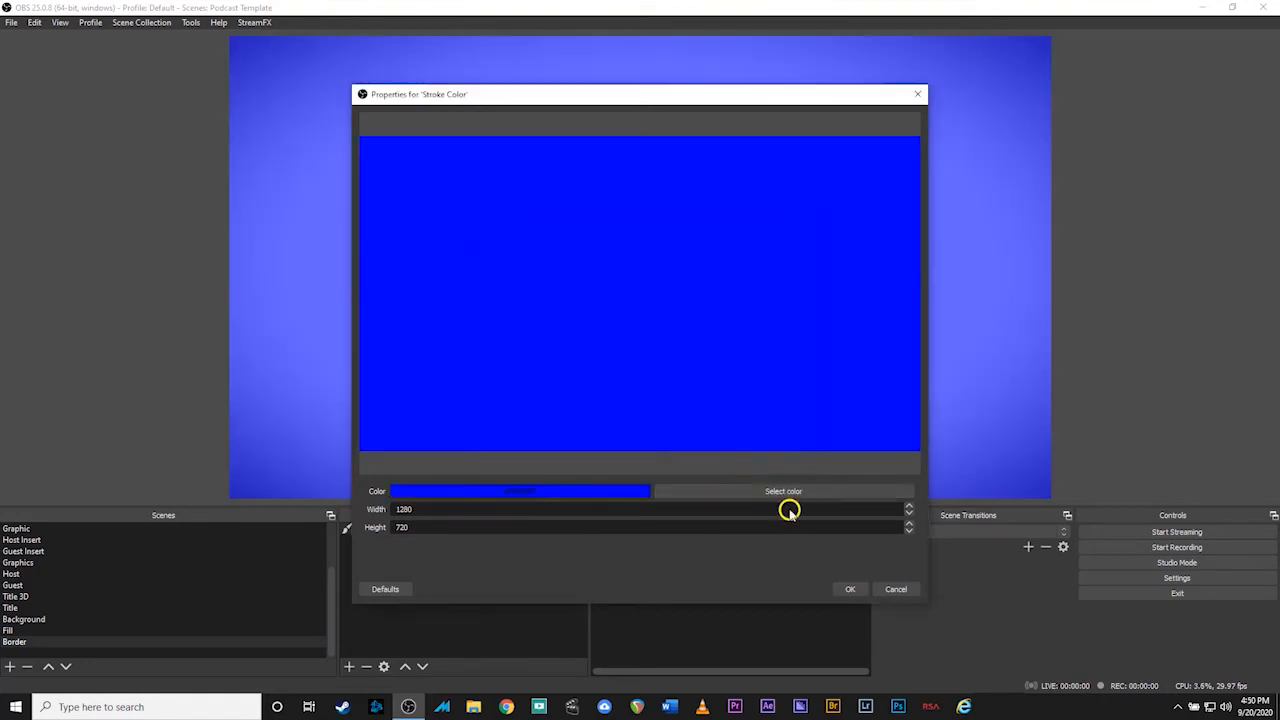
{"action": "left_click", "coordinate": [845, 588]}
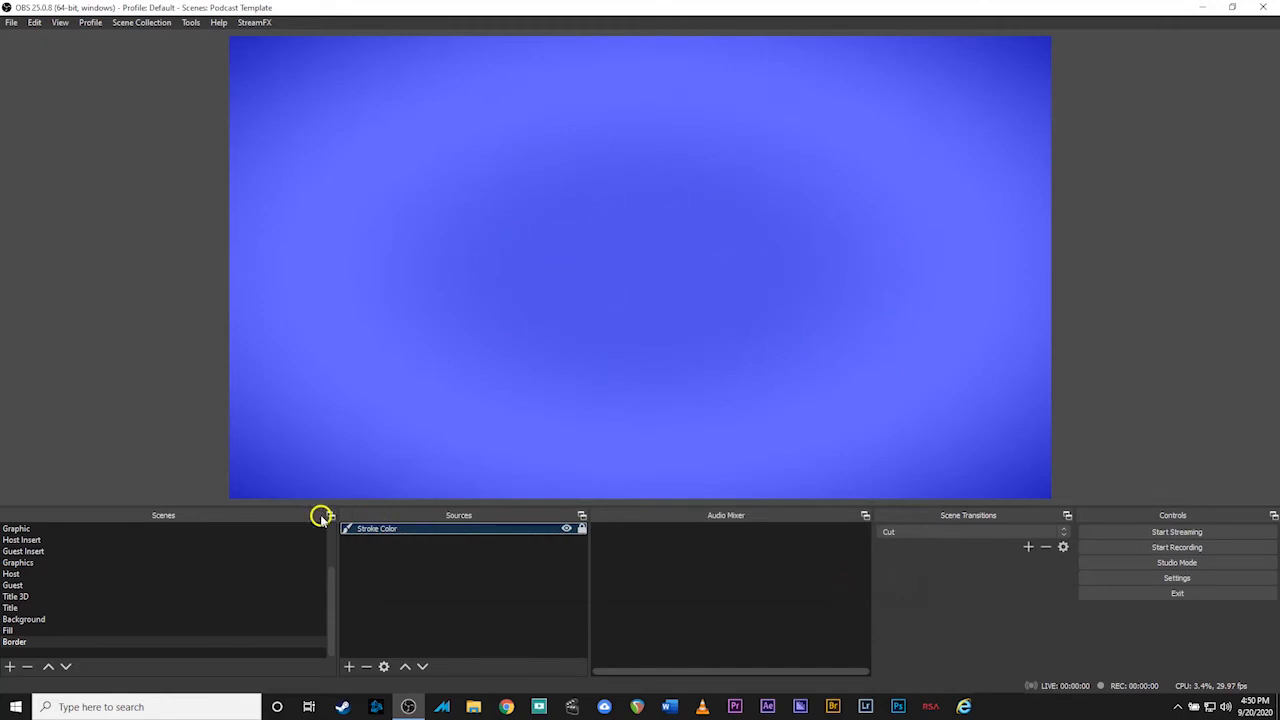
{"action": "scroll", "coordinate": [250, 605], "scroll_direction": "up", "scroll_amount": 2}
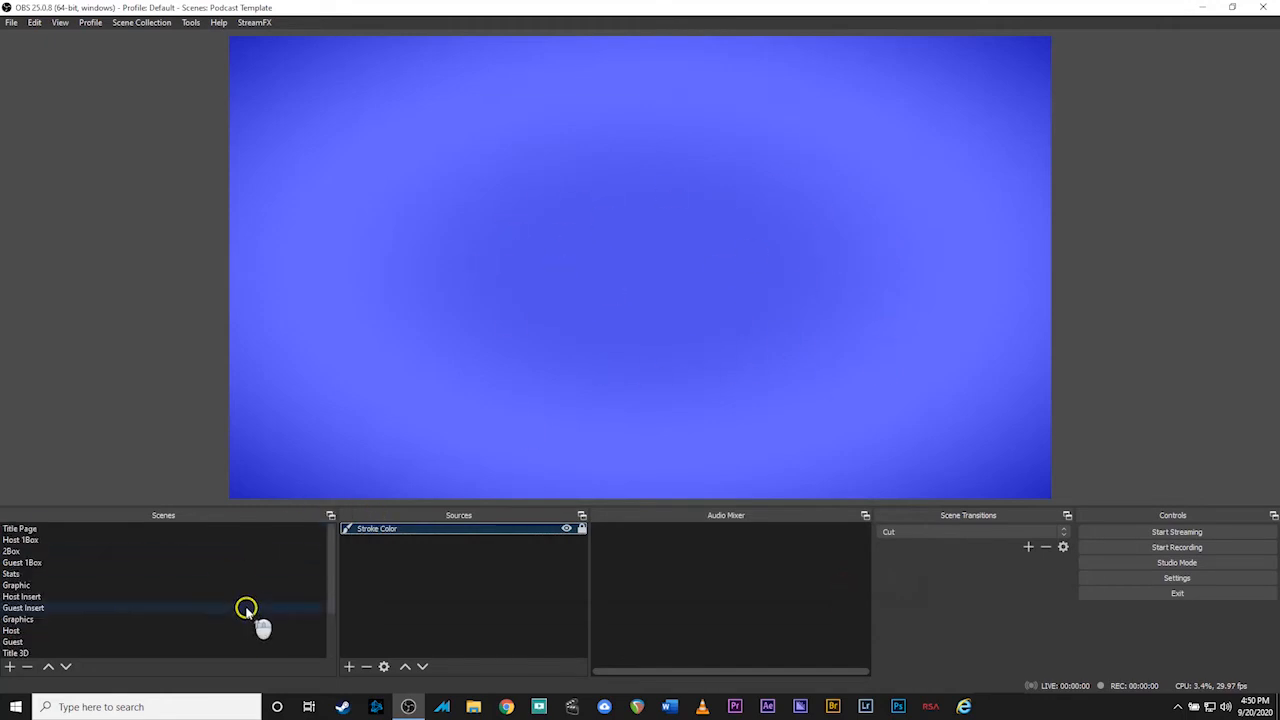
Check the blue frames in Host 1Box, 2Box and Stats, then settle on 2Box
{"action": "left_click", "coordinate": [118, 541]}
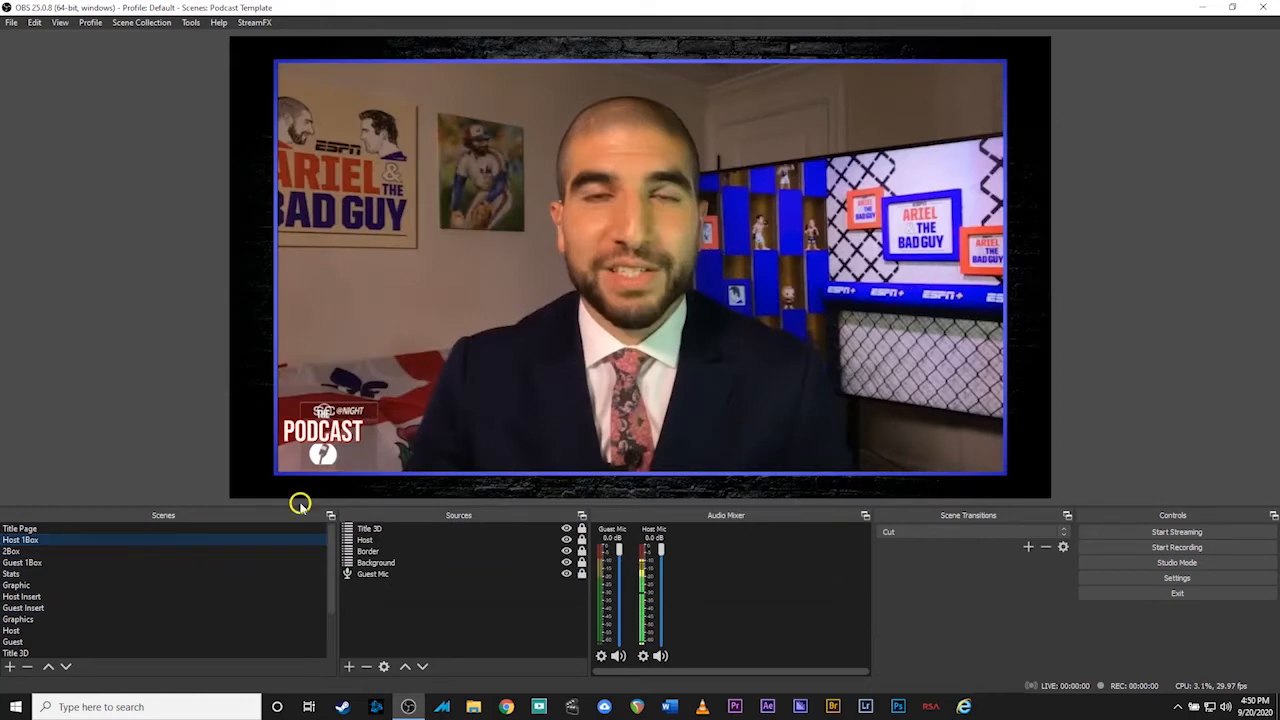
{"action": "left_click", "coordinate": [84, 551]}
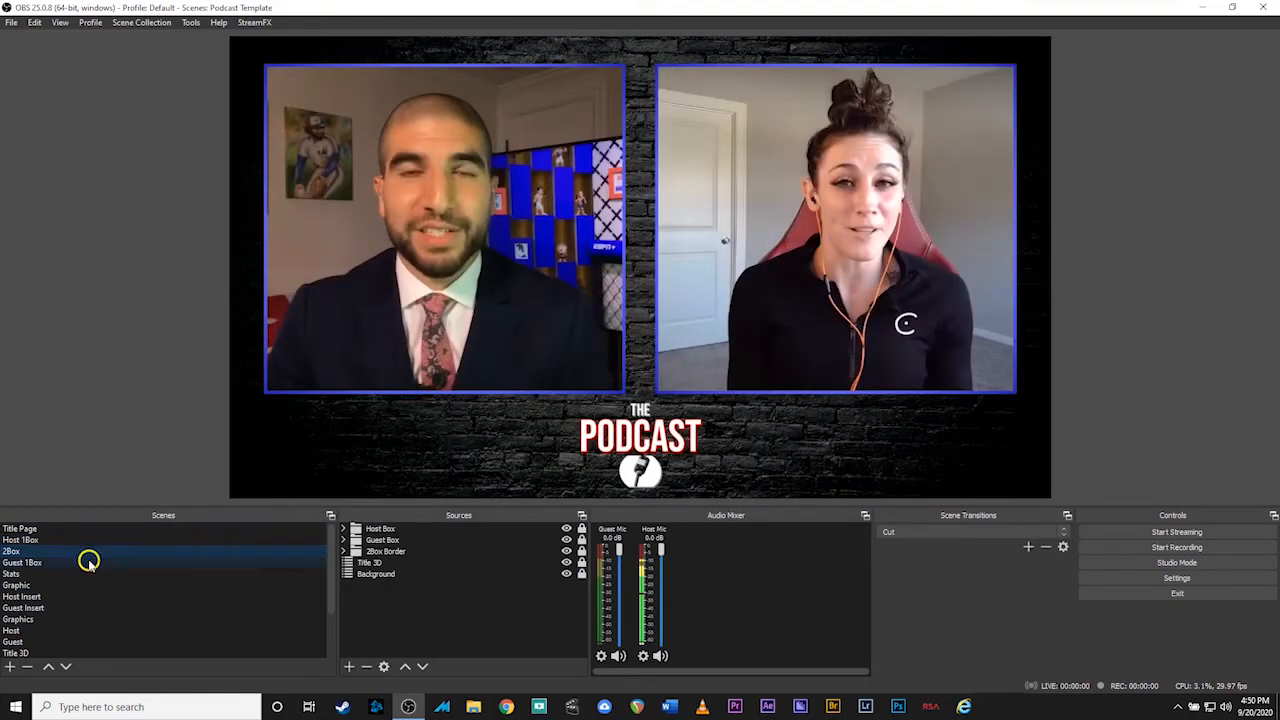
{"action": "left_click", "coordinate": [84, 573]}
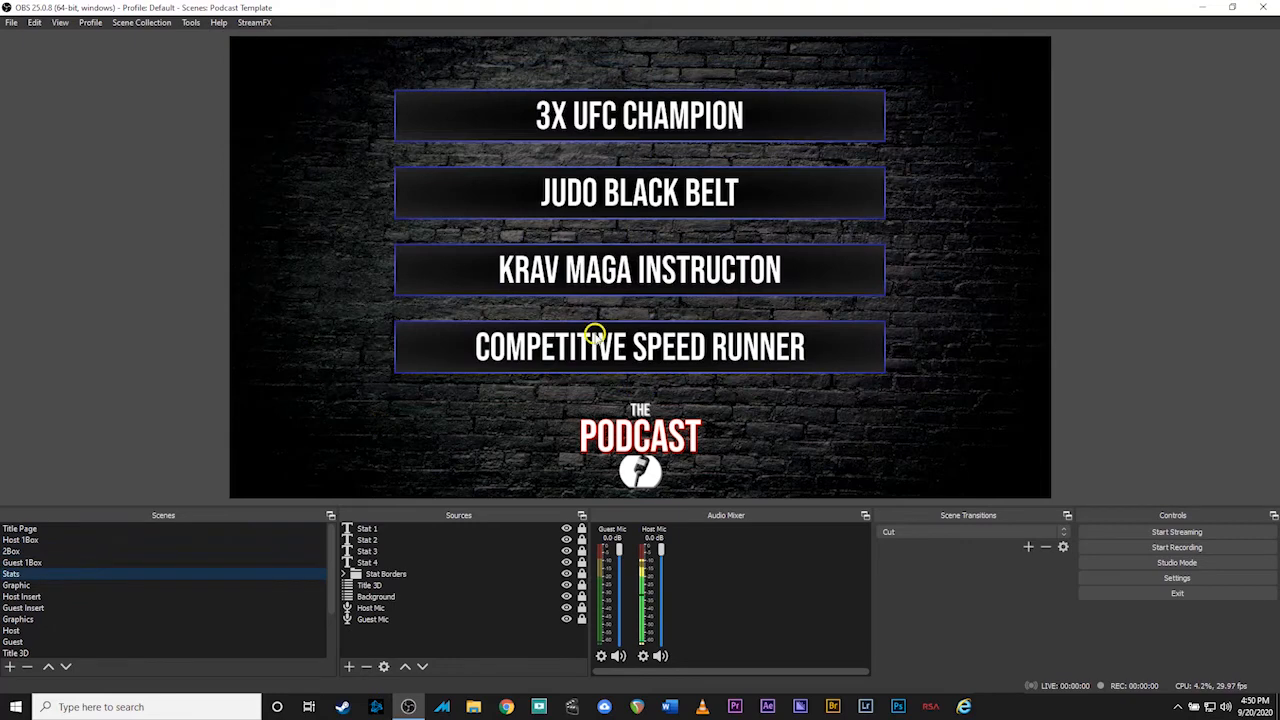
{"action": "left_click", "coordinate": [68, 552]}
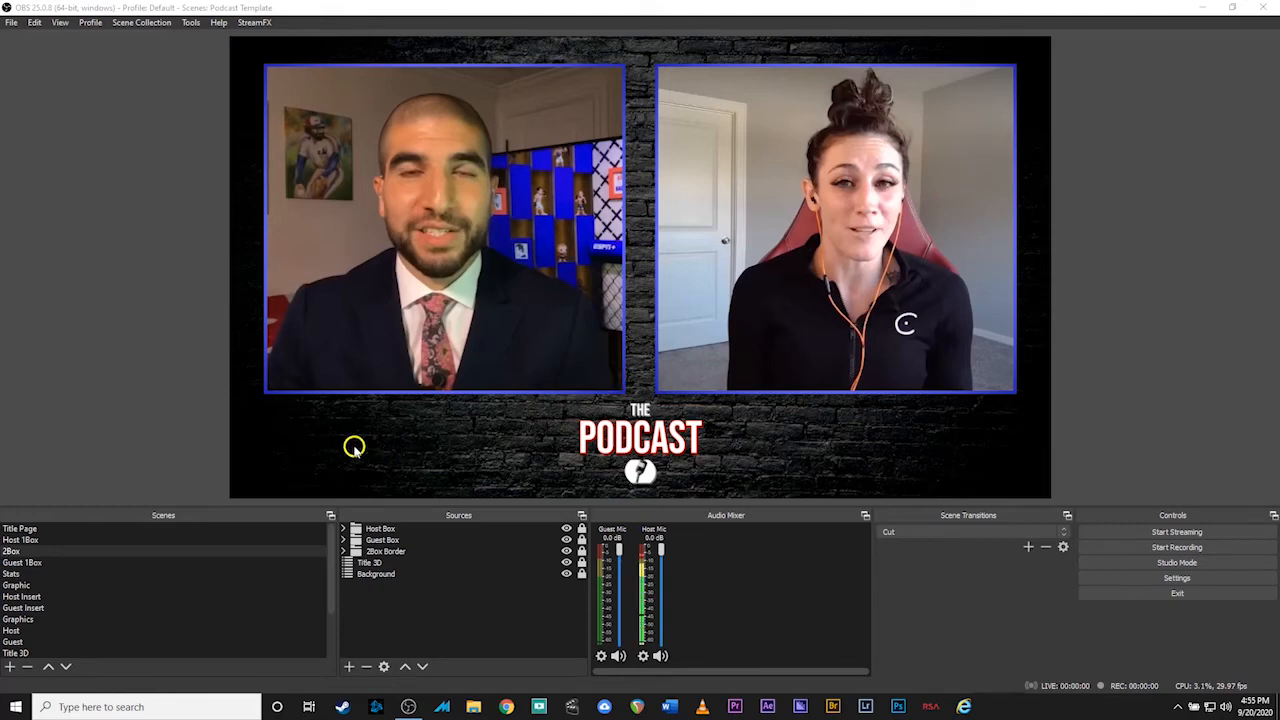
{"action": "scroll", "coordinate": [89, 590], "scroll_direction": "down", "scroll_amount": 2}
{"action": "scroll", "coordinate": [89, 590], "scroll_direction": "down", "scroll_amount": 1}
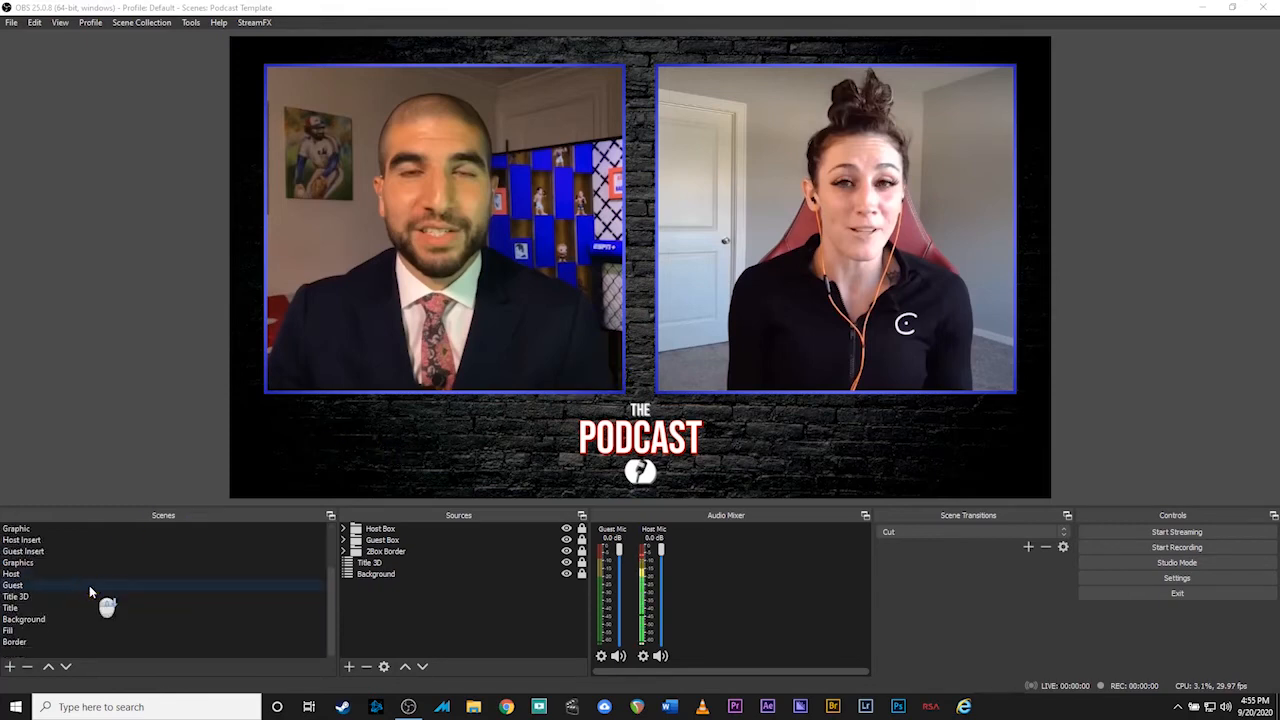
{"action": "left_click", "coordinate": [30, 610]}
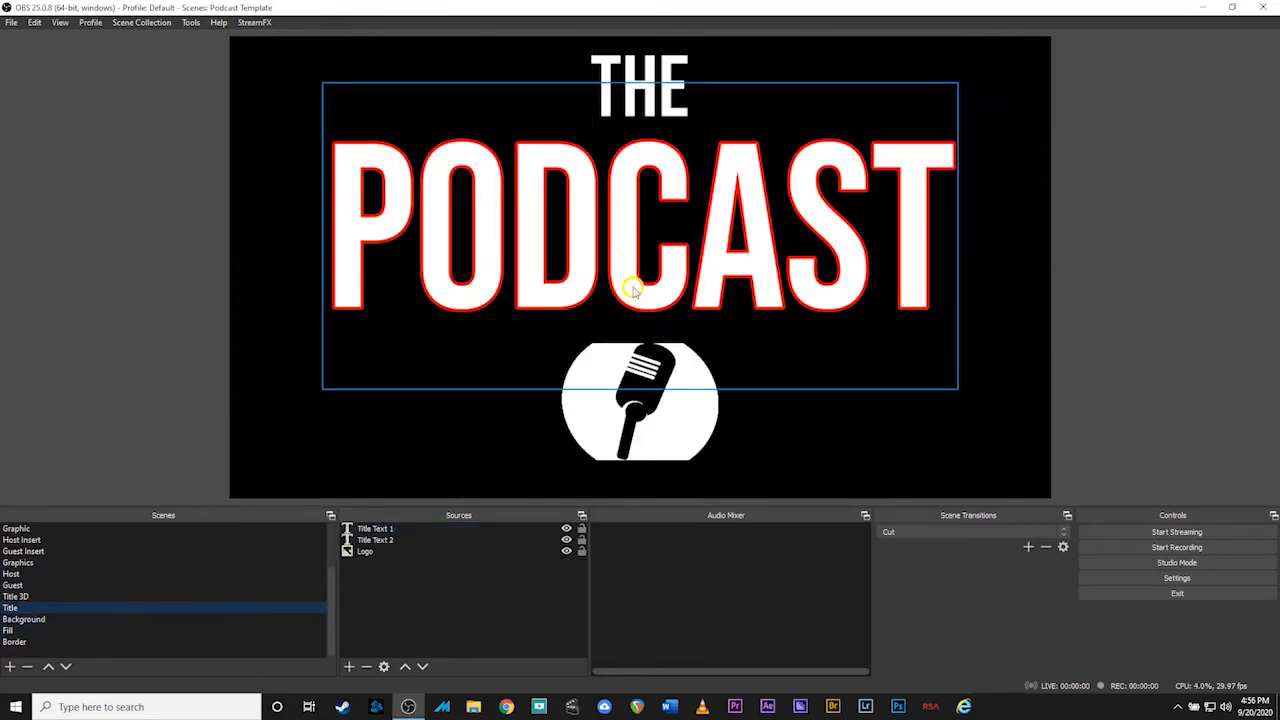
{"action": "left_click", "coordinate": [376, 540]}
Give Title Text 1 a blue outline and change its wording to 'Fight Cast'
{"action": "double_click", "coordinate": [350, 529]}
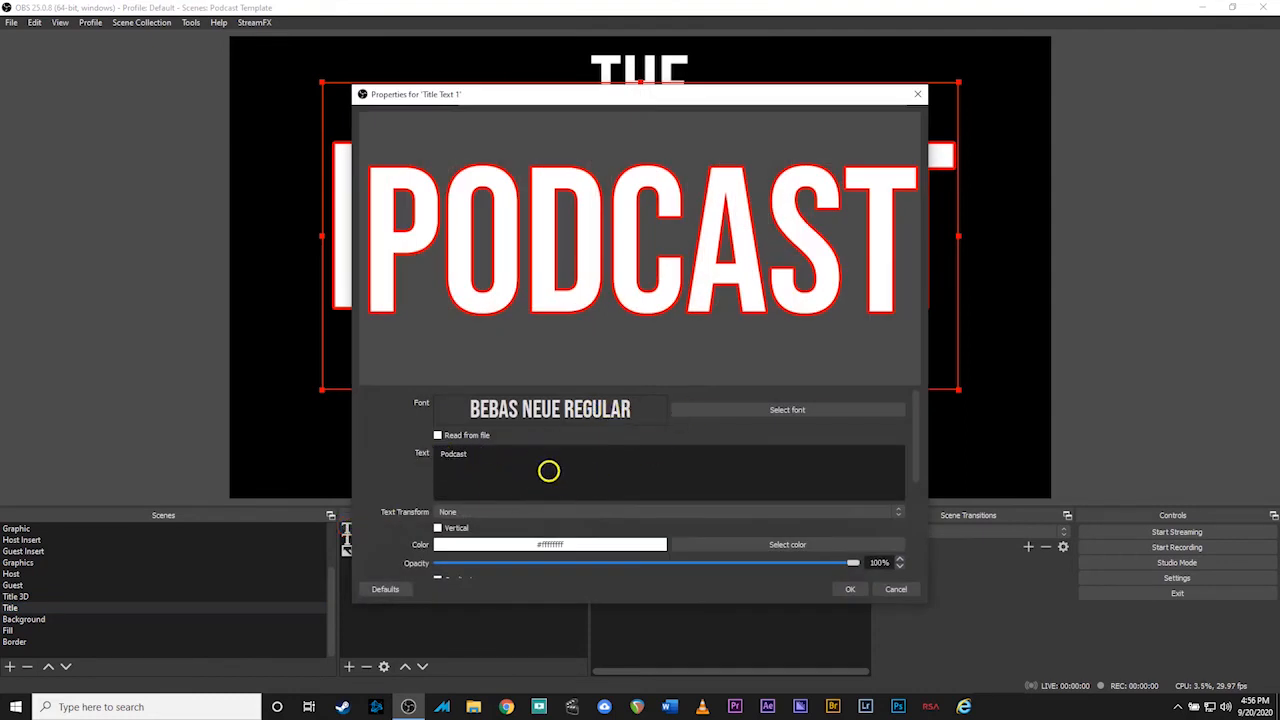
{"action": "scroll", "coordinate": [600, 480], "scroll_direction": "down", "scroll_amount": 1}
{"action": "scroll", "coordinate": [595, 538], "scroll_direction": "down", "scroll_amount": 2}
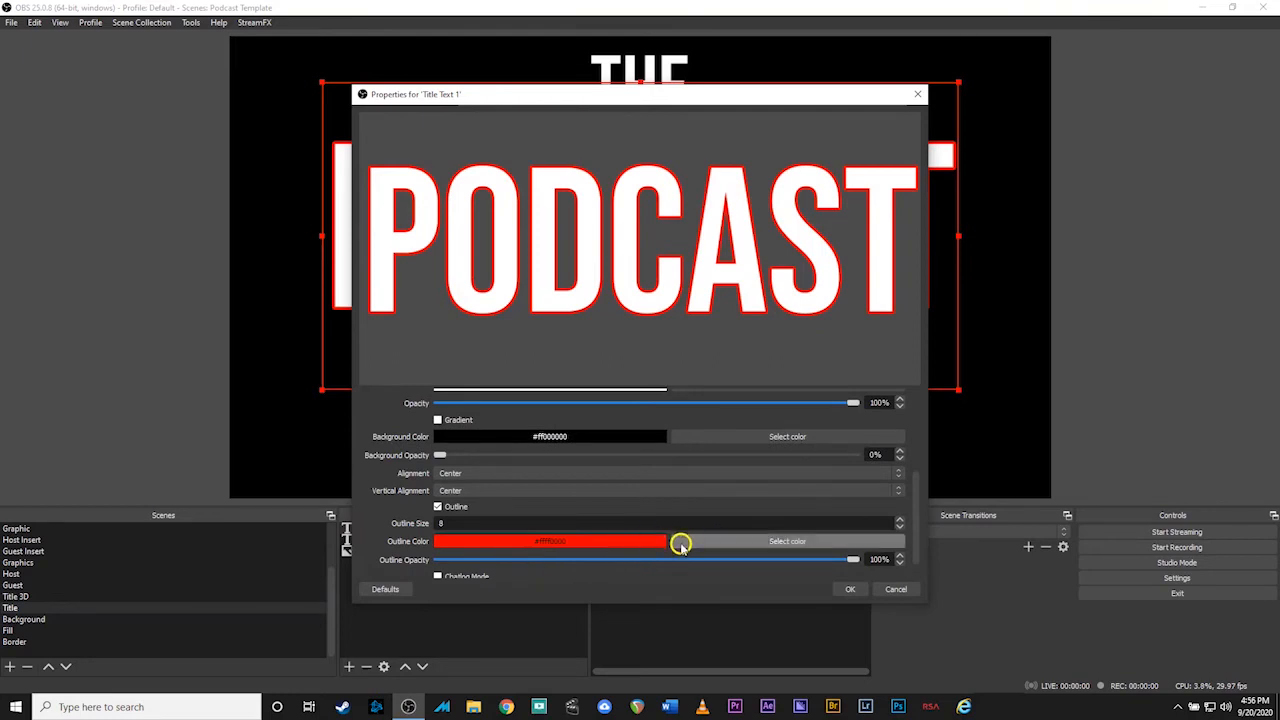
{"action": "left_click", "coordinate": [736, 547]}
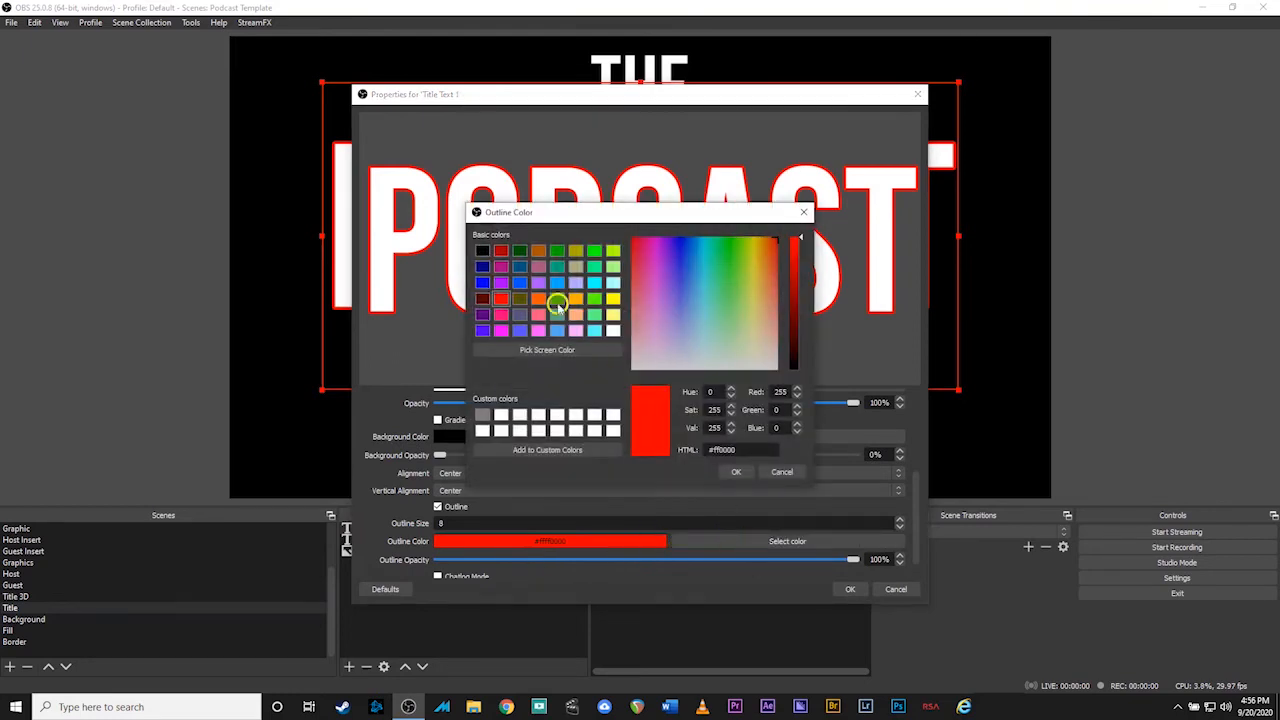
{"action": "left_click", "coordinate": [480, 282]}
{"action": "left_click", "coordinate": [736, 471]}
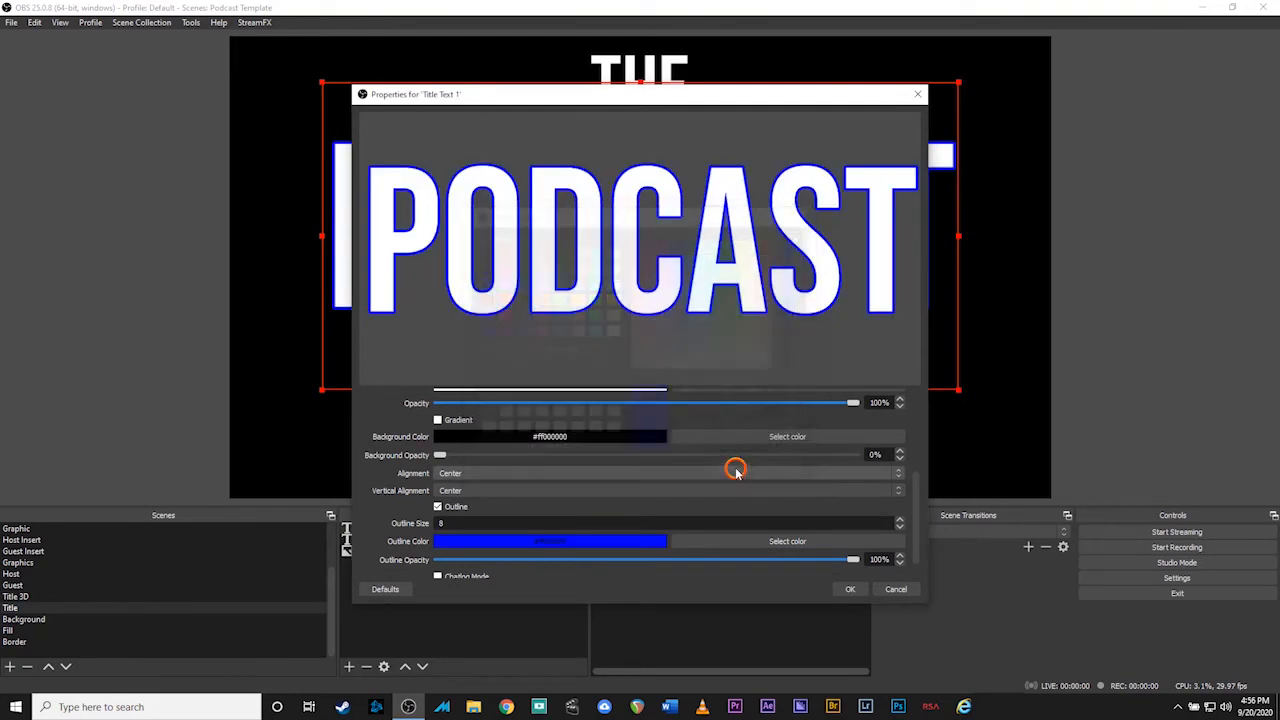
{"action": "scroll", "coordinate": [655, 482], "scroll_direction": "up", "scroll_amount": 5}
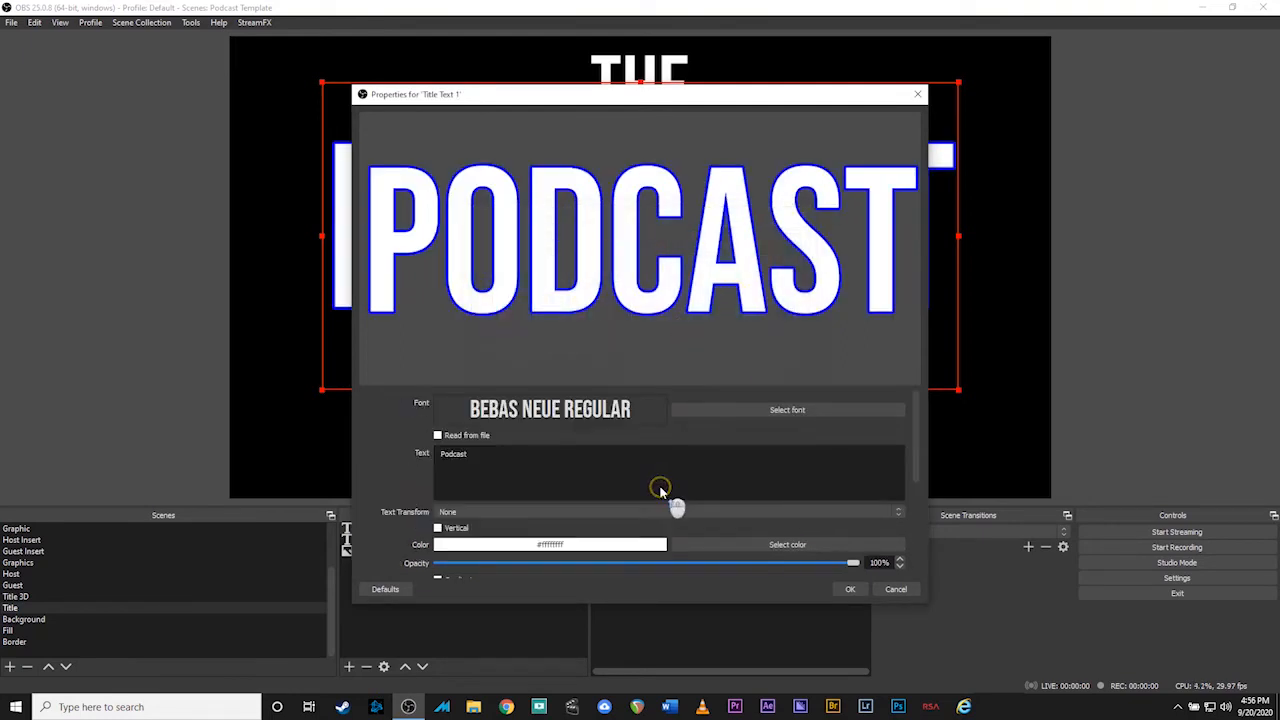
{"action": "left_click_drag", "start_coordinate": [475, 453], "coordinate": [432, 443]}
{"action": "type", "text": "Figh"}
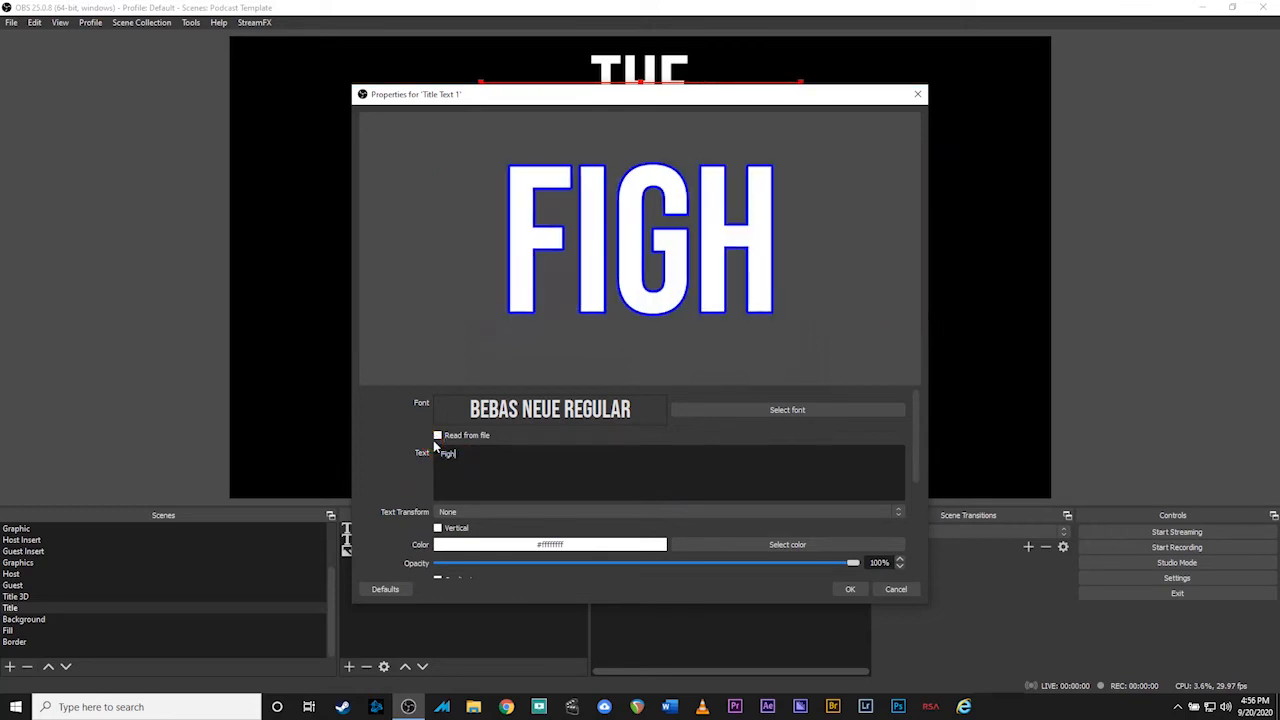
{"action": "type", "text": "t Cast"}
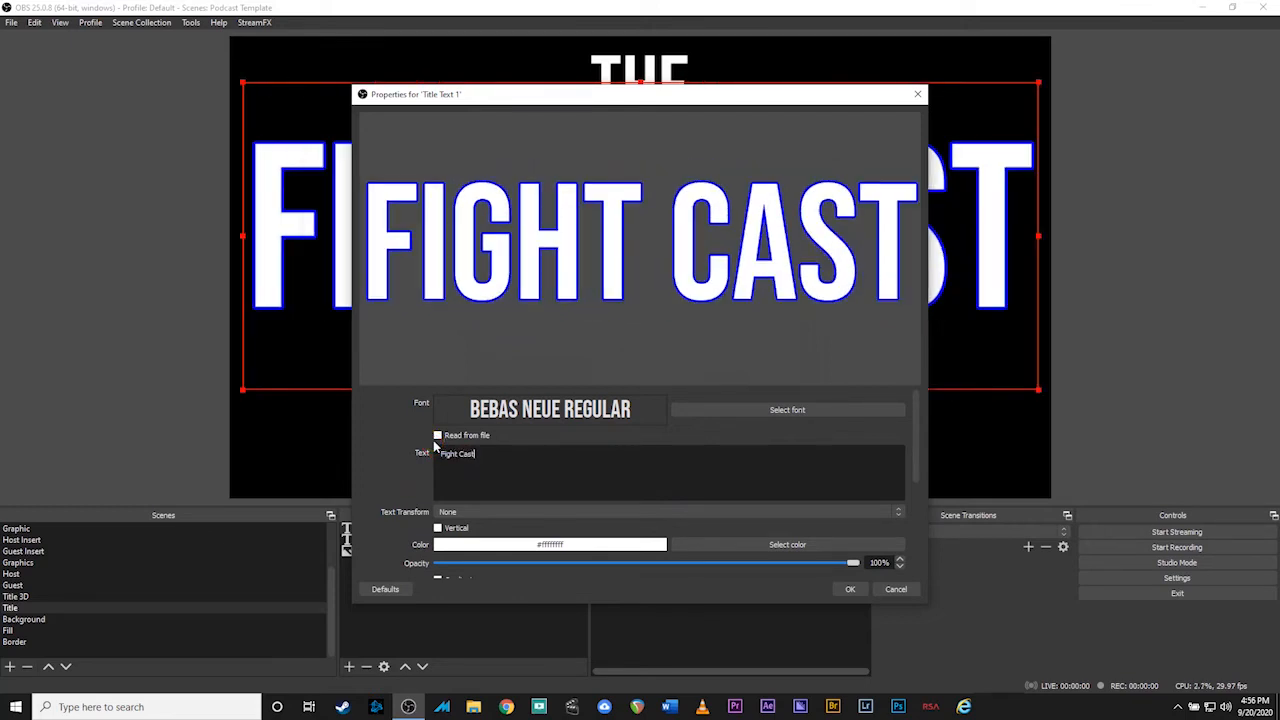
{"action": "left_click", "coordinate": [853, 589]}
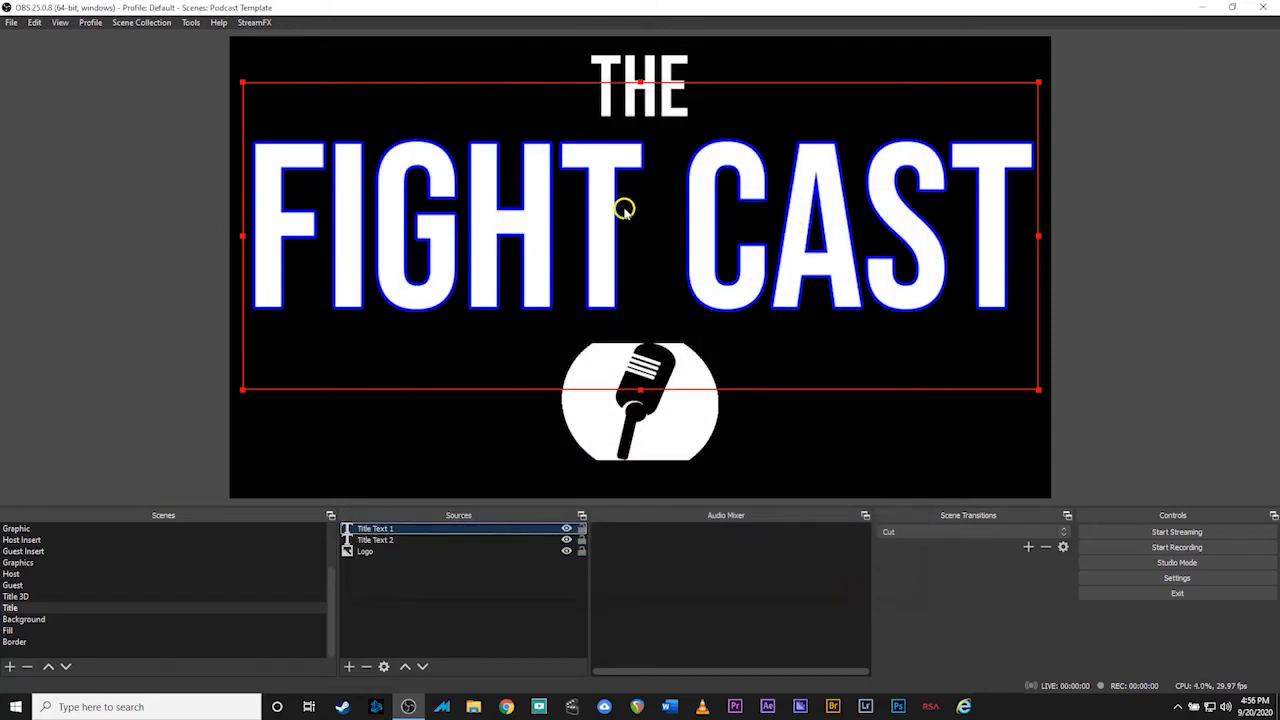
Shrink and reposition the FIGHT CAST title, then enlarge the microphone logo
{"action": "left_click_drag", "start_coordinate": [243, 82], "coordinate": [317, 114]}
{"action": "left_click_drag", "start_coordinate": [602, 207], "coordinate": [572, 189]}
{"action": "left_click", "coordinate": [667, 410]}
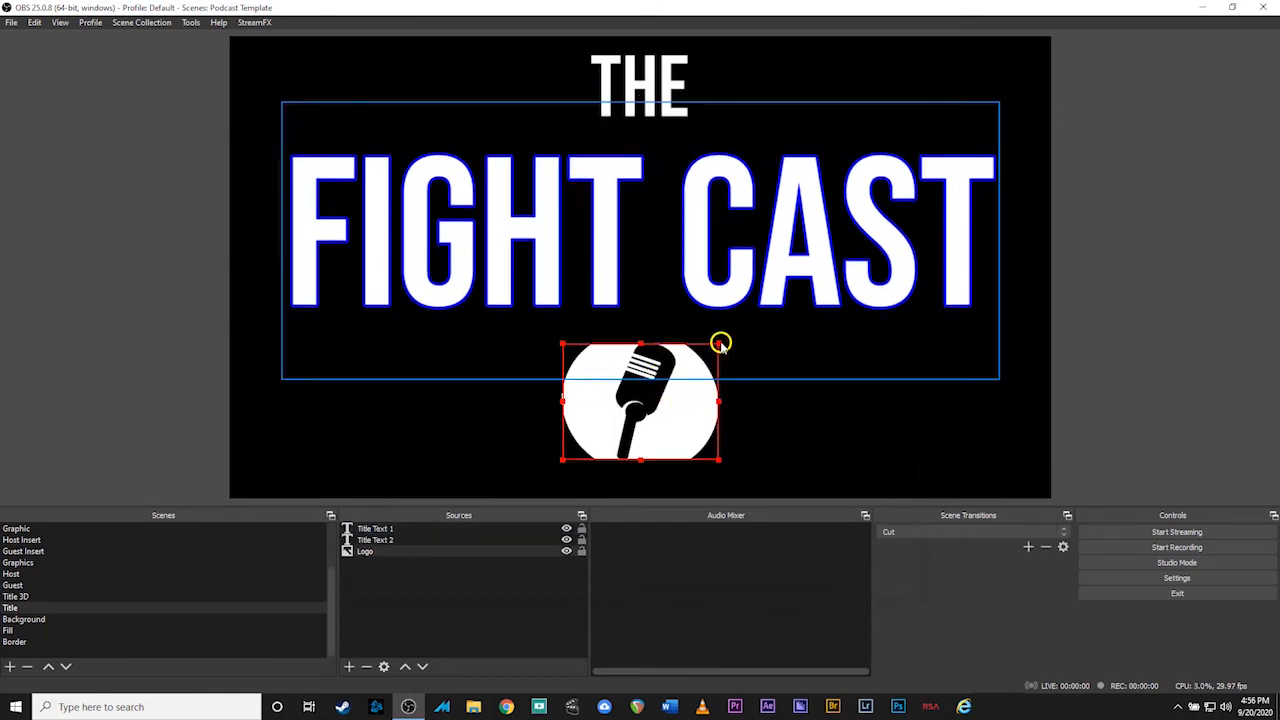
{"action": "left_click_drag", "start_coordinate": [719, 346], "coordinate": [692, 354]}
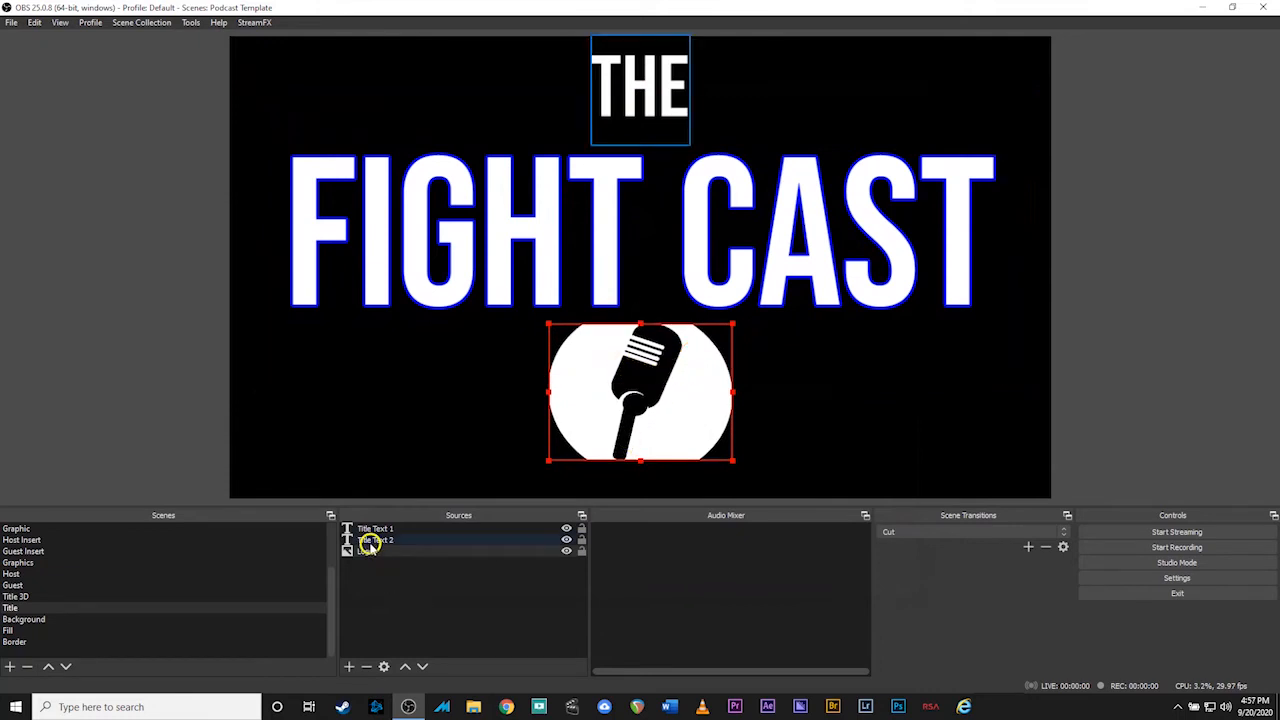
Replace the Logo image with MMA clip art.png from the Podcast Demo folder
{"action": "double_click", "coordinate": [360, 551]}
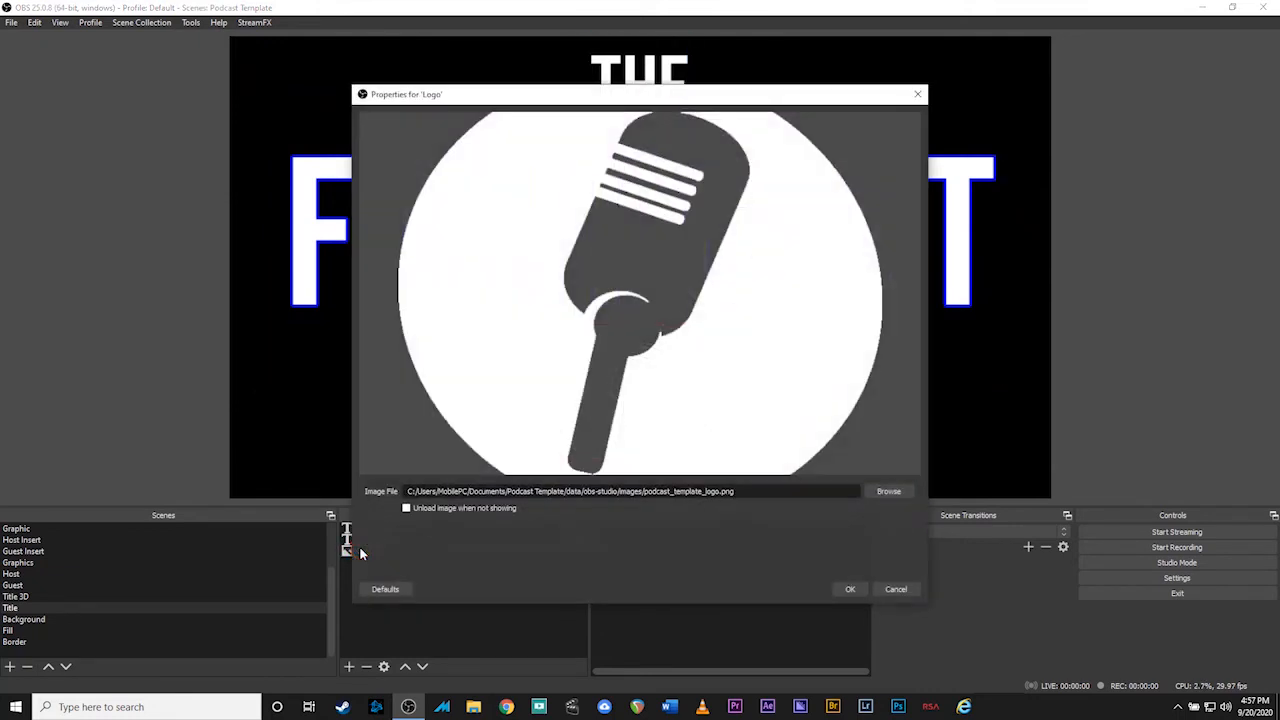
{"action": "left_click", "coordinate": [886, 491]}
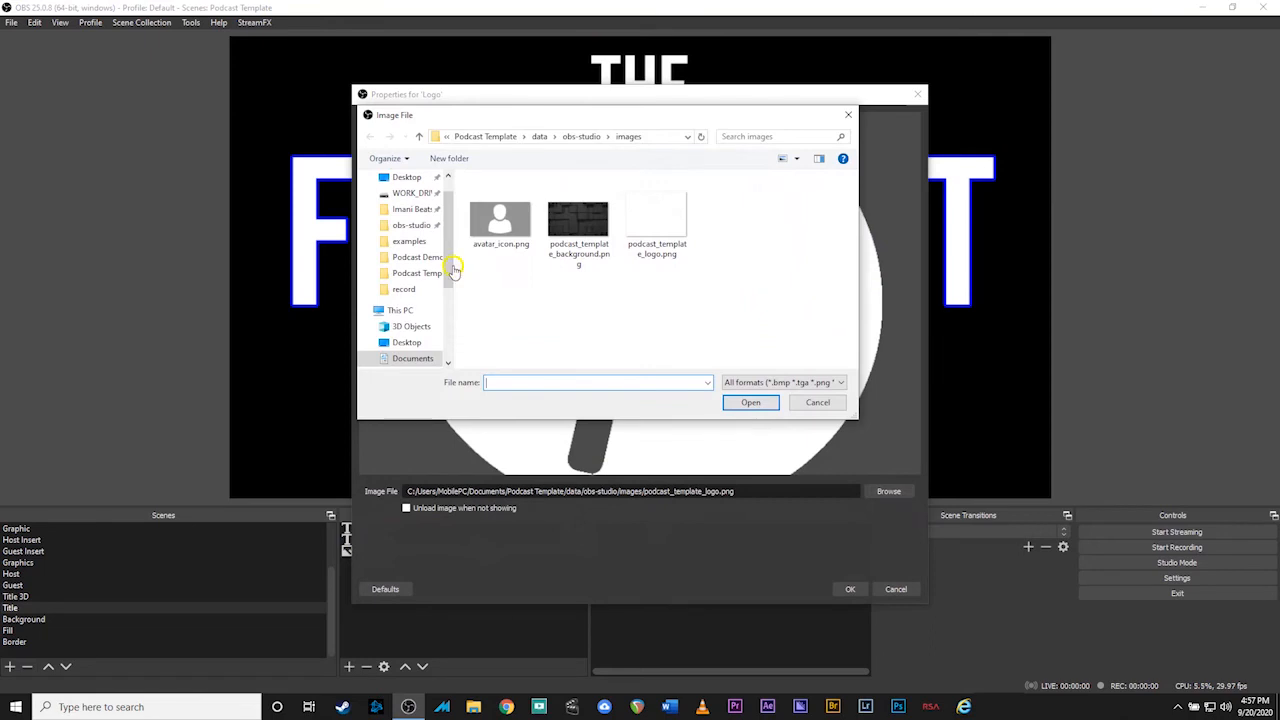
{"action": "left_click", "coordinate": [401, 259]}
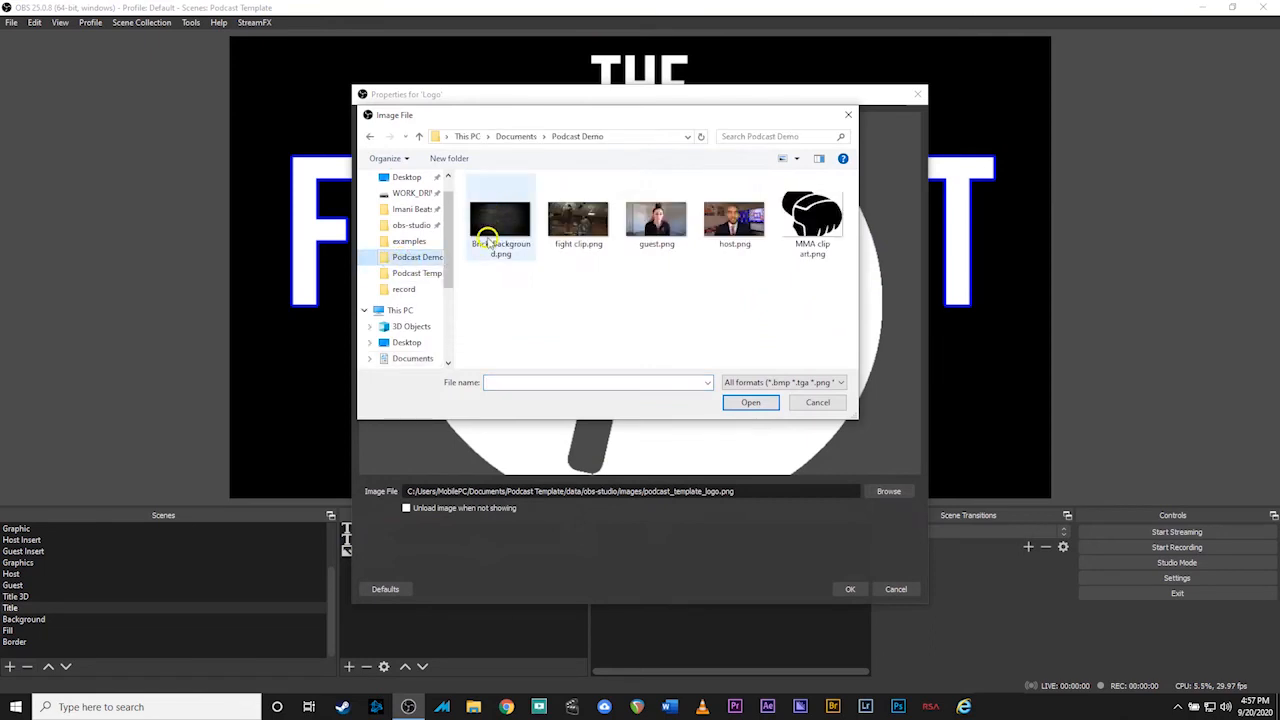
{"action": "left_click", "coordinate": [812, 215]}
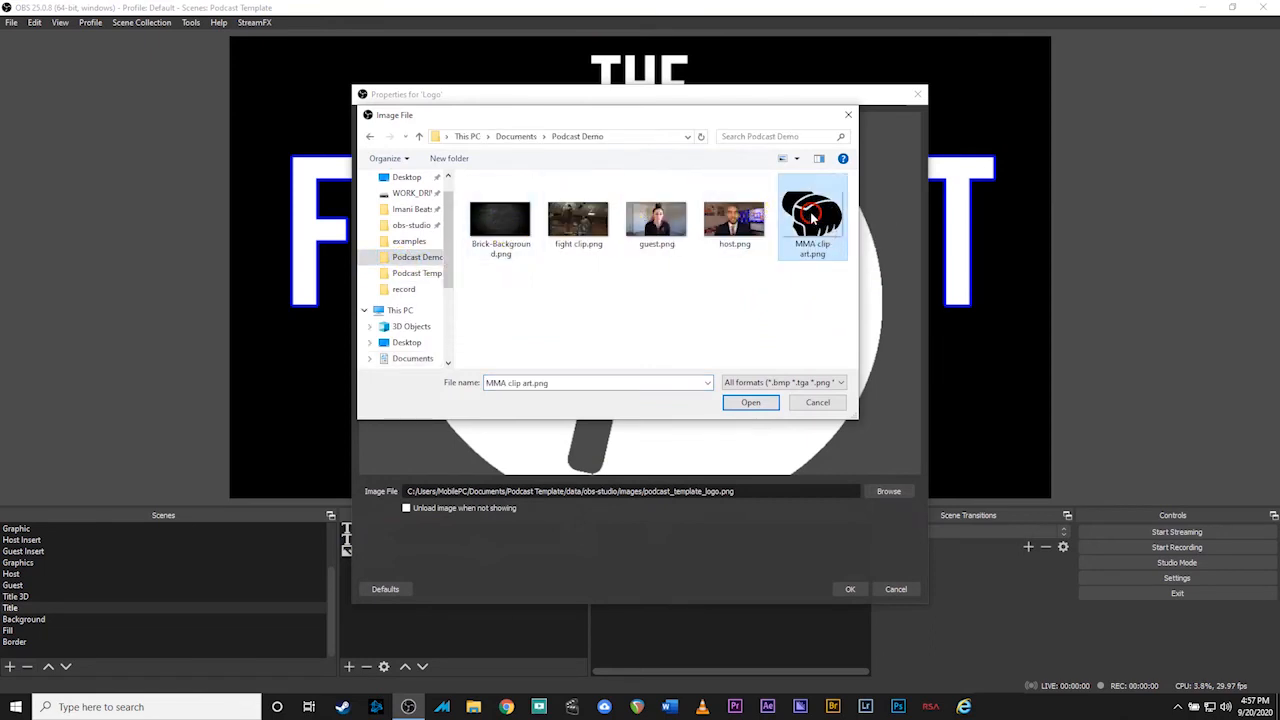
{"action": "left_click", "coordinate": [755, 403]}
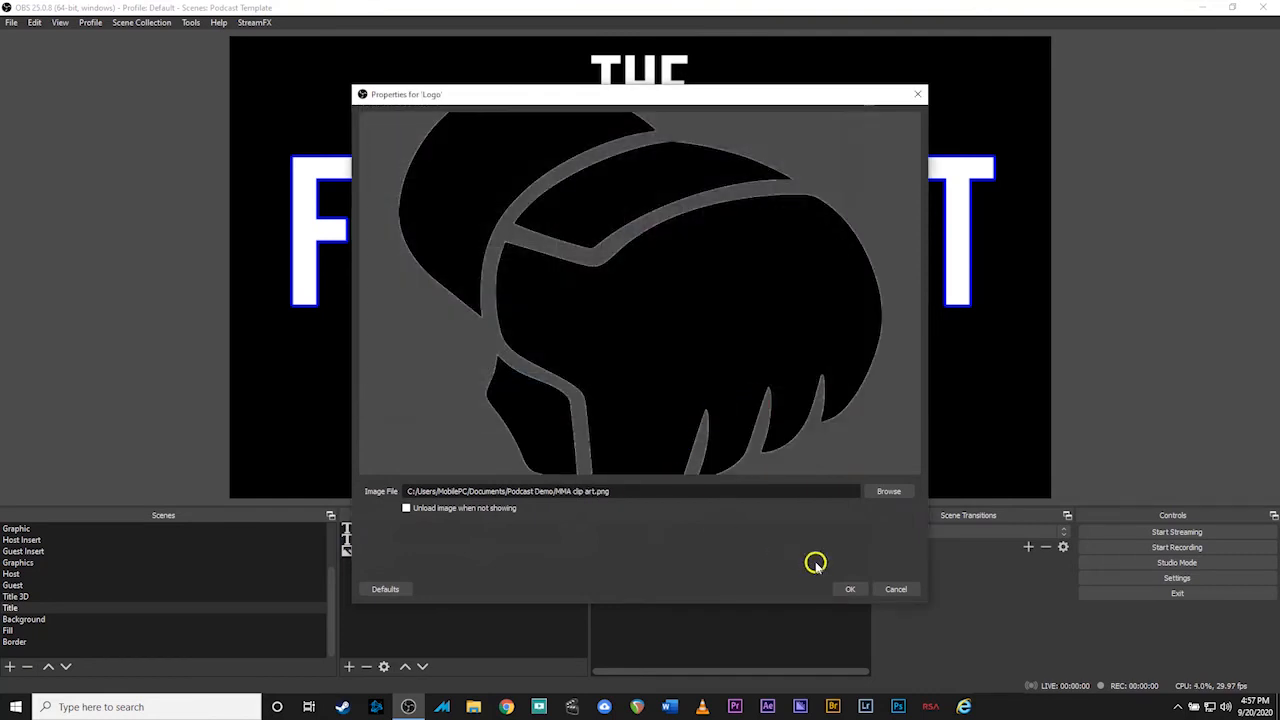
{"action": "left_click", "coordinate": [848, 590]}
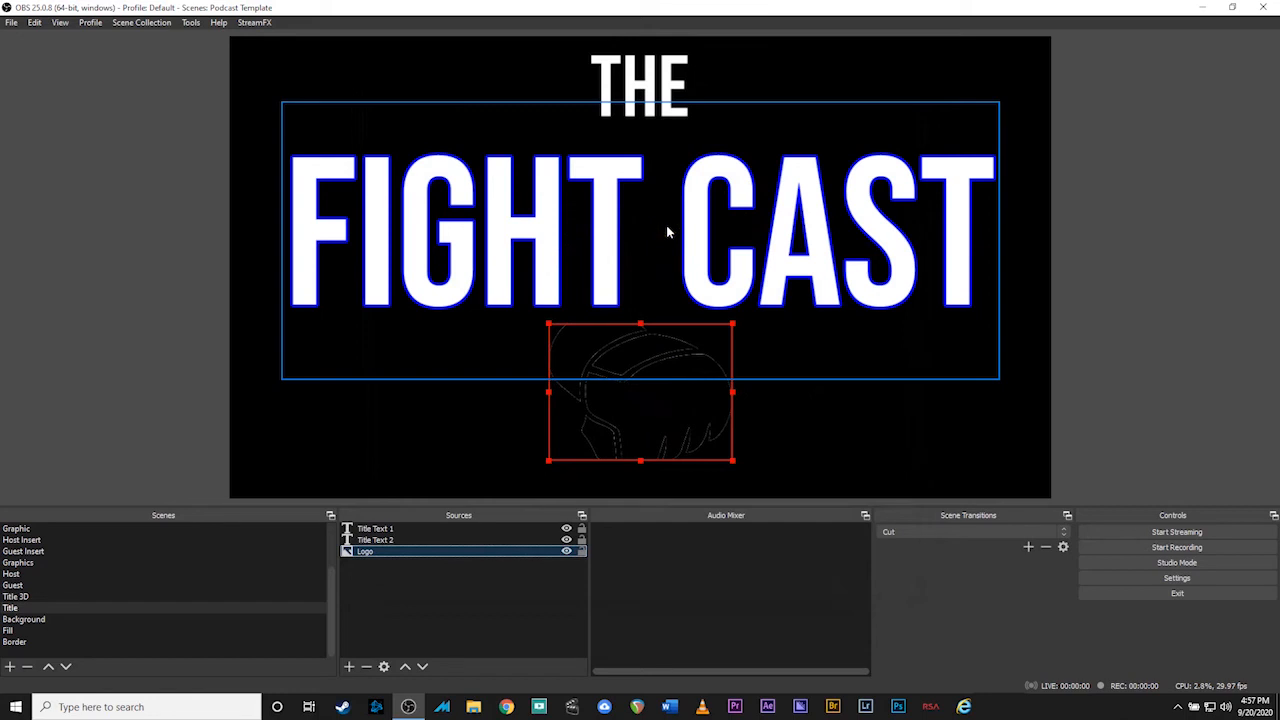
Bring up the Title Page scene
{"action": "scroll", "coordinate": [193, 610], "scroll_direction": "up", "scroll_amount": 2}
{"action": "scroll", "coordinate": [193, 610], "scroll_direction": "up", "scroll_amount": 1}
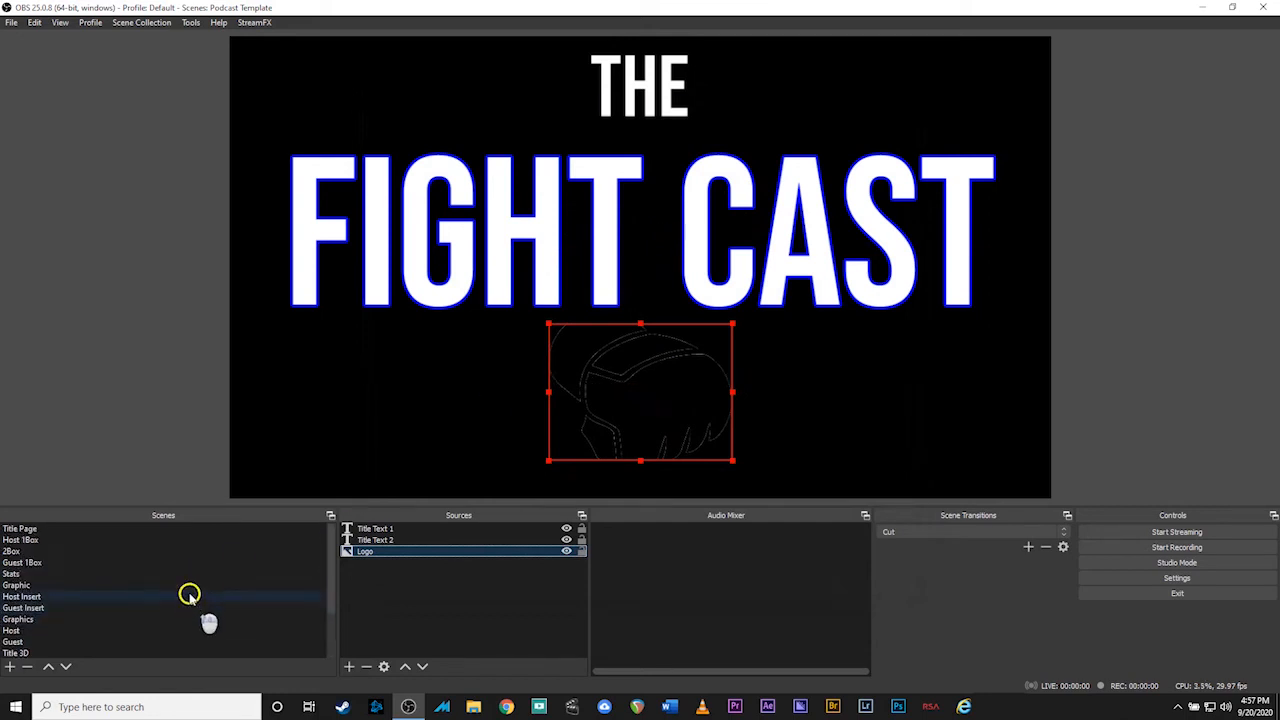
{"action": "left_click", "coordinate": [119, 530]}
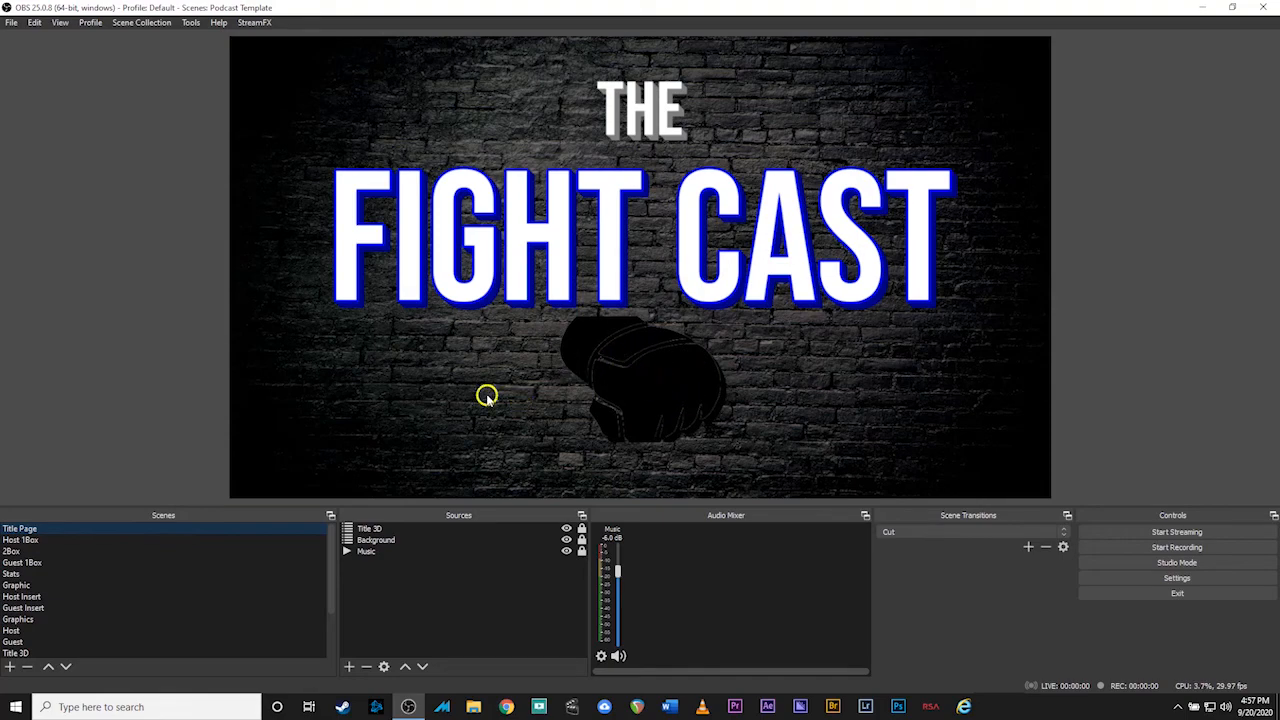
Step through Host 1Box, 2Box, Guest 1Box and finally the Stats scene
{"action": "left_click", "coordinate": [38, 541]}
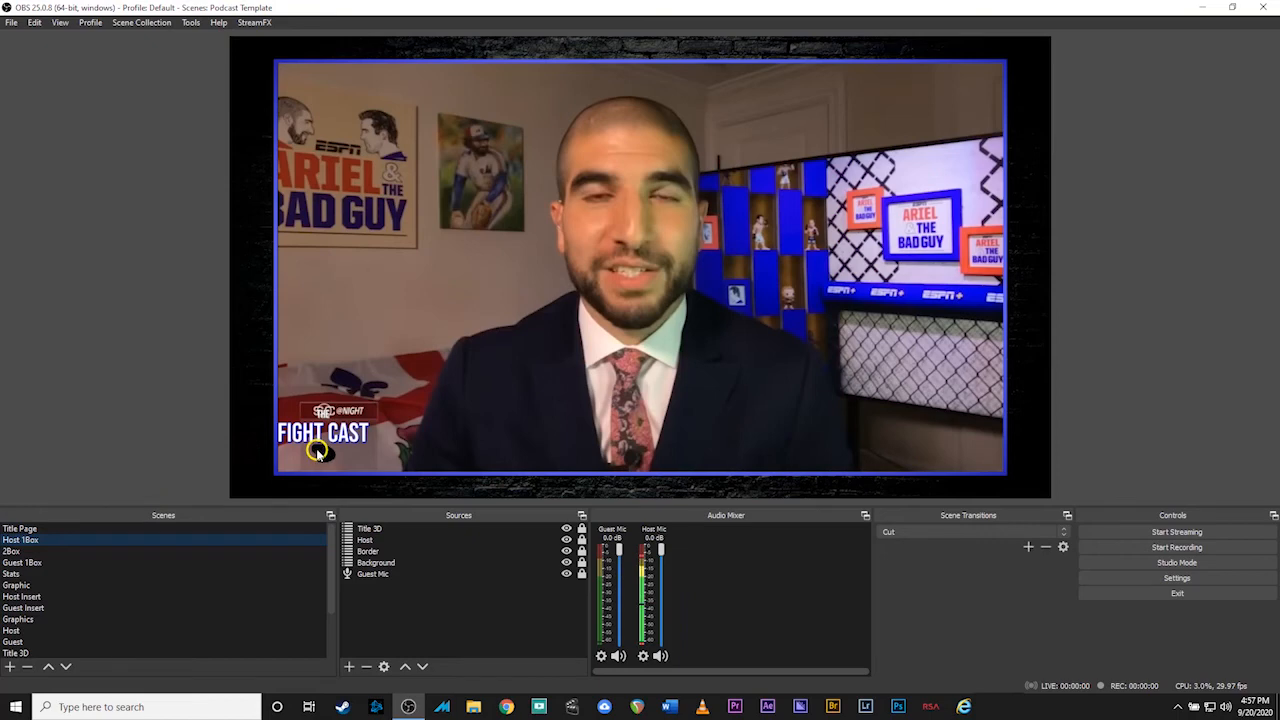
{"action": "left_click", "coordinate": [60, 551]}
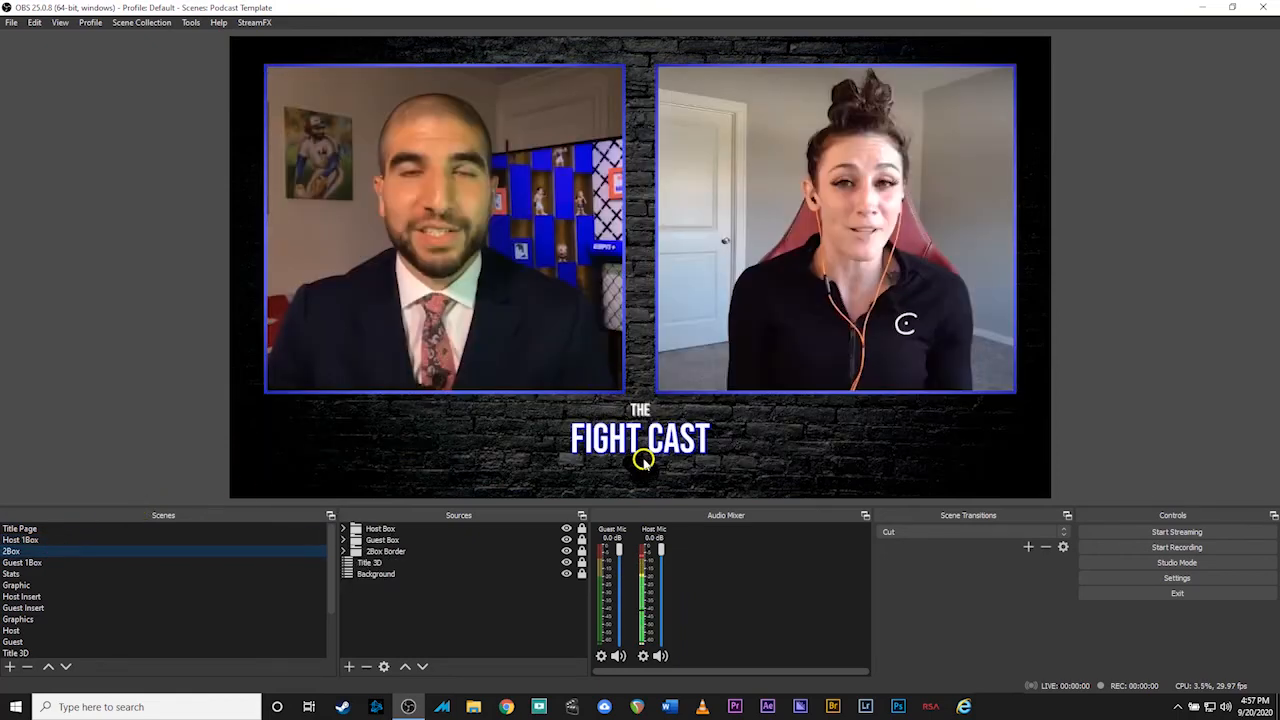
{"action": "left_click", "coordinate": [58, 562]}
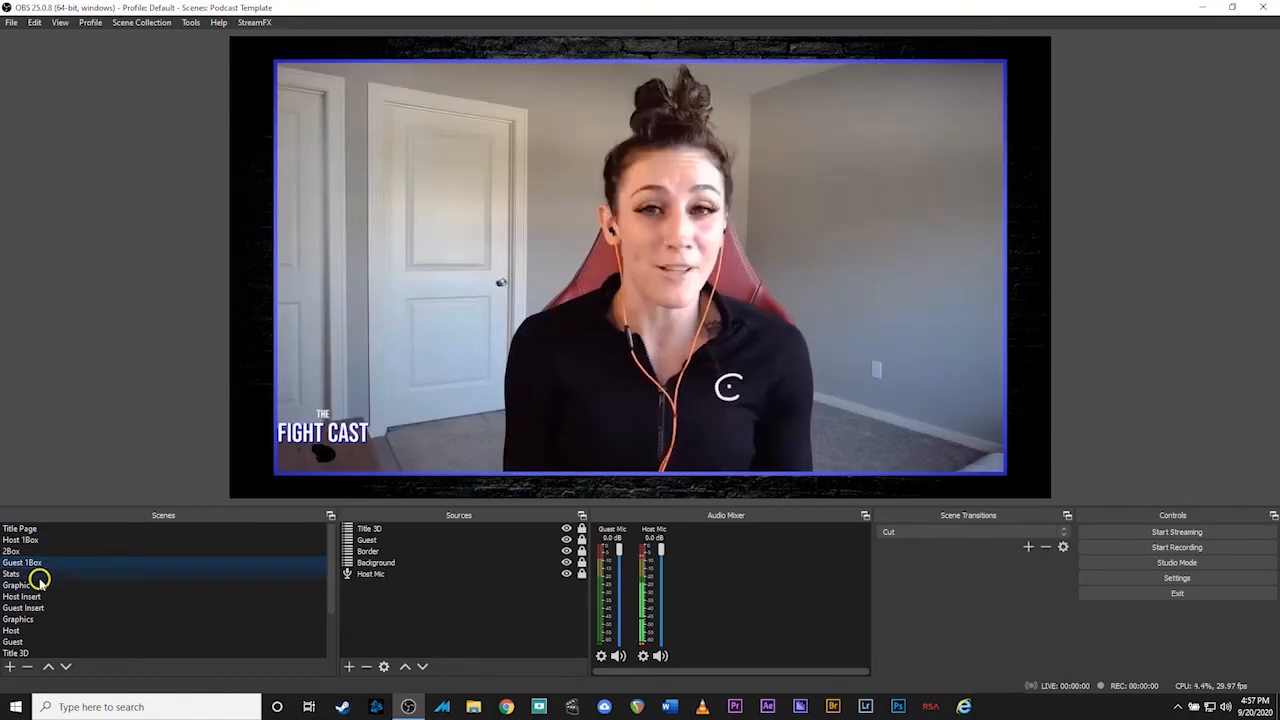
{"action": "left_click", "coordinate": [39, 575]}
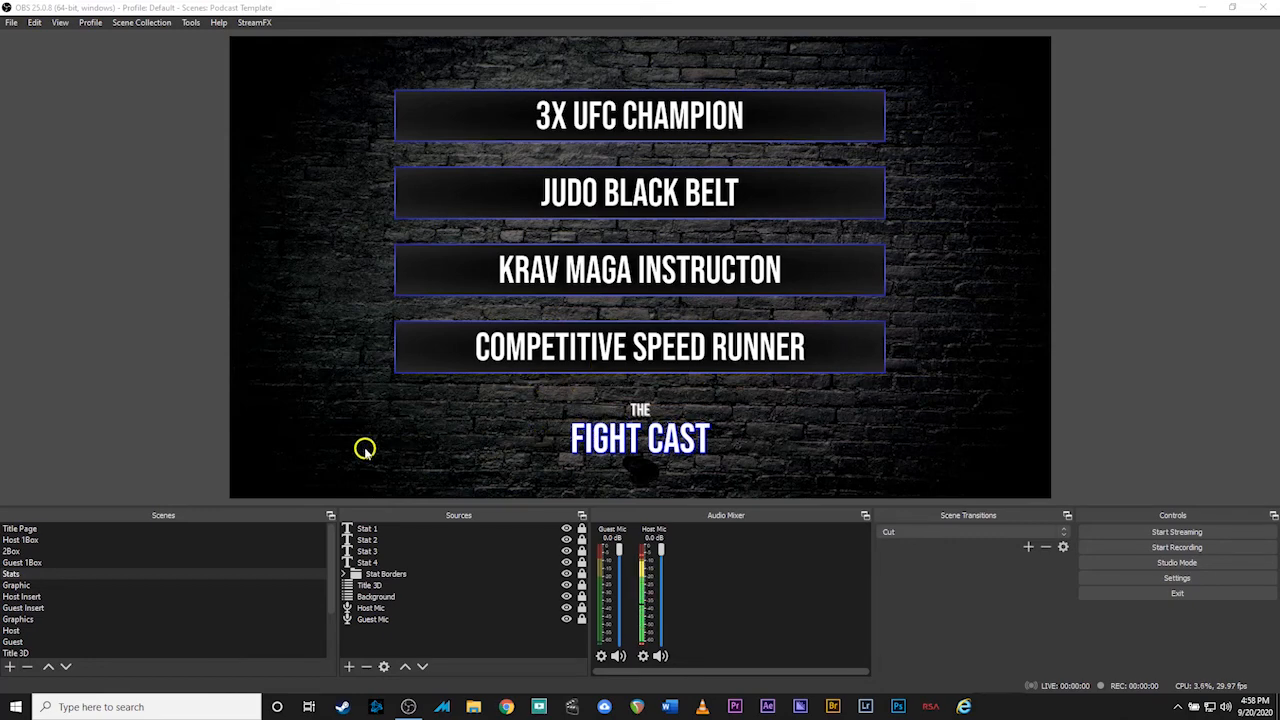
{"action": "left_click", "coordinate": [128, 575]}
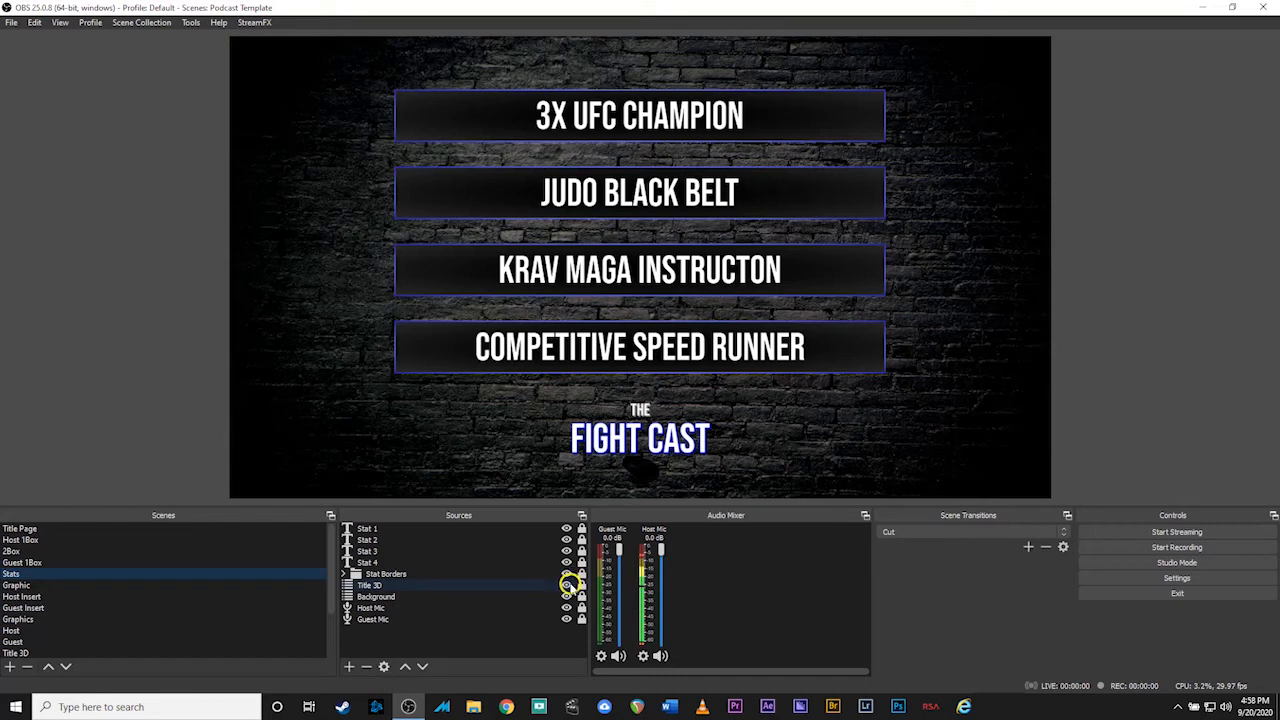
Move the FIGHT CAST title slightly up in the Stats scene
{"action": "left_click", "coordinate": [566, 585]}
{"action": "left_click", "coordinate": [566, 585]}
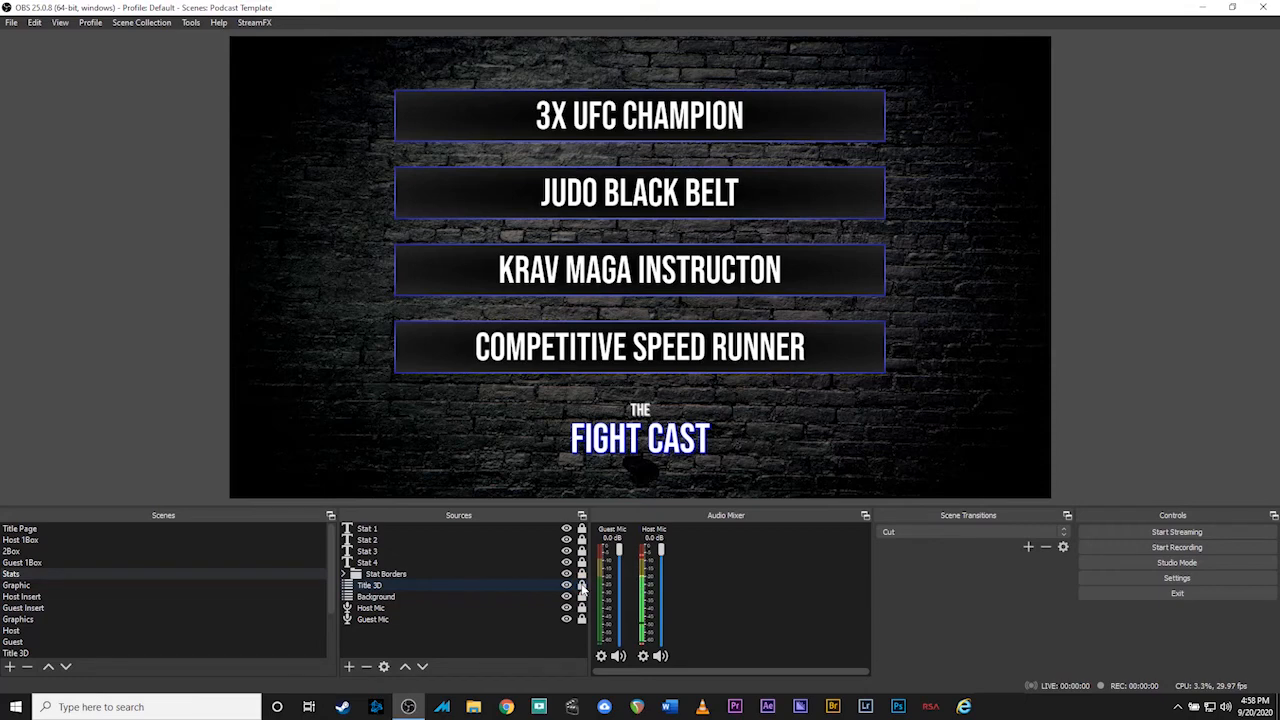
{"action": "left_click", "coordinate": [627, 440]}
{"action": "mouse_move", "coordinate": [627, 440]}
{"action": "left_mouse_down"}
{"action": "mouse_move", "coordinate": [605, 432]}
{"action": "mouse_move", "coordinate": [639, 443]}
{"action": "mouse_move", "coordinate": [602, 428]}
{"action": "mouse_move", "coordinate": [640, 440]}
{"action": "mouse_move", "coordinate": [627, 430]}
{"action": "left_mouse_up"}
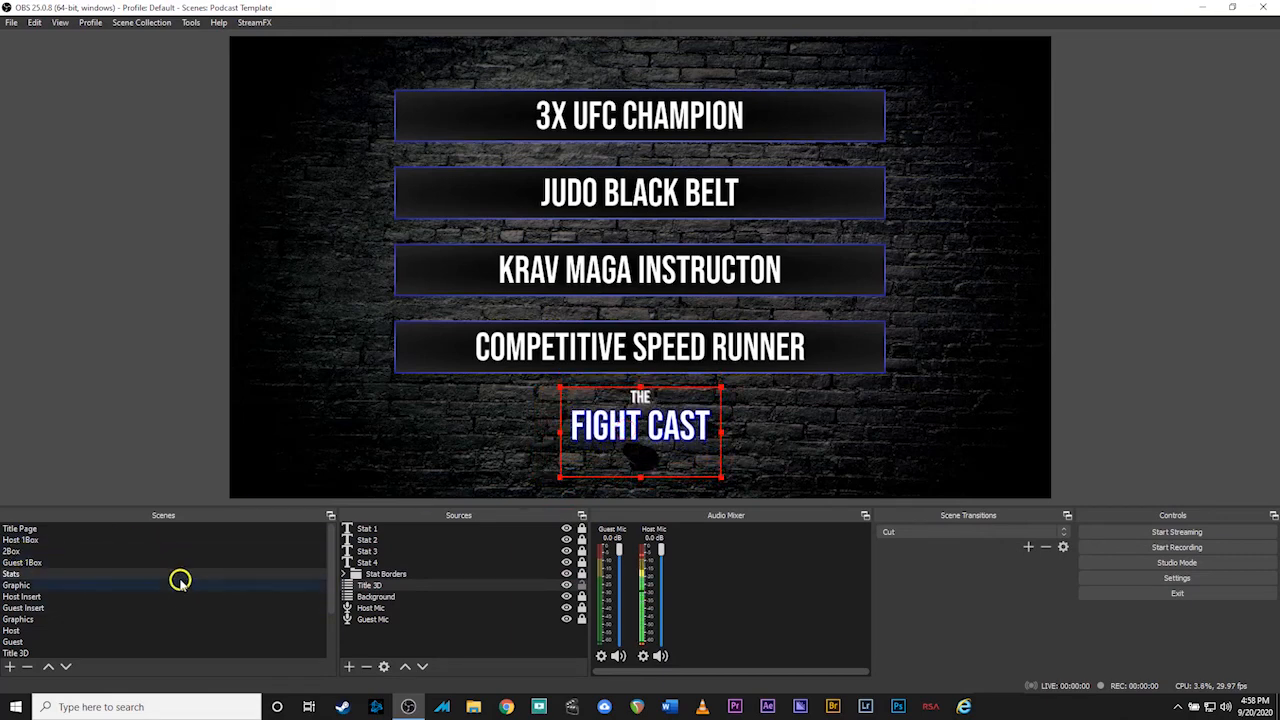
Unlock Title 3D in Host 1Box, nudge it right and up, then return to Title Page
{"action": "left_click", "coordinate": [31, 540]}
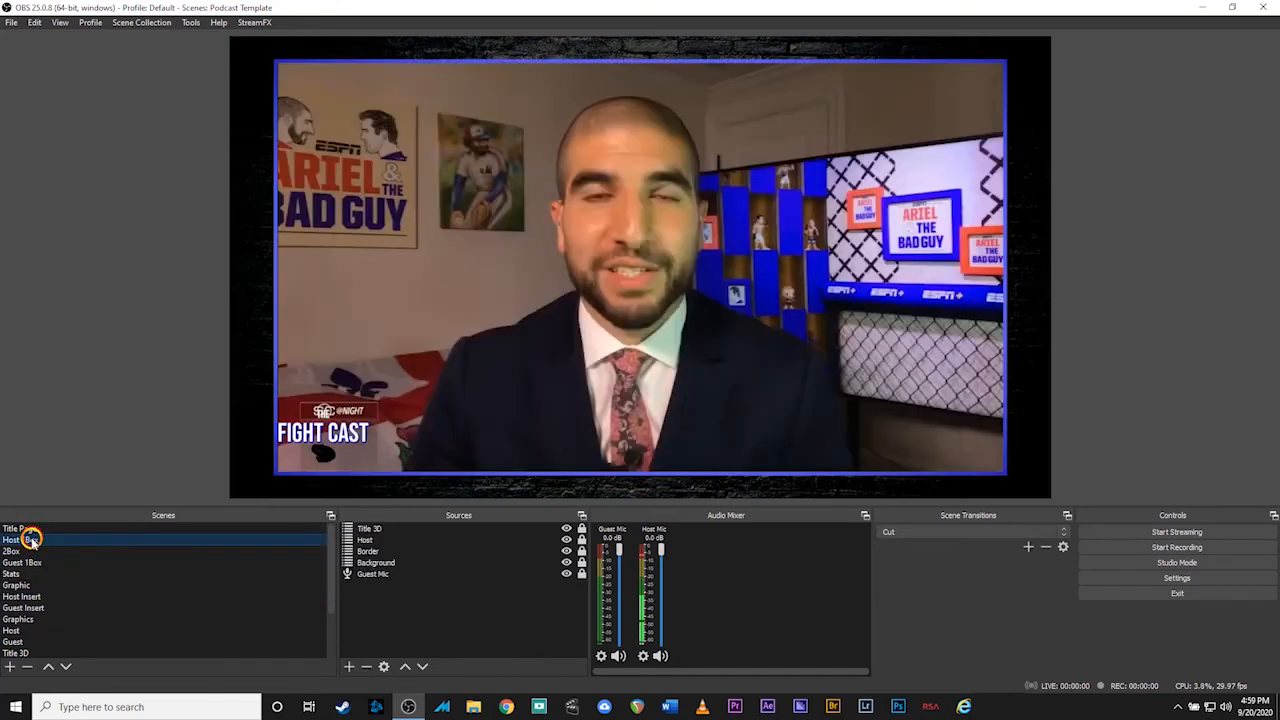
{"action": "left_click", "coordinate": [376, 529]}
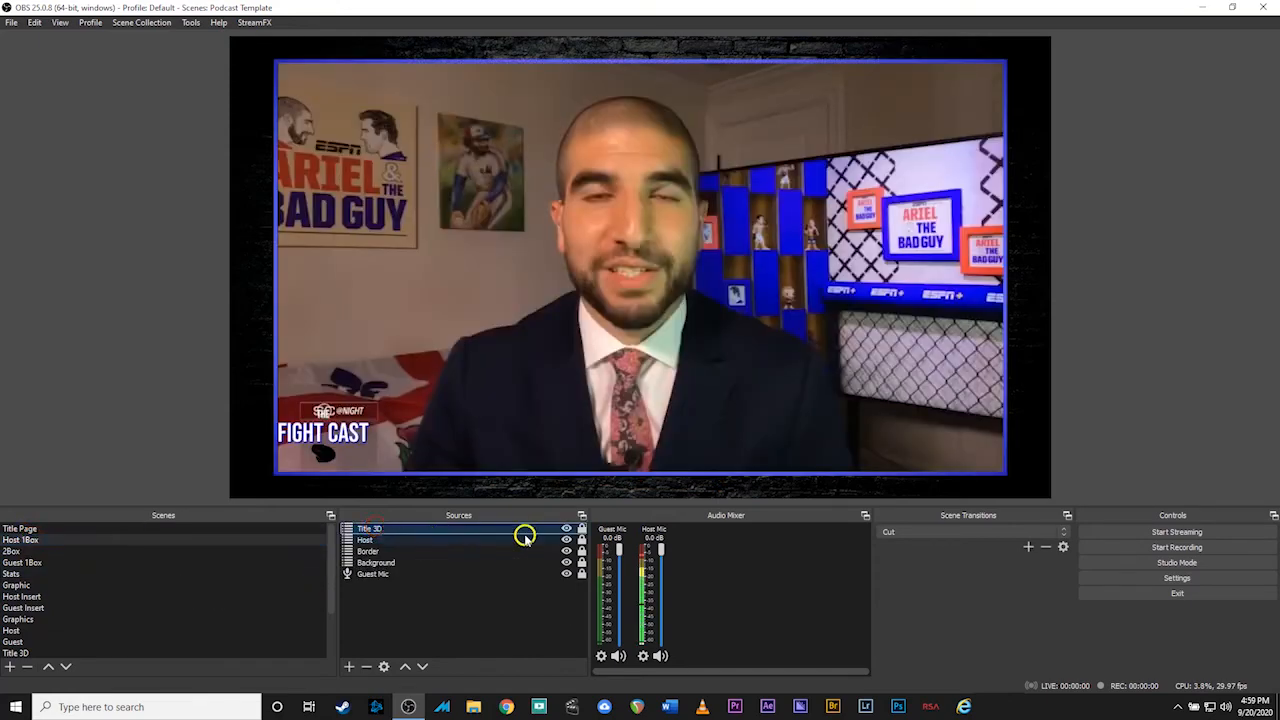
{"action": "left_click", "coordinate": [582, 529]}
{"action": "mouse_move", "coordinate": [327, 446]}
{"action": "left_mouse_down"}
{"action": "mouse_move", "coordinate": [335, 456]}
{"action": "mouse_move", "coordinate": [335, 443]}
{"action": "left_mouse_up"}
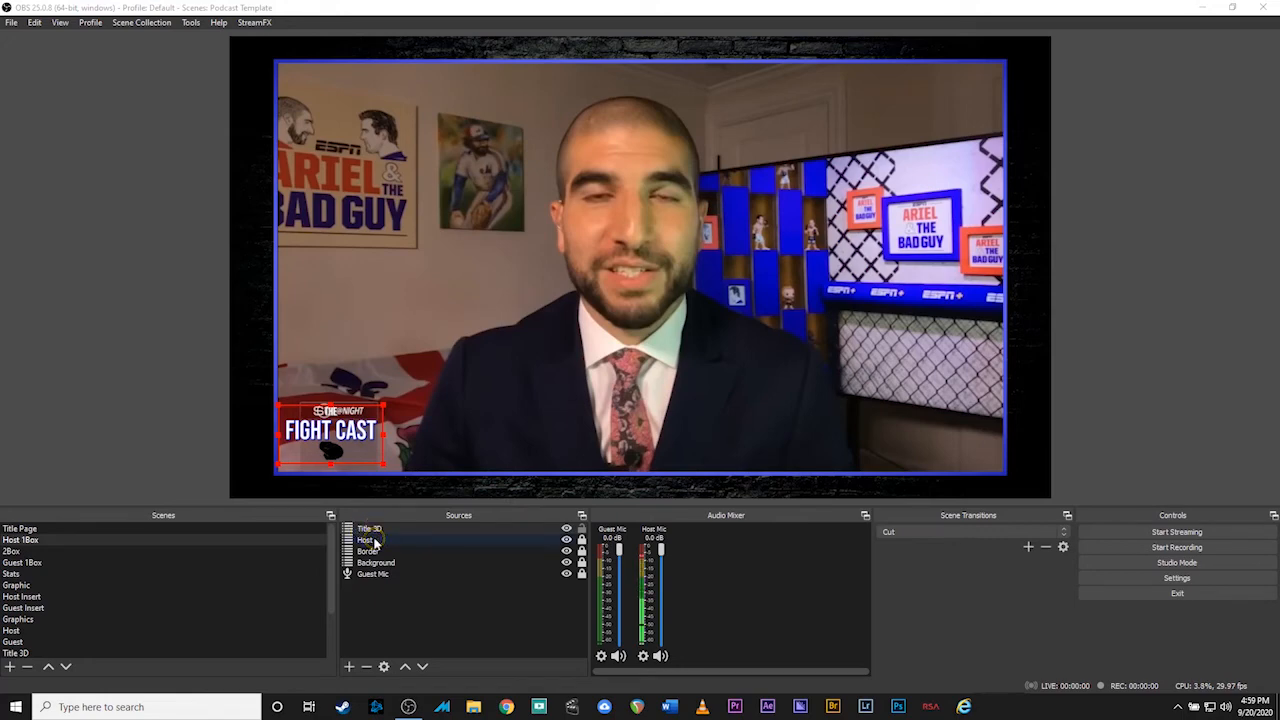
{"action": "left_click", "coordinate": [89, 529]}
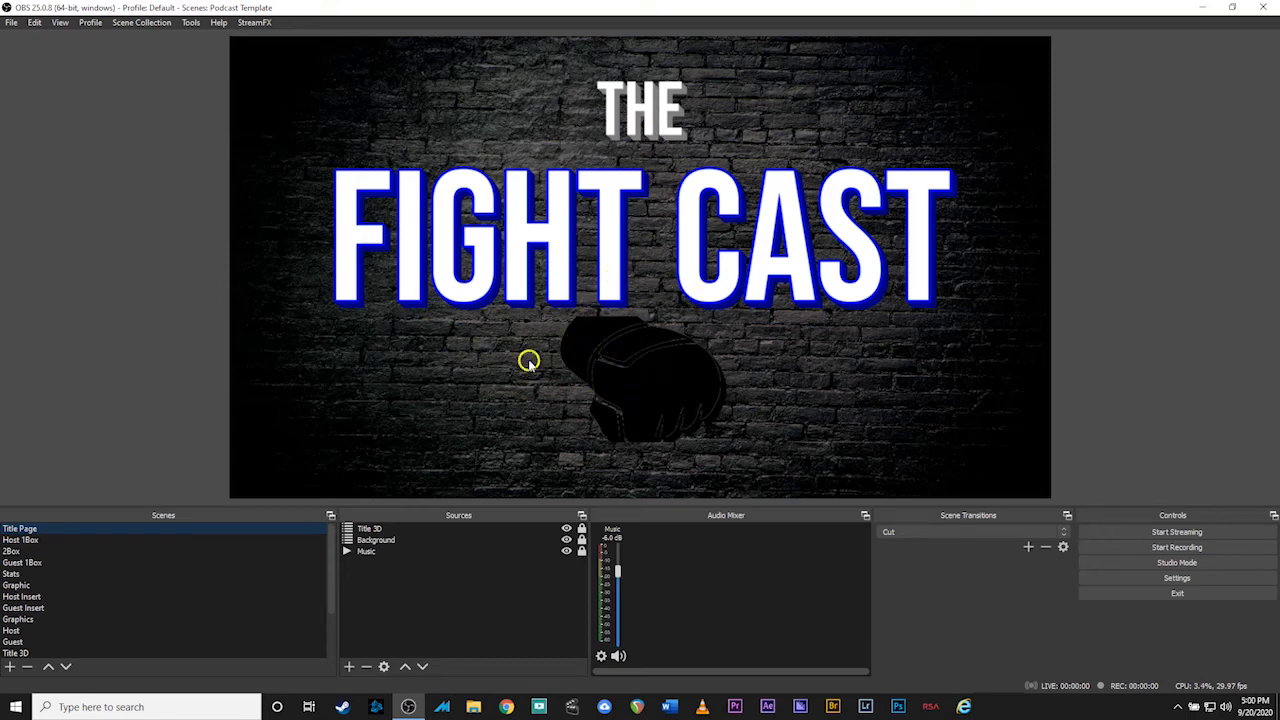
Open the Title 3D scene after a look at the Title scene
{"action": "scroll", "coordinate": [205, 601], "scroll_direction": "down", "scroll_amount": 2}
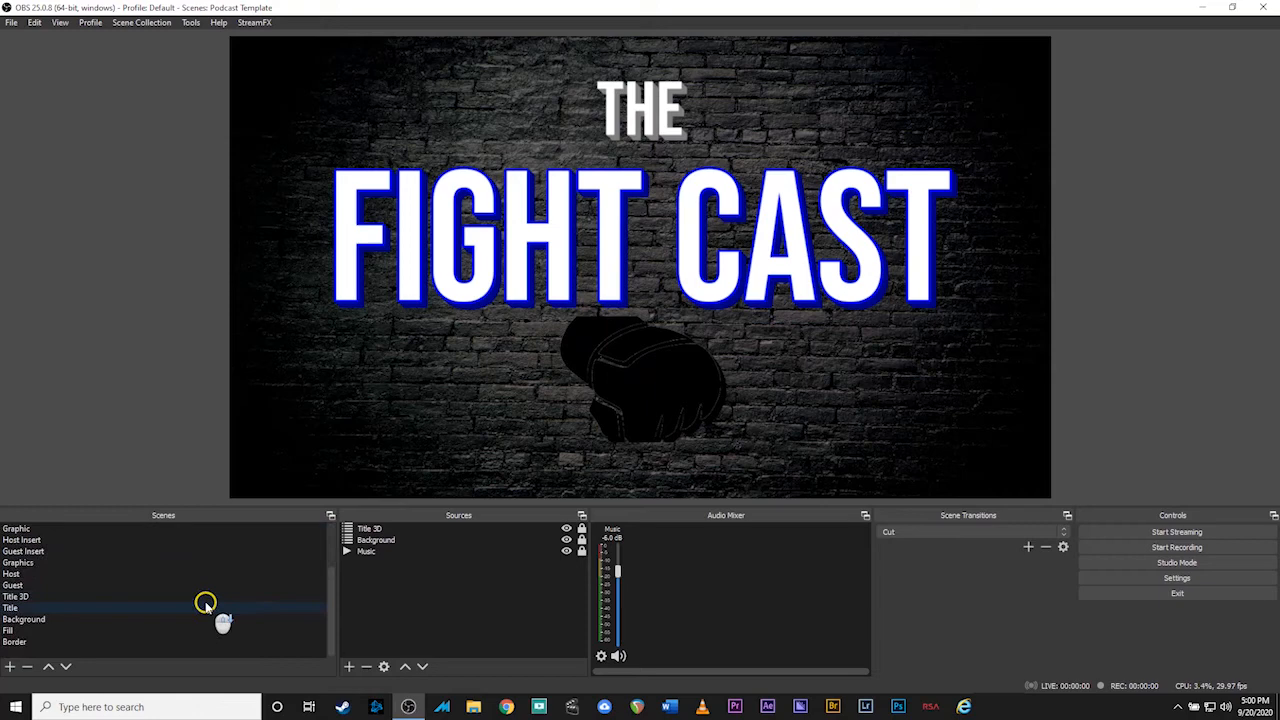
{"action": "left_click", "coordinate": [135, 610]}
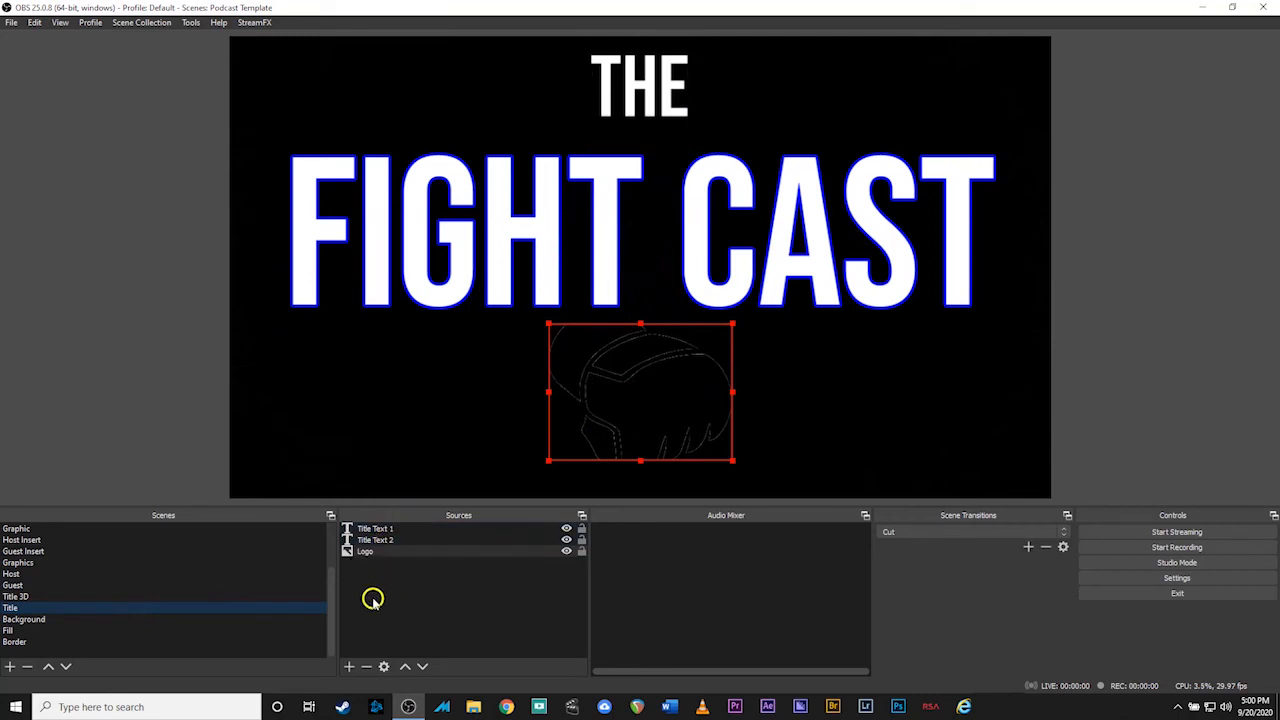
{"action": "left_click", "coordinate": [66, 598]}
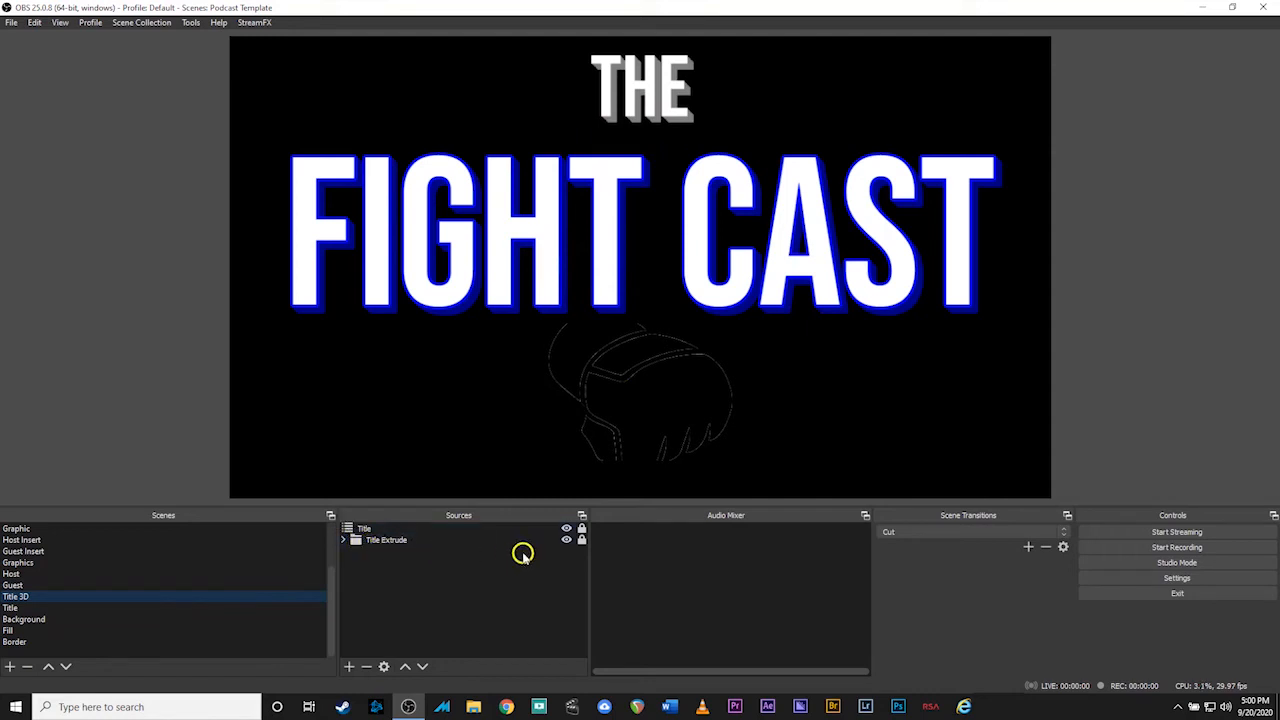
Toggle the Title Extrude layer off and on to compare, leaving it visible
{"action": "left_click", "coordinate": [566, 540]}
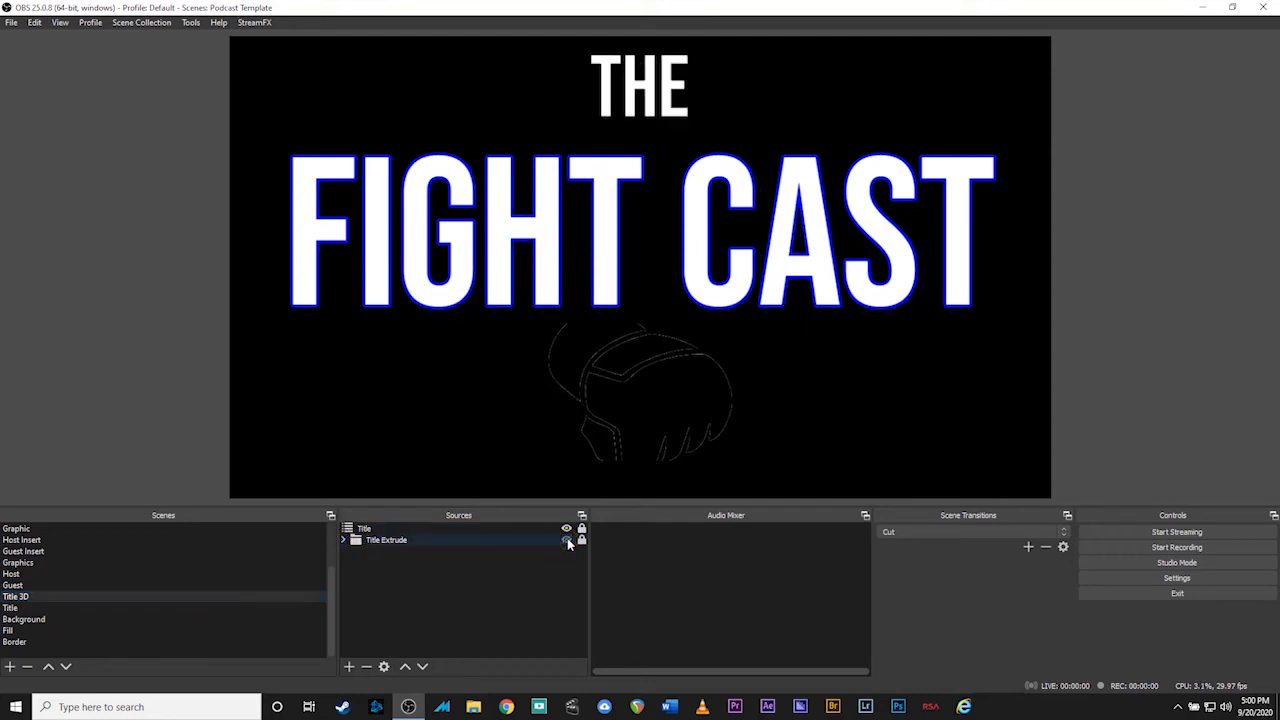
{"action": "left_click", "coordinate": [566, 540]}
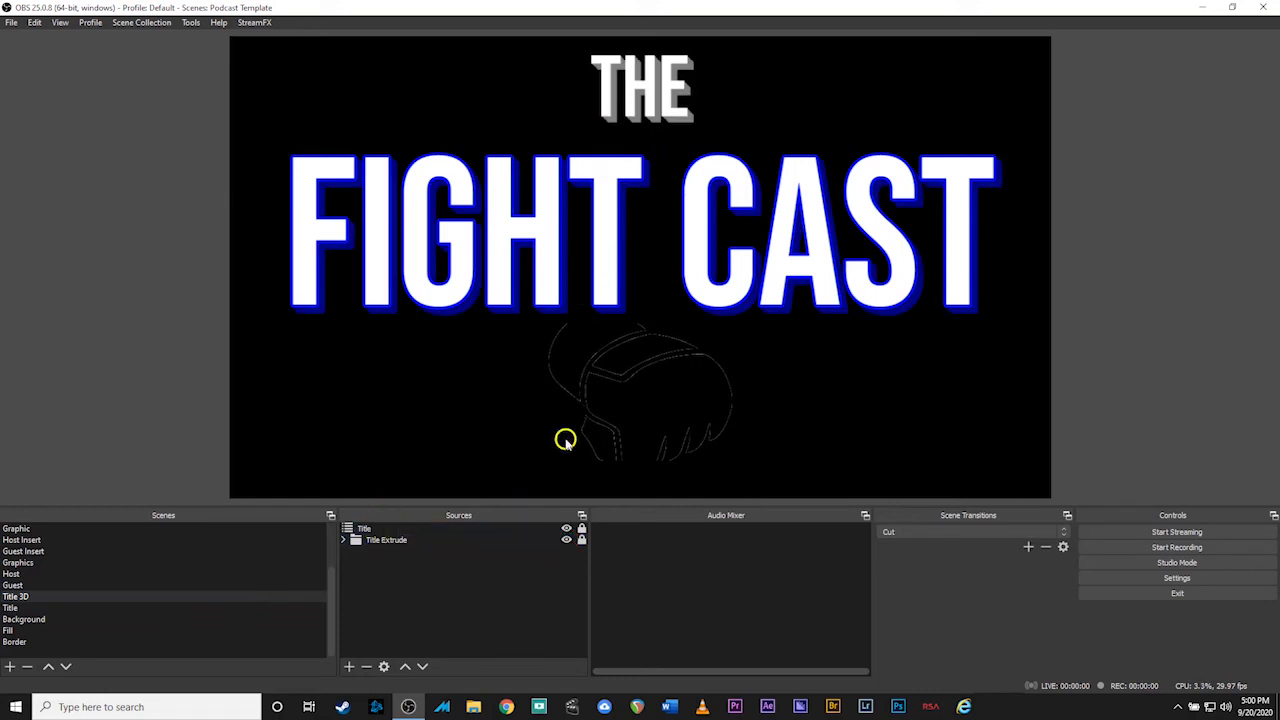
{"action": "left_click", "coordinate": [566, 540]}
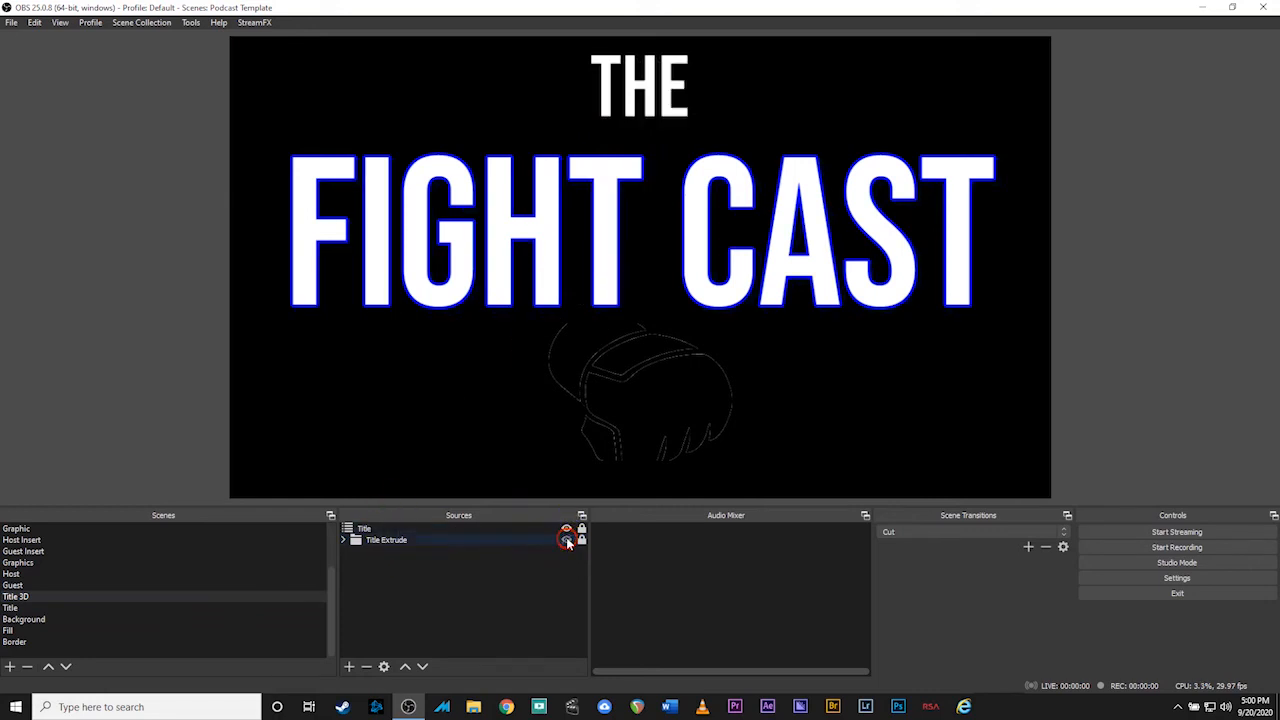
{"action": "left_click", "coordinate": [566, 540]}
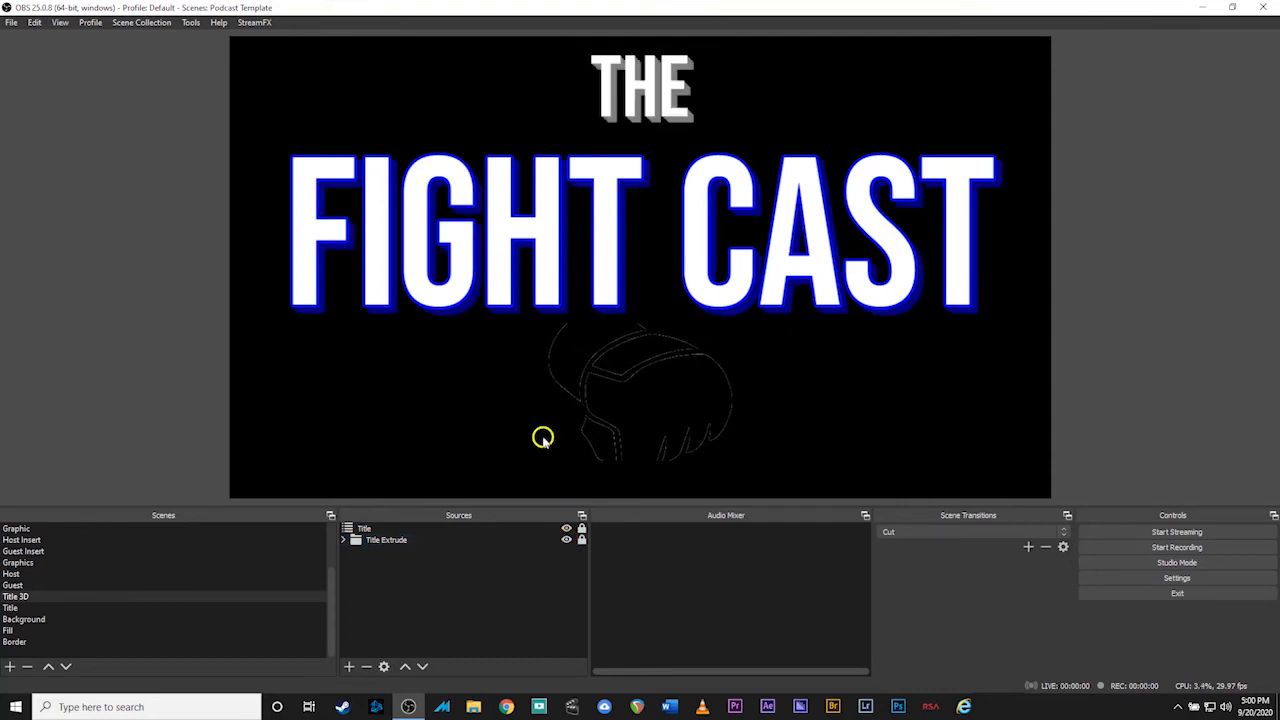
{"action": "left_click", "coordinate": [343, 540]}
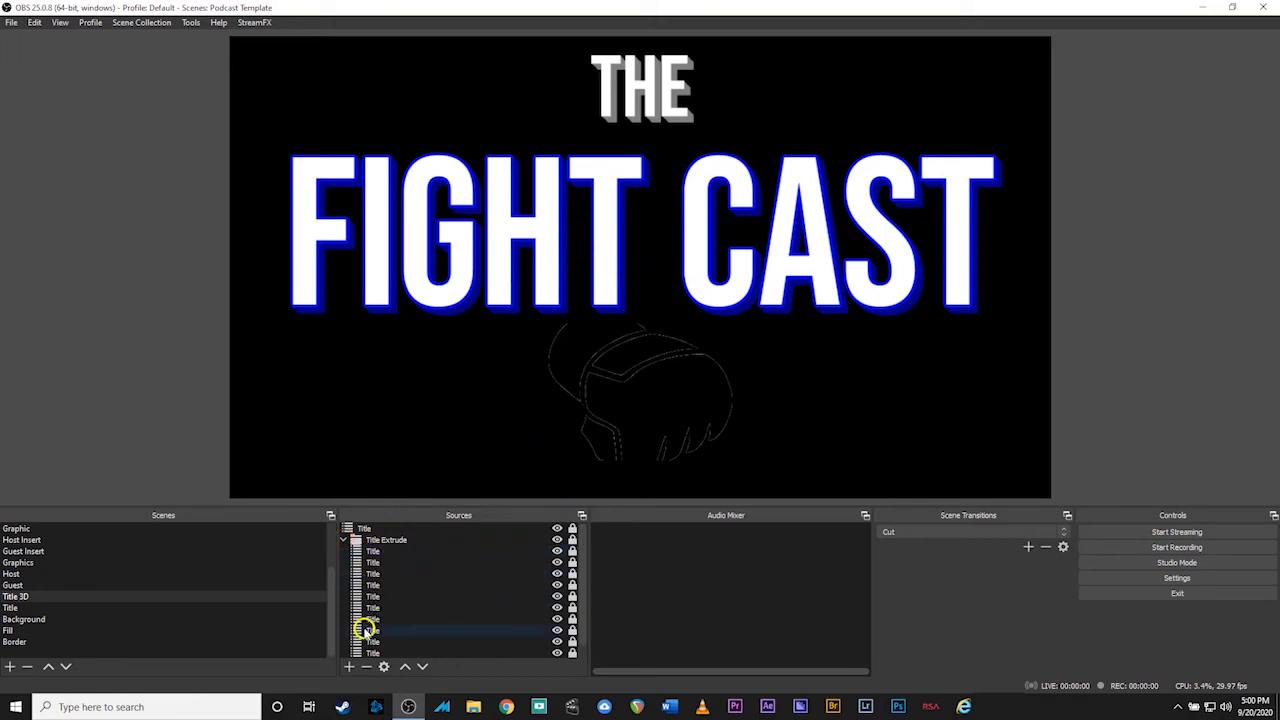
{"action": "left_click", "coordinate": [343, 540]}
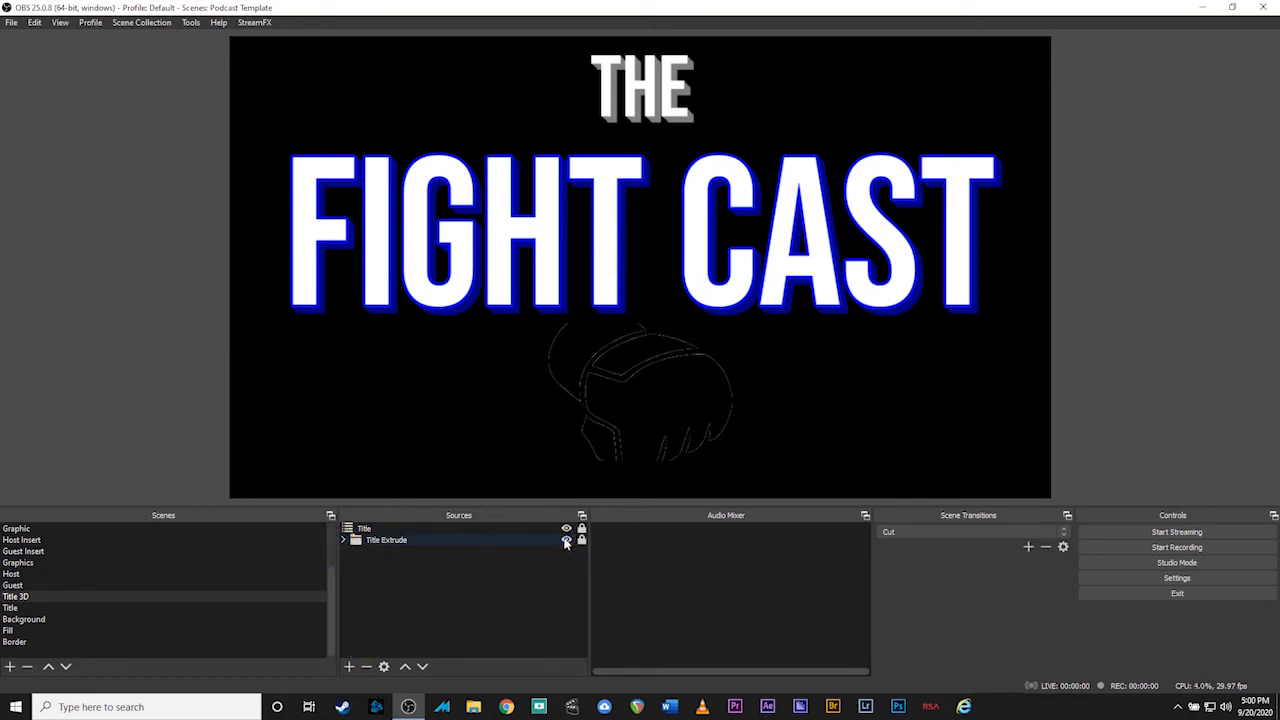
{"action": "scroll", "coordinate": [165, 617], "scroll_direction": "up", "scroll_amount": 2}
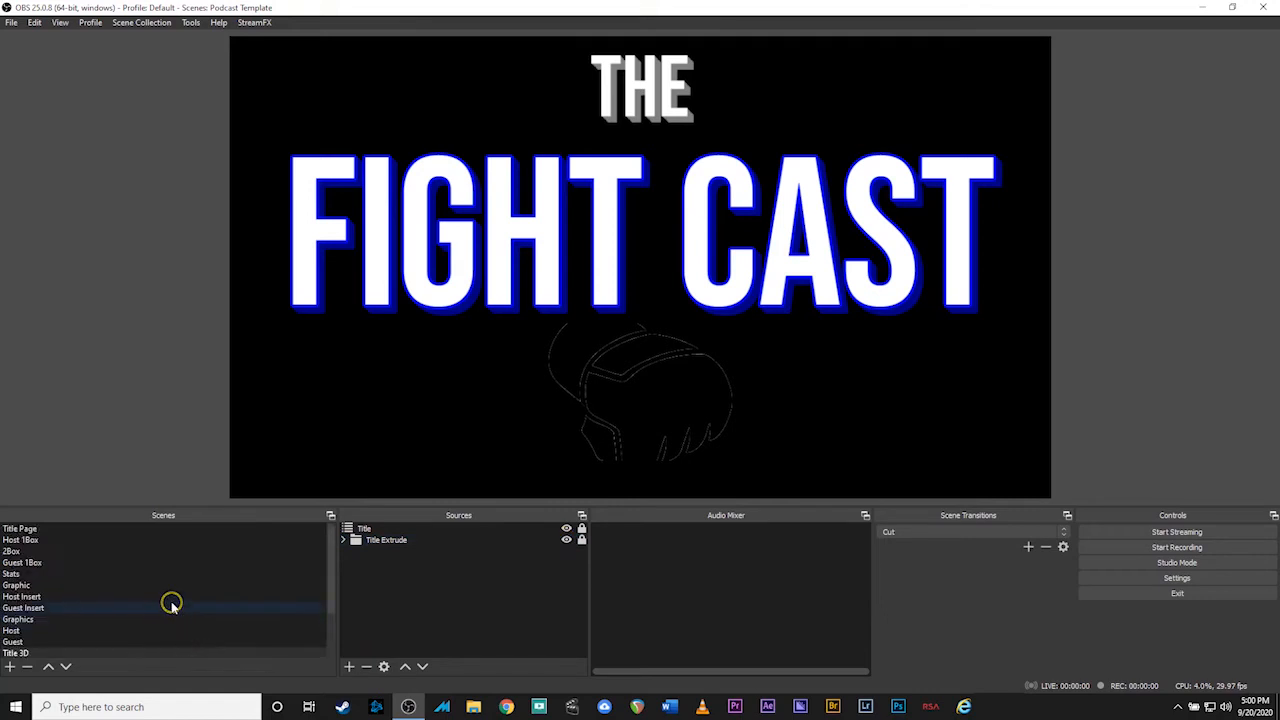
Pass through 2Box and open the black Fill scene
{"action": "left_click", "coordinate": [110, 549]}
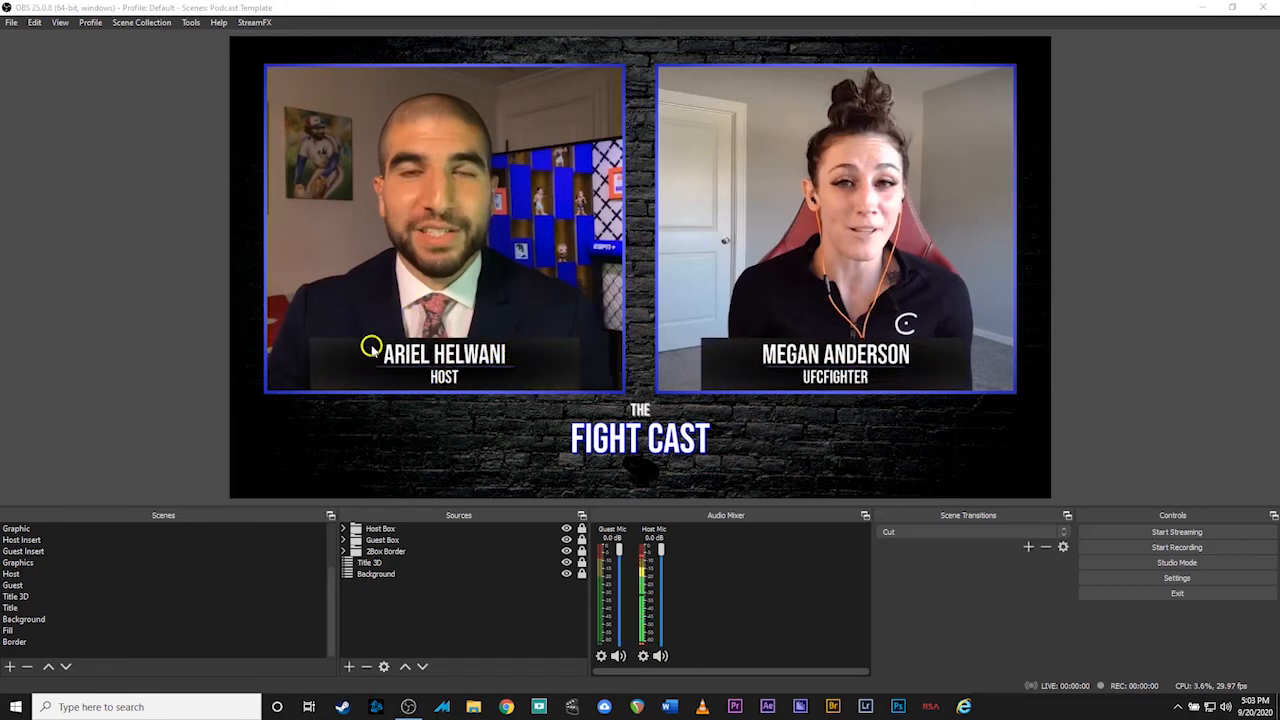
{"action": "left_click", "coordinate": [12, 631]}
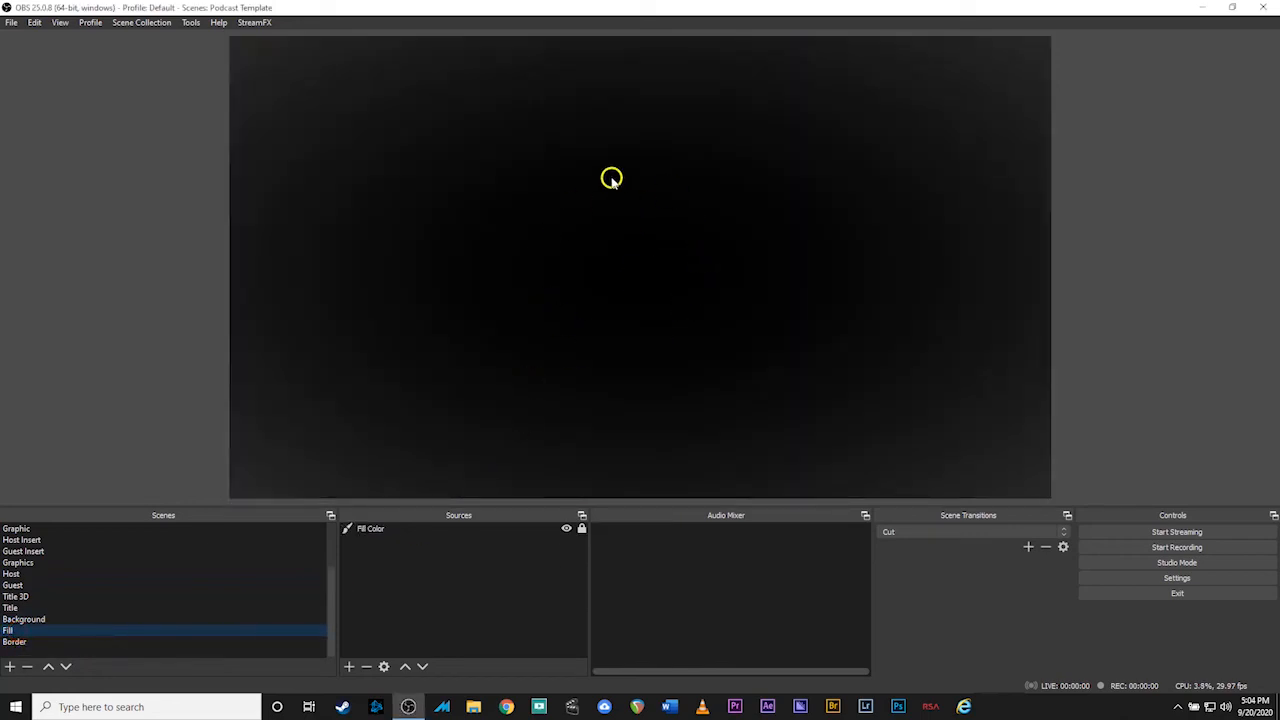
Set the Fill Color source to the light-blue #00aaff swatch
{"action": "left_click", "coordinate": [376, 531]}
{"action": "double_click", "coordinate": [376, 531]}
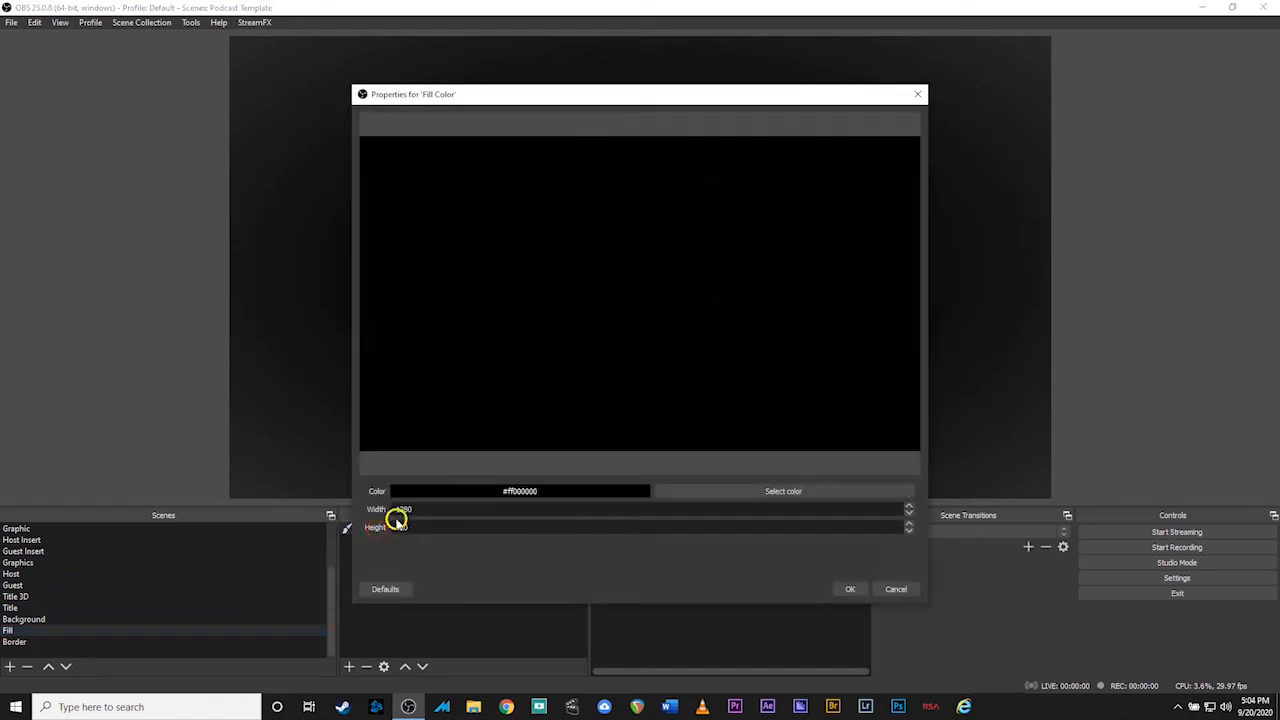
{"action": "left_click", "coordinate": [727, 492]}
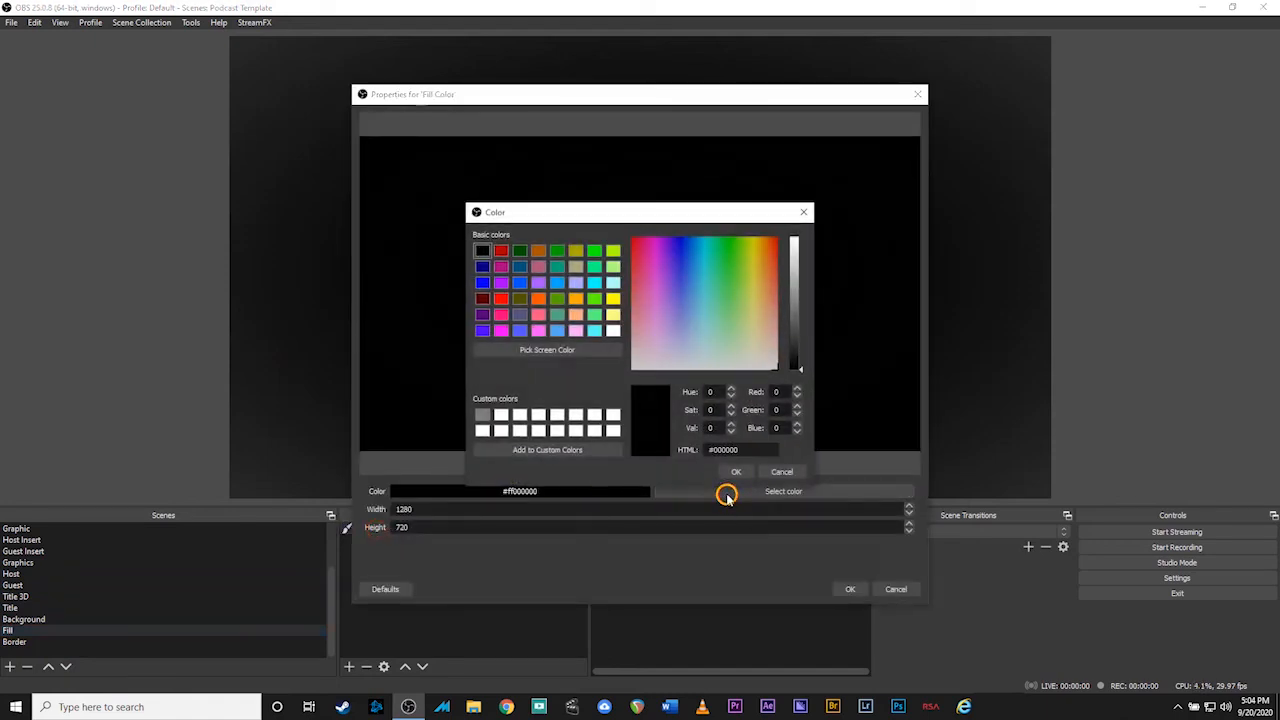
{"action": "left_click", "coordinate": [557, 285]}
{"action": "left_click", "coordinate": [738, 472]}
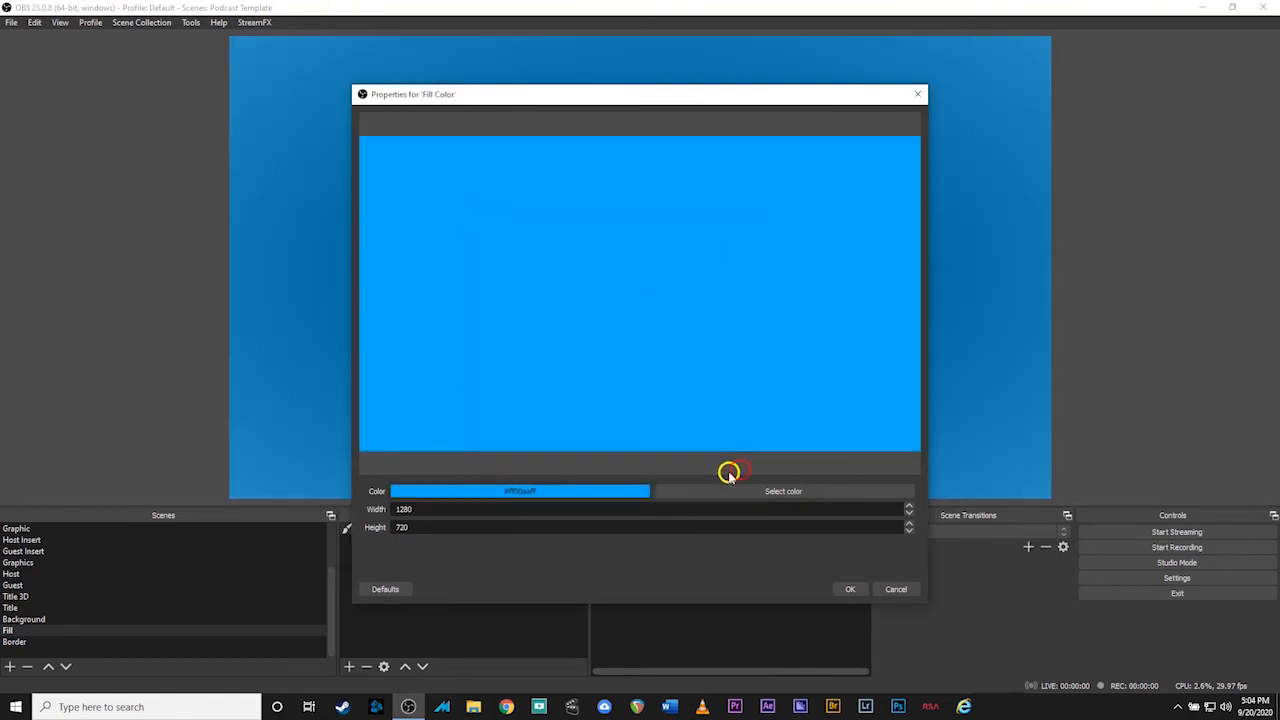
{"action": "left_click", "coordinate": [850, 590]}
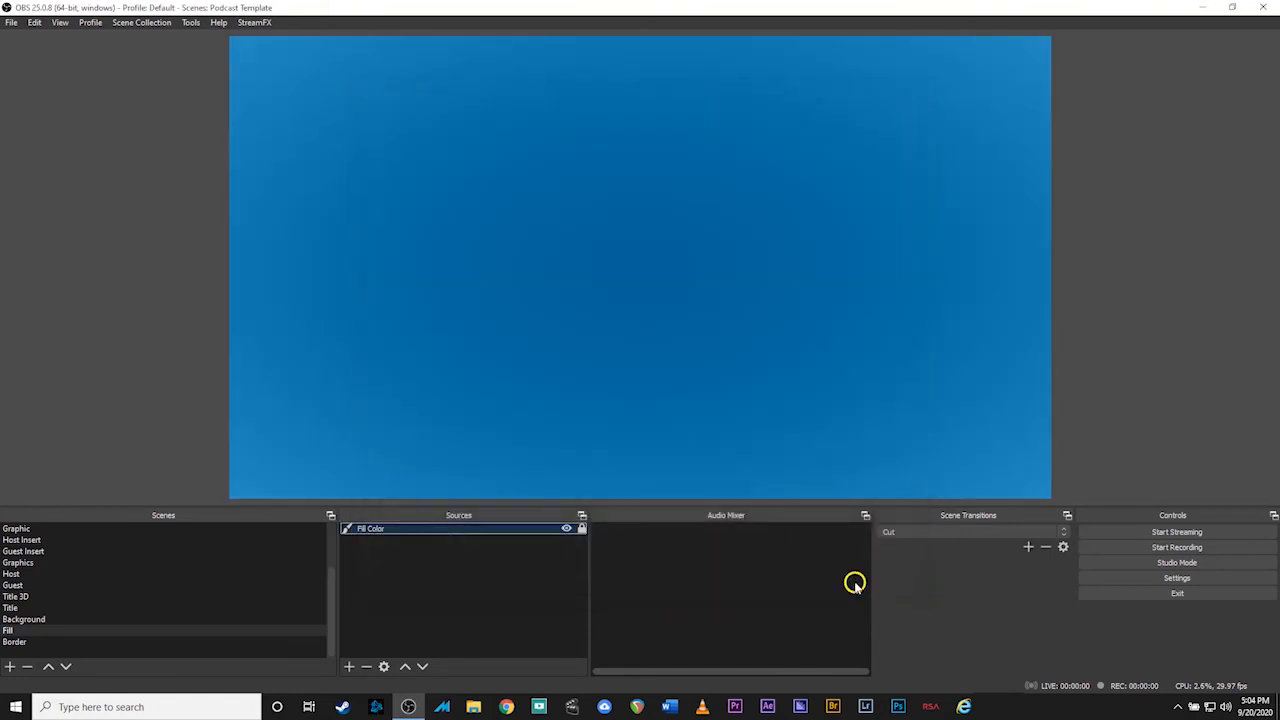
{"action": "scroll", "coordinate": [50, 563], "scroll_direction": "up", "scroll_amount": 2}
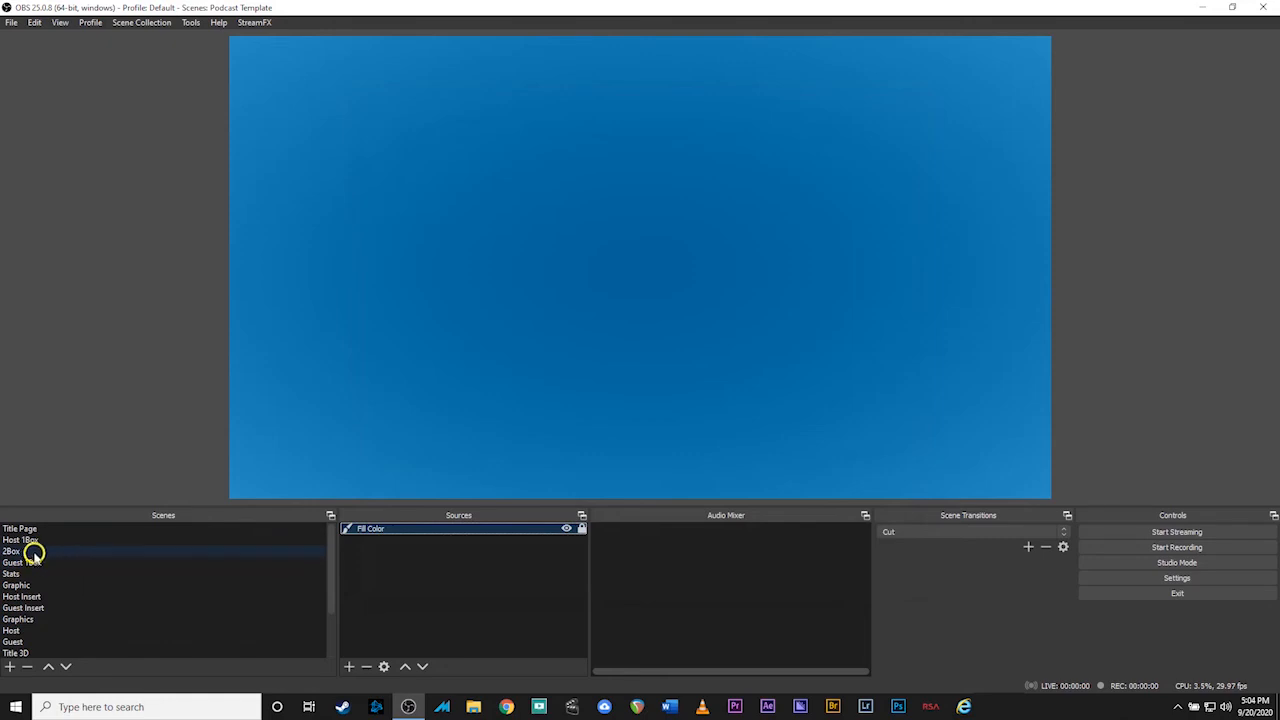
Switch between 2Box and Stats to compare the blue plates, ending on 2Box
{"action": "left_click", "coordinate": [34, 551]}
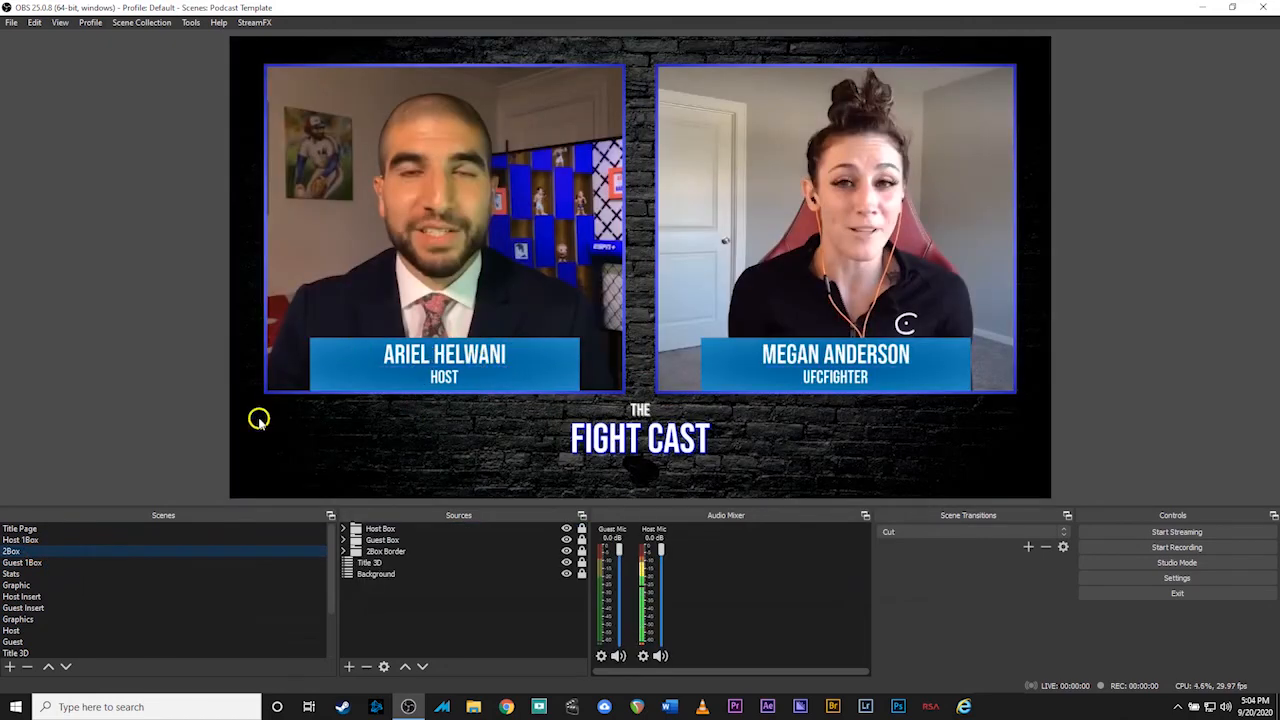
{"action": "left_click", "coordinate": [40, 574]}
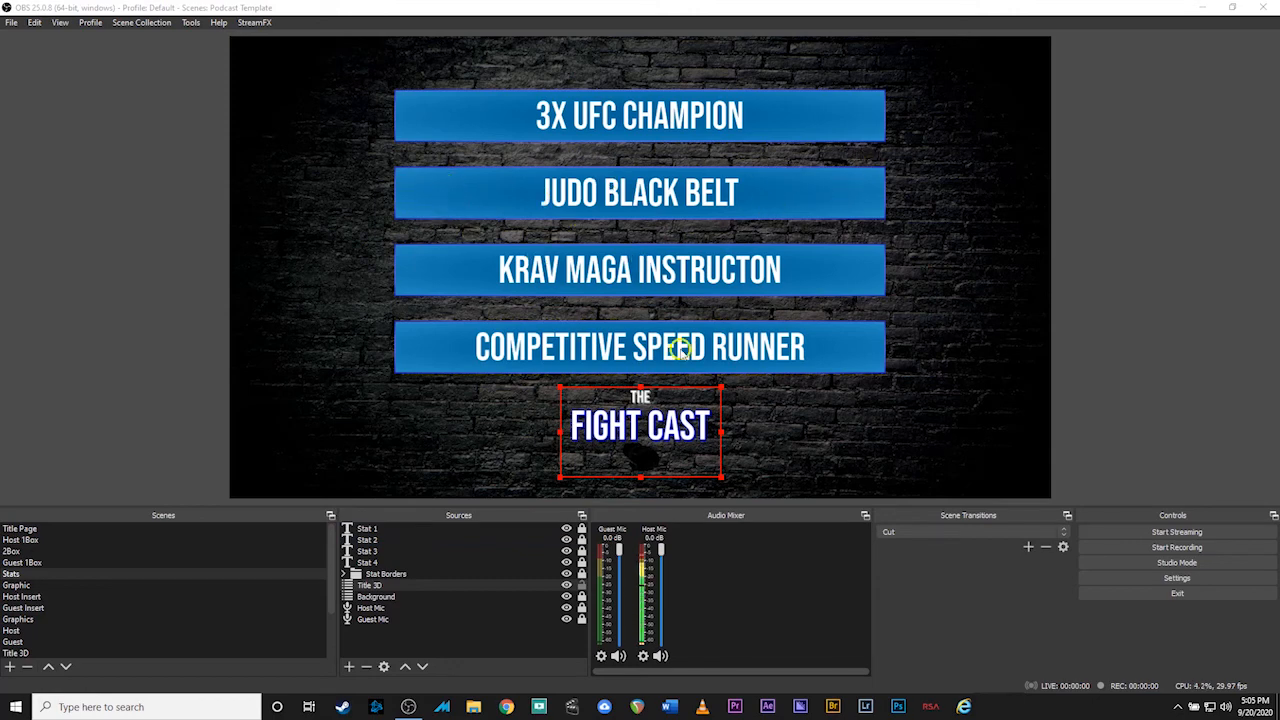
{"action": "left_click", "coordinate": [101, 552]}
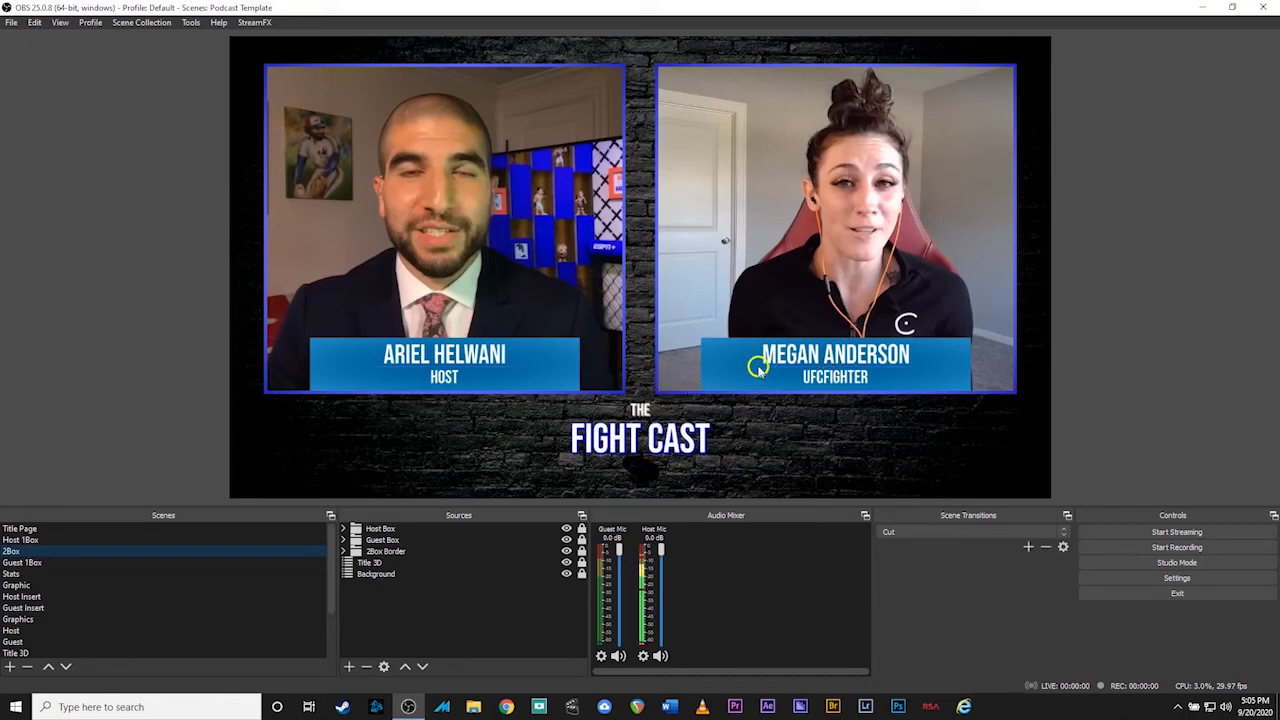
{"action": "left_click", "coordinate": [30, 574]}
{"action": "left_click", "coordinate": [31, 551]}
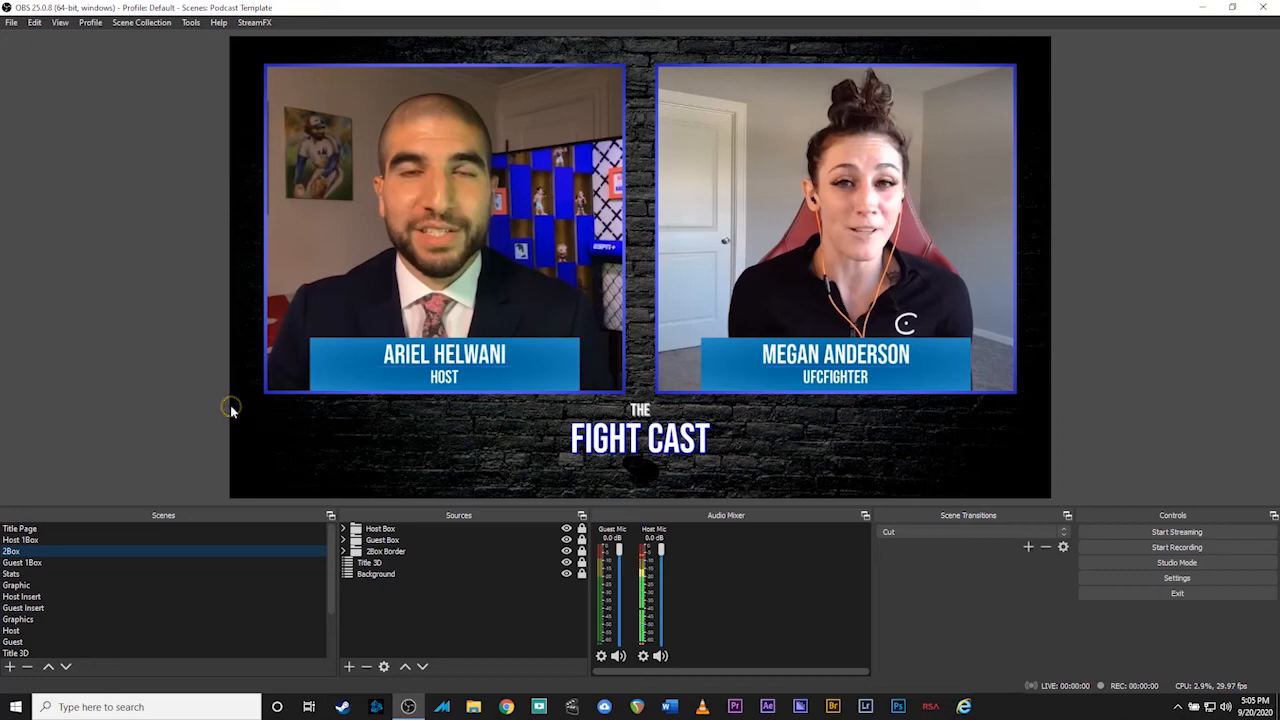
Open the Scripts manager and show the Podcast_Template.lua script's settings
{"action": "left_click", "coordinate": [190, 23]}
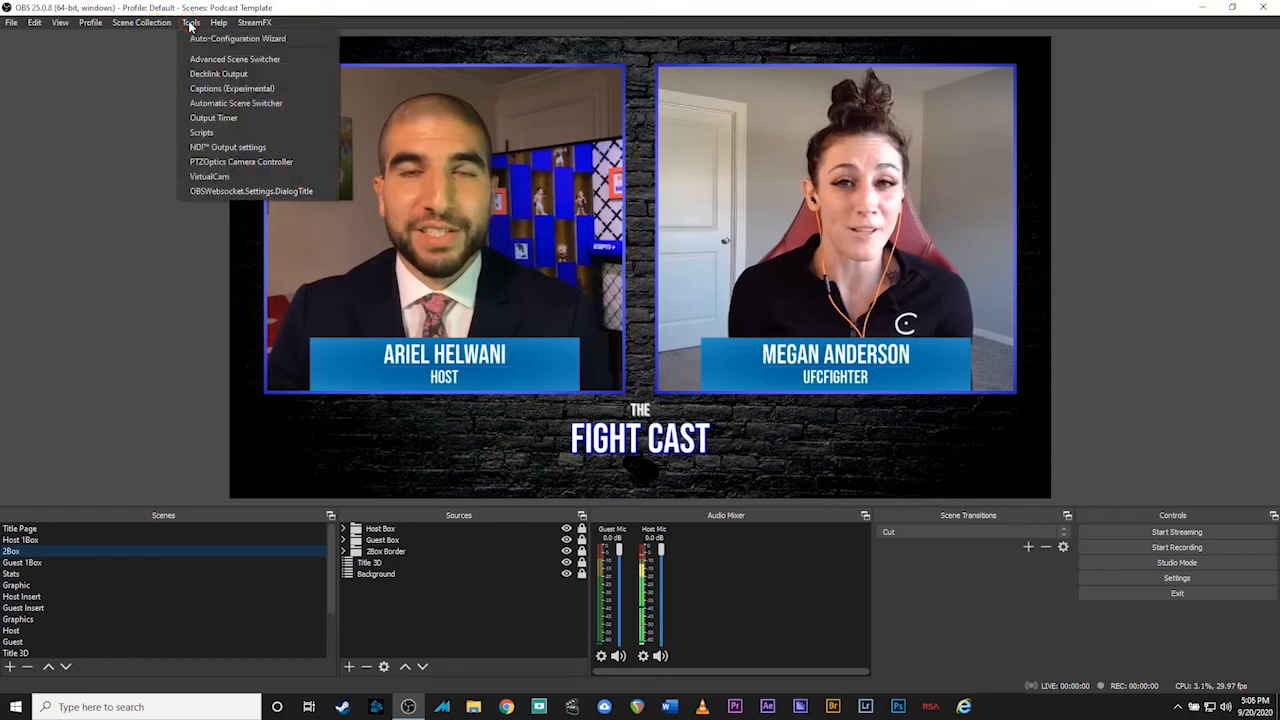
{"action": "left_click", "coordinate": [219, 106]}
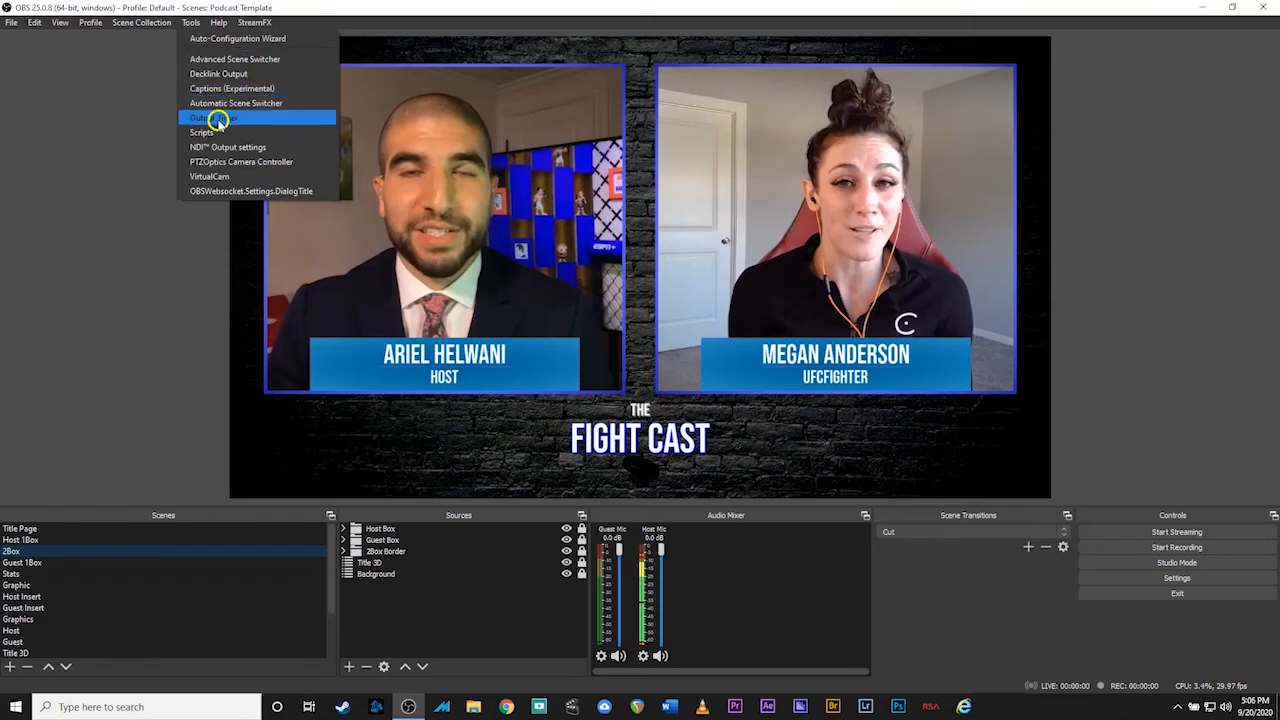
{"action": "left_click", "coordinate": [196, 131]}
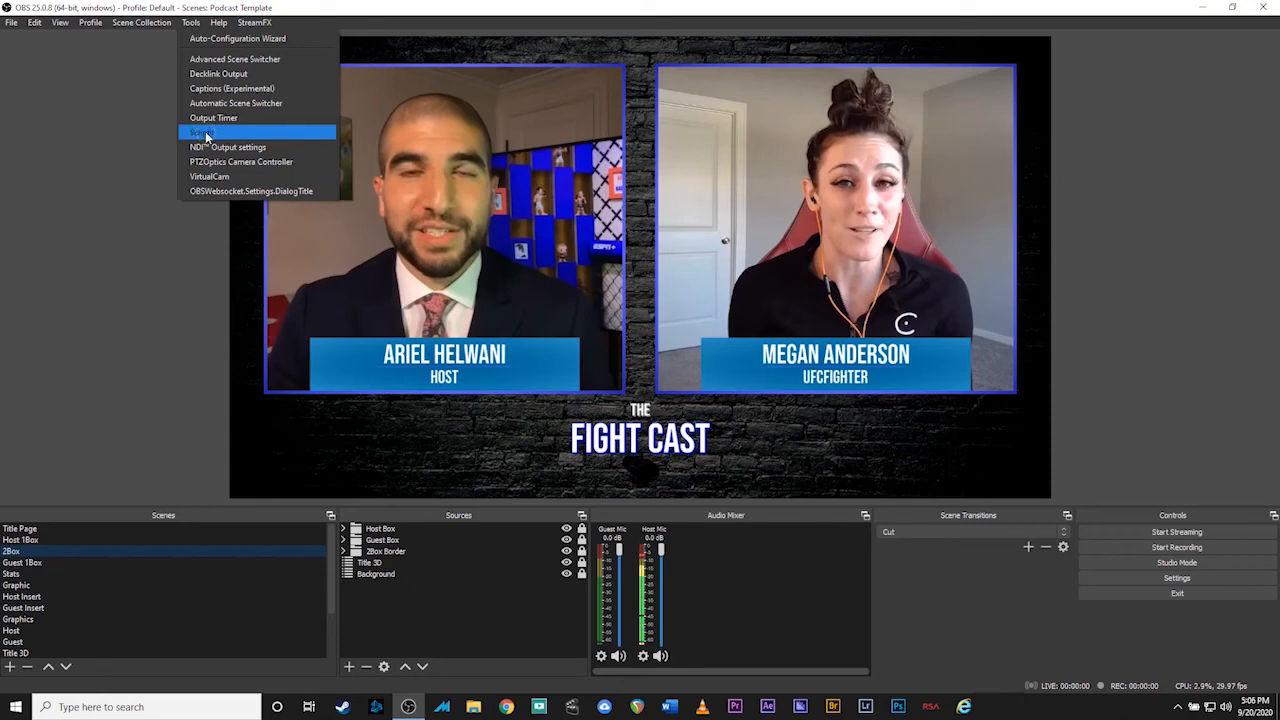
{"action": "left_click", "coordinate": [205, 135]}
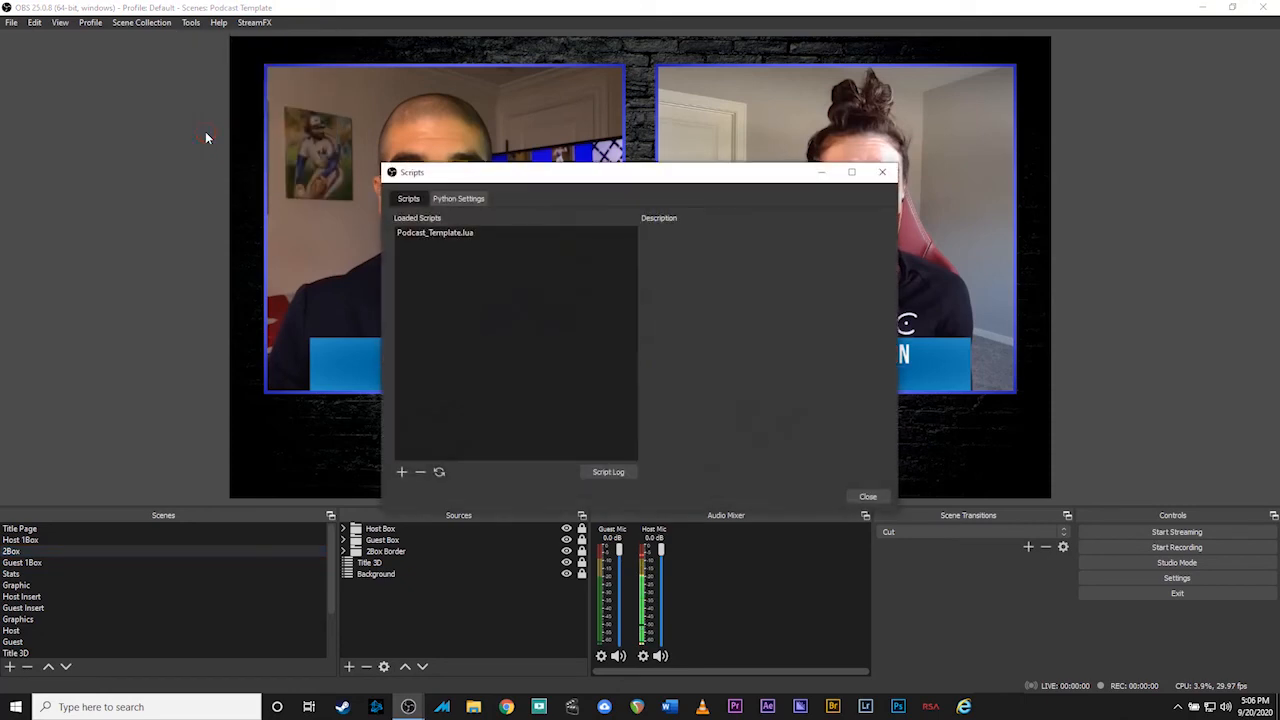
{"action": "left_click", "coordinate": [426, 236]}
{"action": "left_click", "coordinate": [426, 234]}
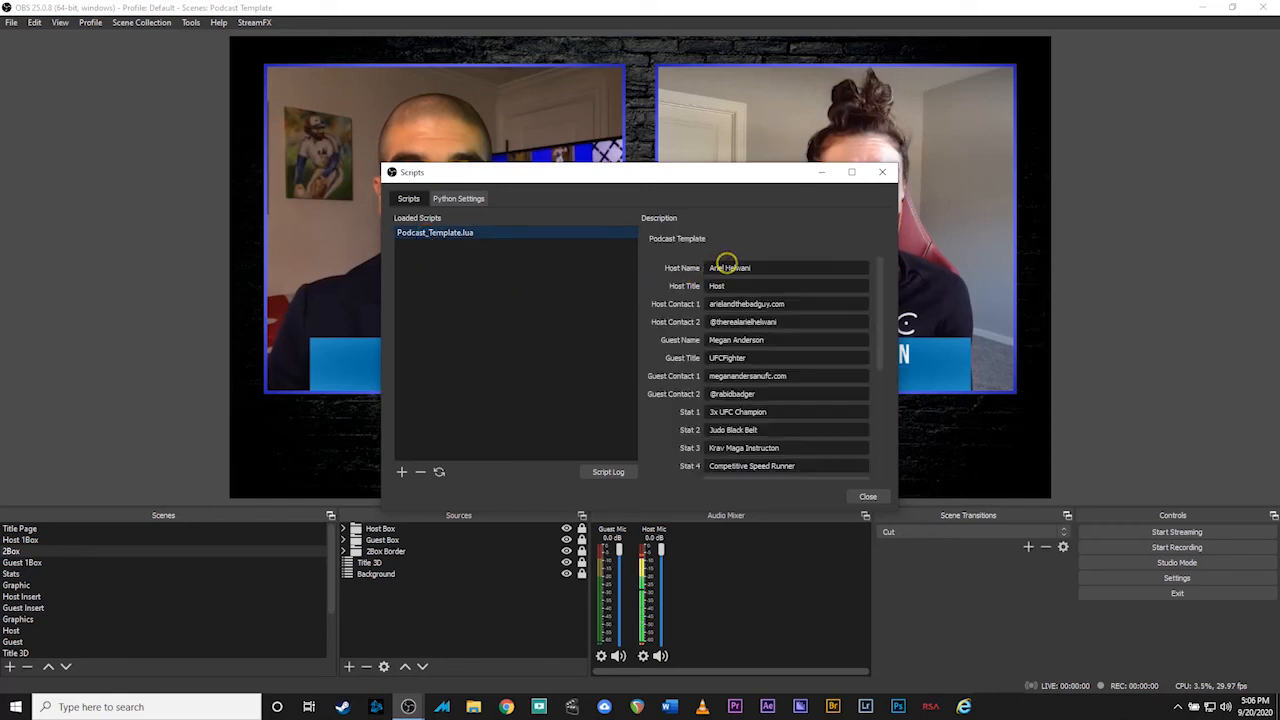
{"action": "left_click_drag", "start_coordinate": [636, 174], "coordinate": [819, 127]}
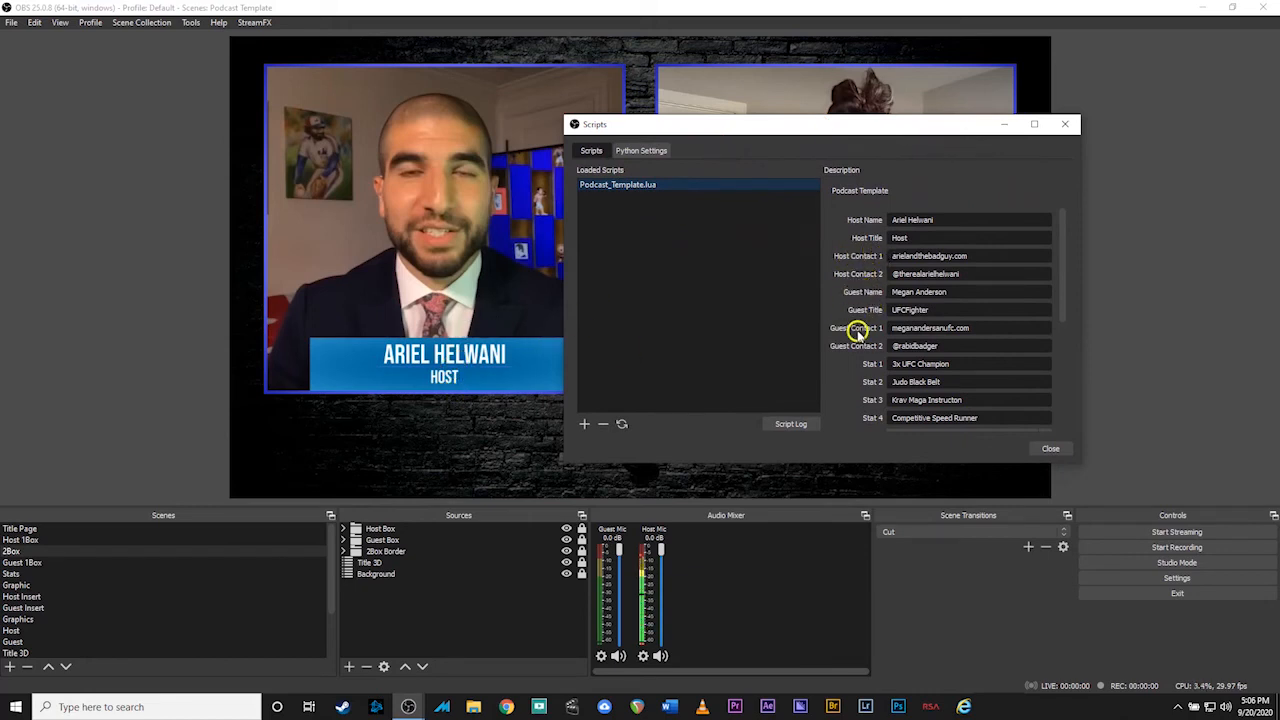
Enter the new host name, set the host title to Podcast Instructor, and append Junior to the guest name
{"action": "scroll", "coordinate": [848, 366], "scroll_direction": "down", "scroll_amount": 1}
{"action": "scroll", "coordinate": [846, 372], "scroll_direction": "up", "scroll_amount": 1}
{"action": "scroll", "coordinate": [845, 360], "scroll_direction": "down", "scroll_amount": 3}
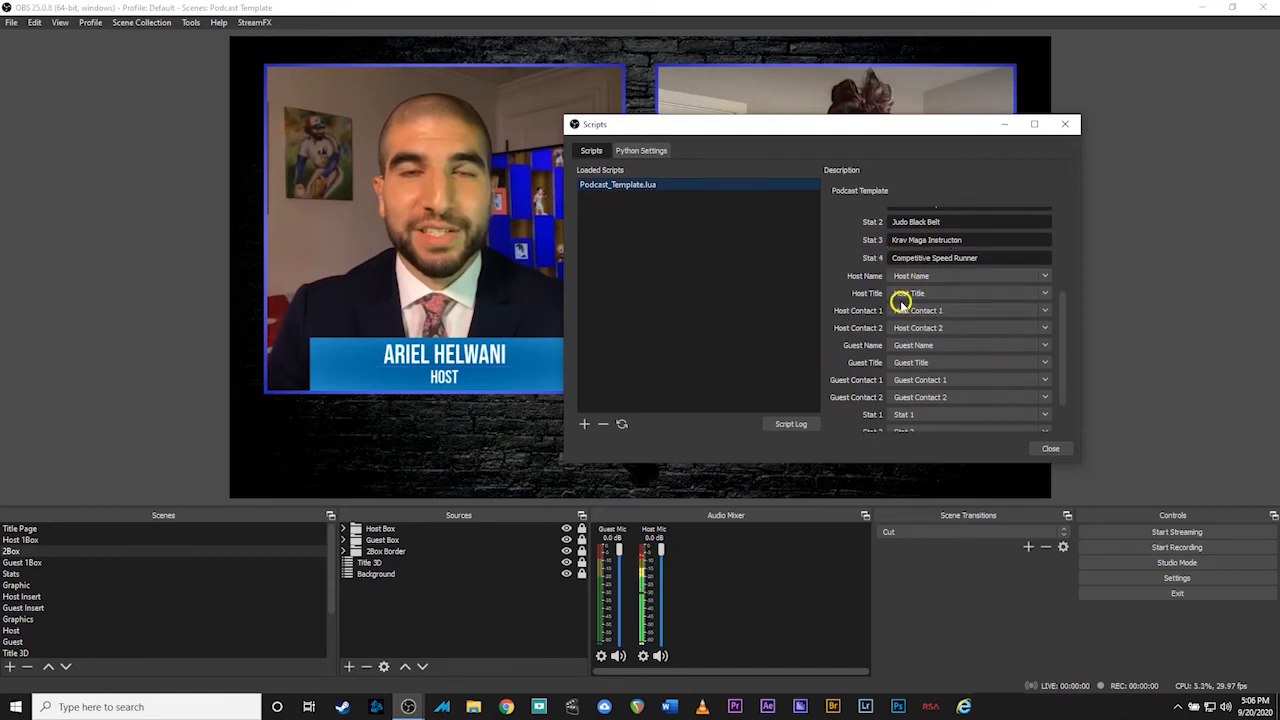
{"action": "scroll", "coordinate": [862, 316], "scroll_direction": "up", "scroll_amount": 3}
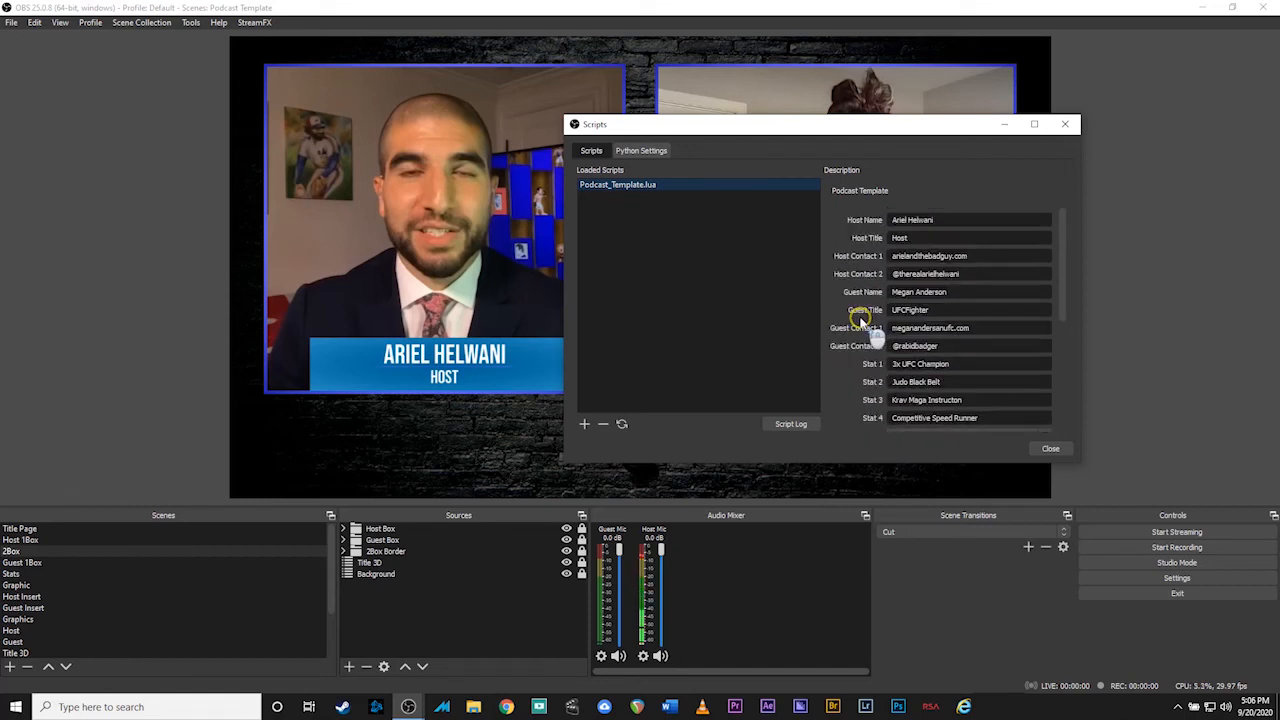
{"action": "left_click_drag", "start_coordinate": [944, 222], "coordinate": [886, 220]}
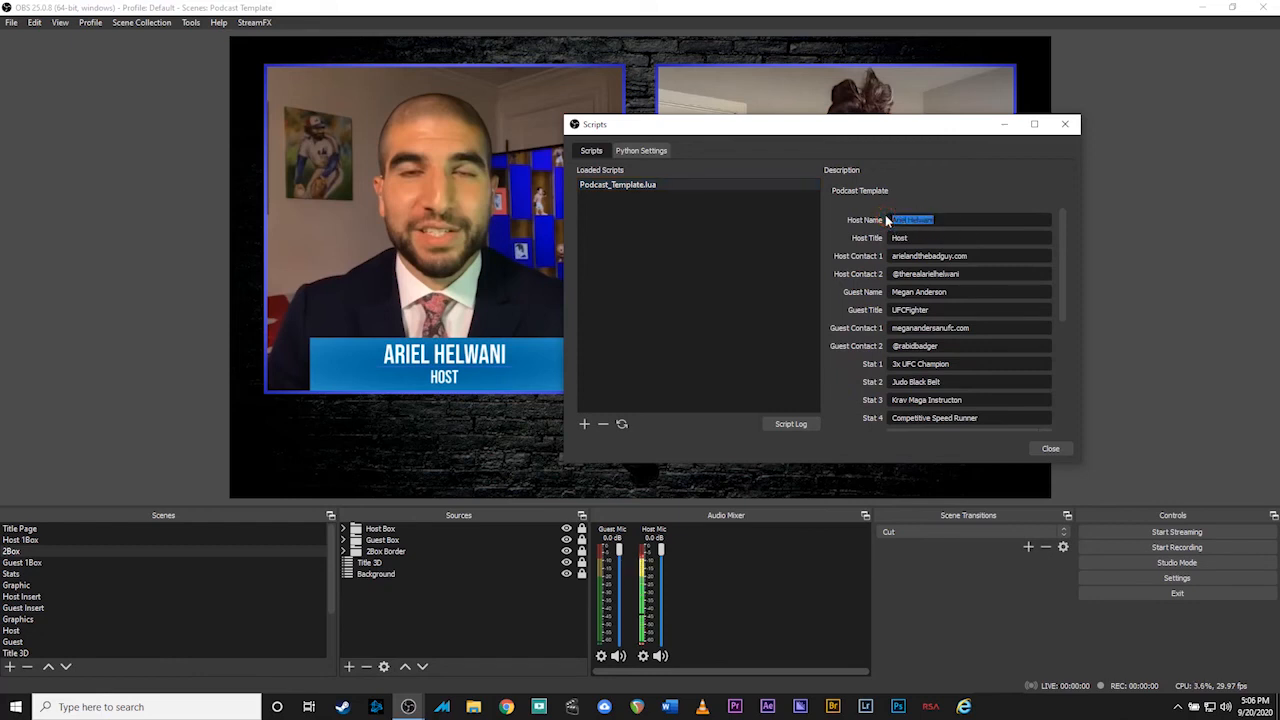
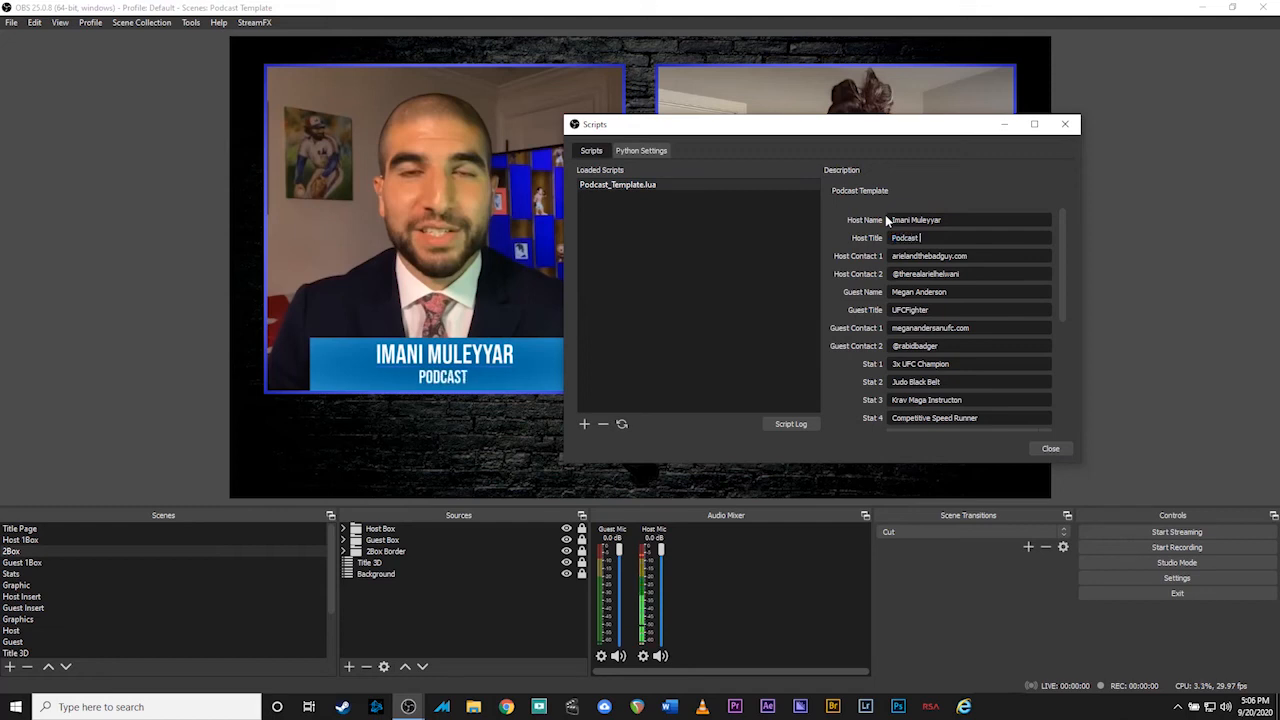
{"action": "type", "text": "Instructio"}
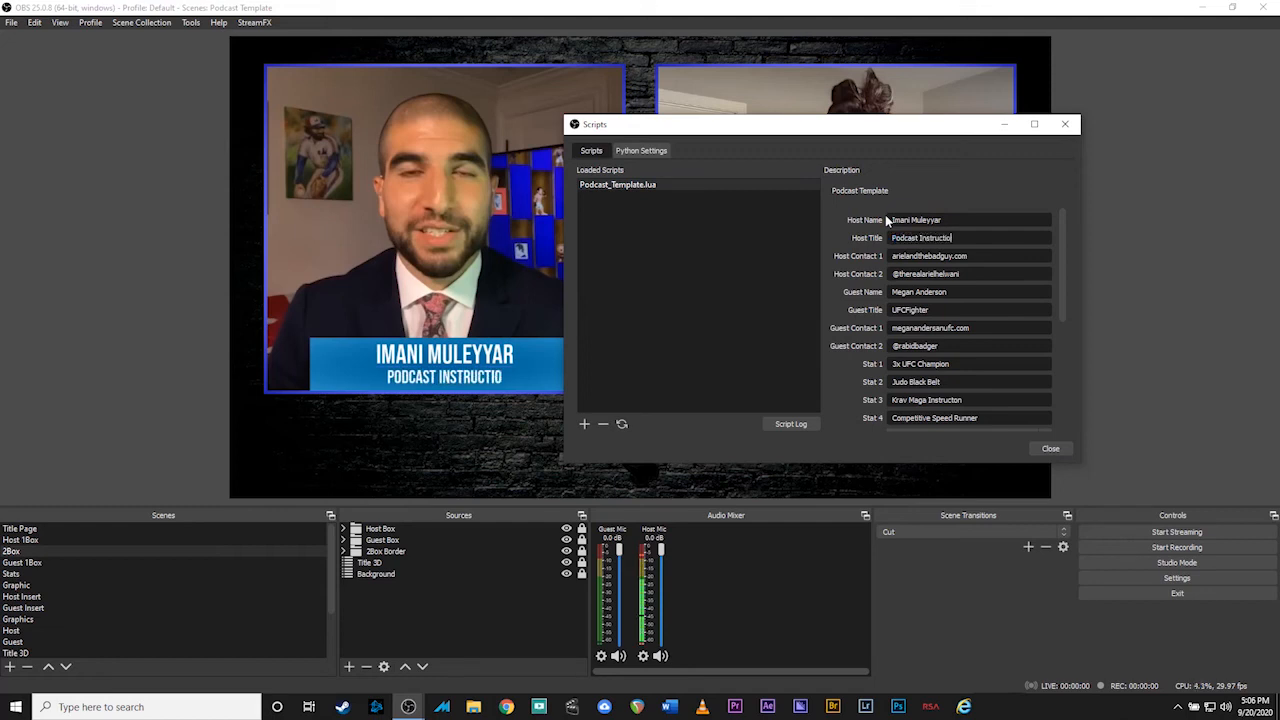
{"action": "key", "text": "BackSpace"}
{"action": "key", "text": "BackSpace"}
{"action": "type", "text": "or"}
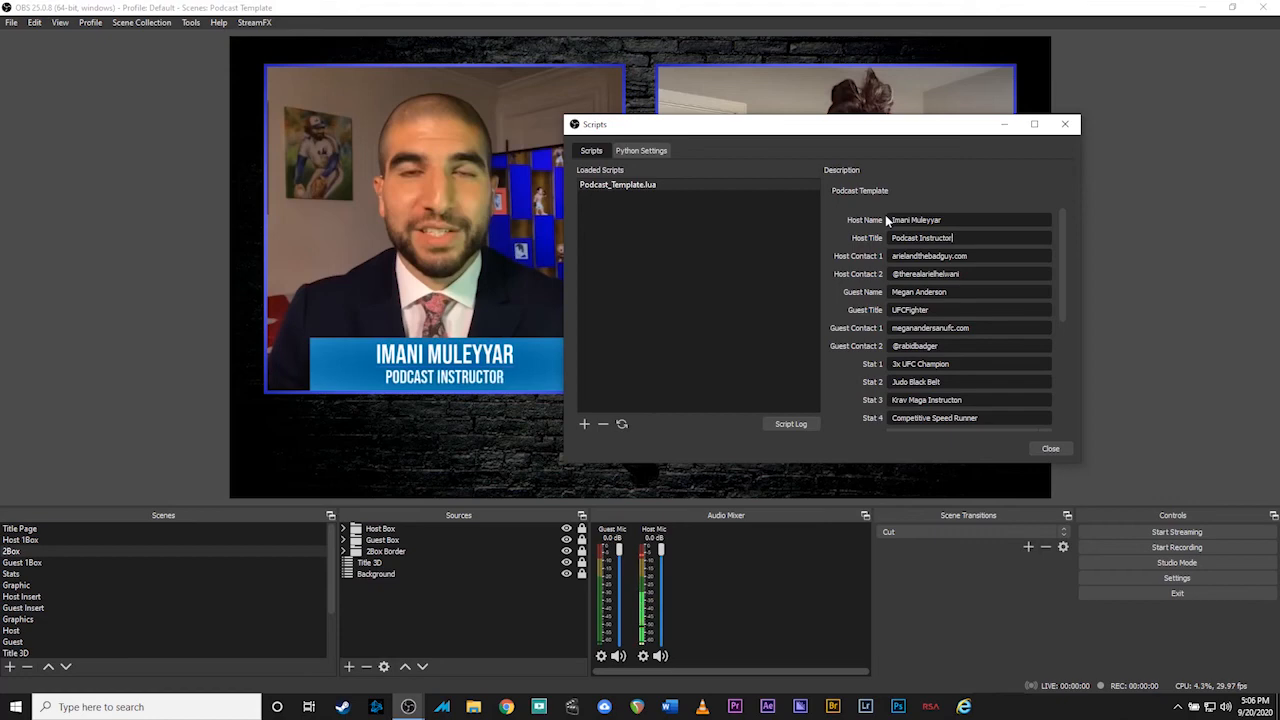
{"action": "left_click_drag", "start_coordinate": [909, 124], "coordinate": [541, 102]}
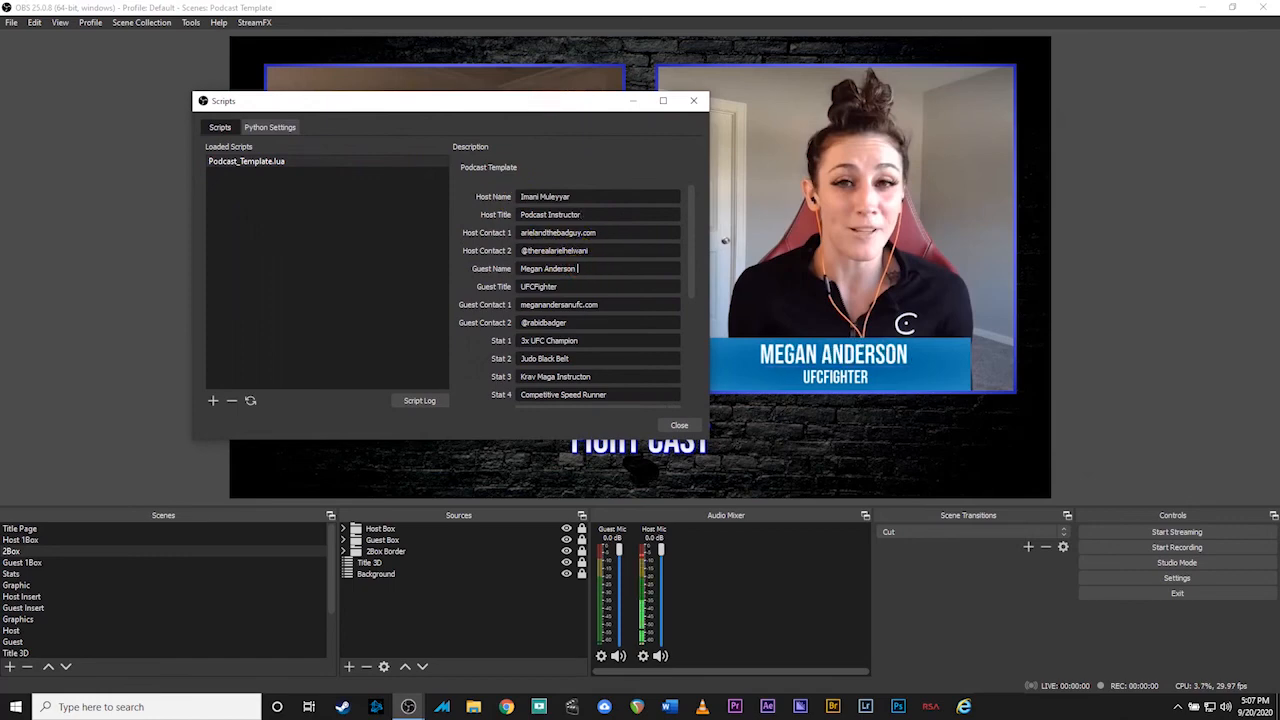
{"action": "type", "text": "Junior"}
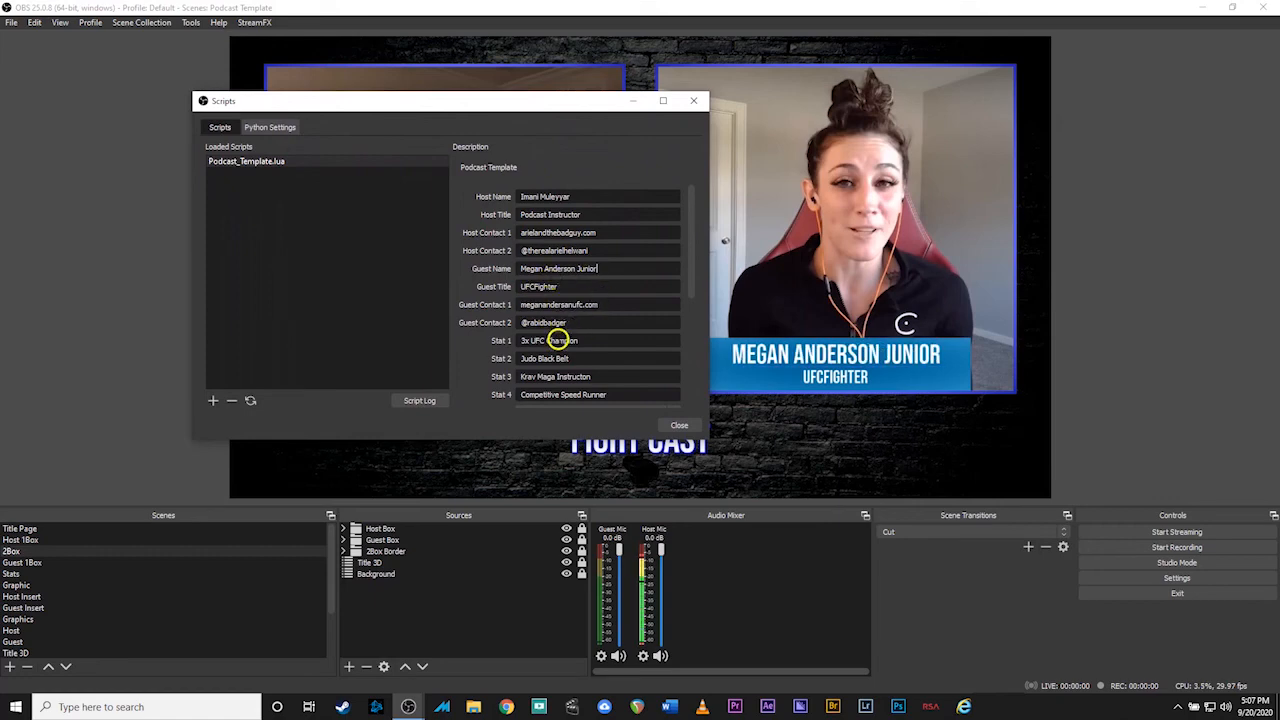
{"action": "scroll", "coordinate": [557, 337], "scroll_direction": "down", "scroll_amount": 1}
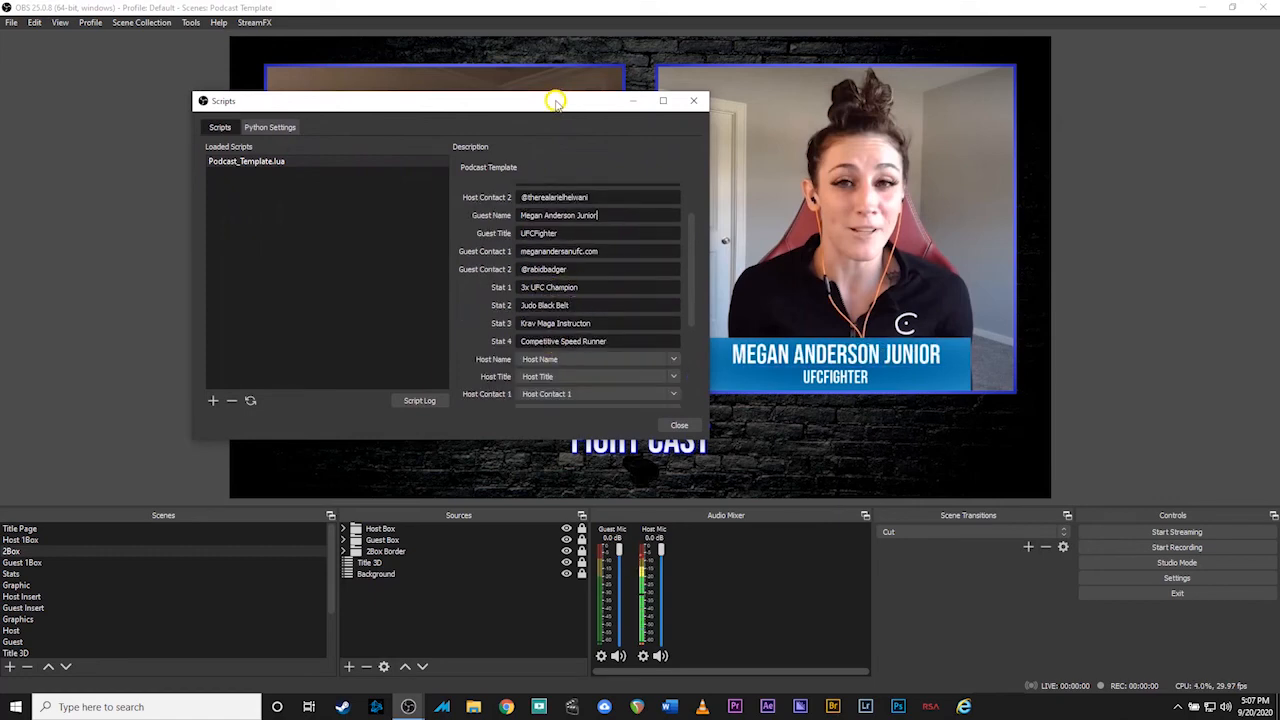
Change Stat 1 to '2x UFC Champion' and Stat 2 to 'Jiu Jitsu Black Belt', then close the script settings
{"action": "left_click_drag", "start_coordinate": [552, 103], "coordinate": [981, 104]}
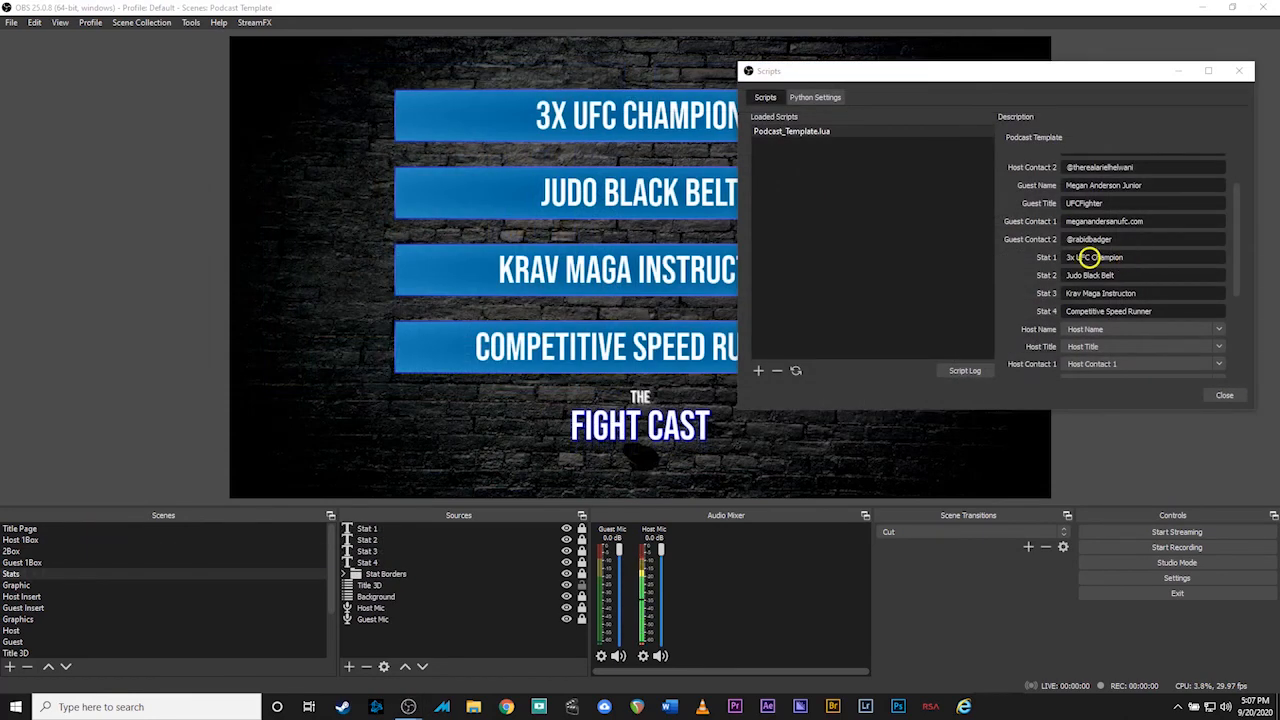
{"action": "left_click", "coordinate": [1070, 257]}
{"action": "key", "text": "BackSpace"}
{"action": "type", "text": "2"}
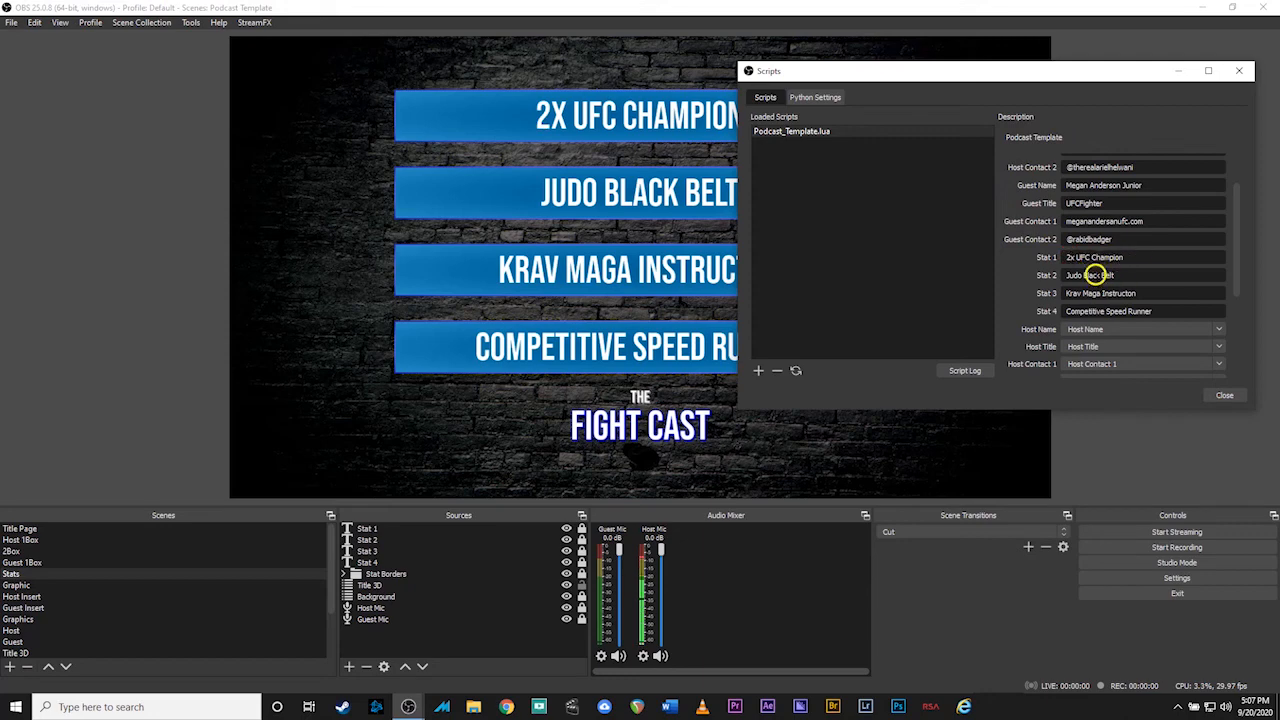
{"action": "left_click_drag", "start_coordinate": [1082, 275], "coordinate": [1062, 272]}
{"action": "type", "text": "Jiu Jitsu"}
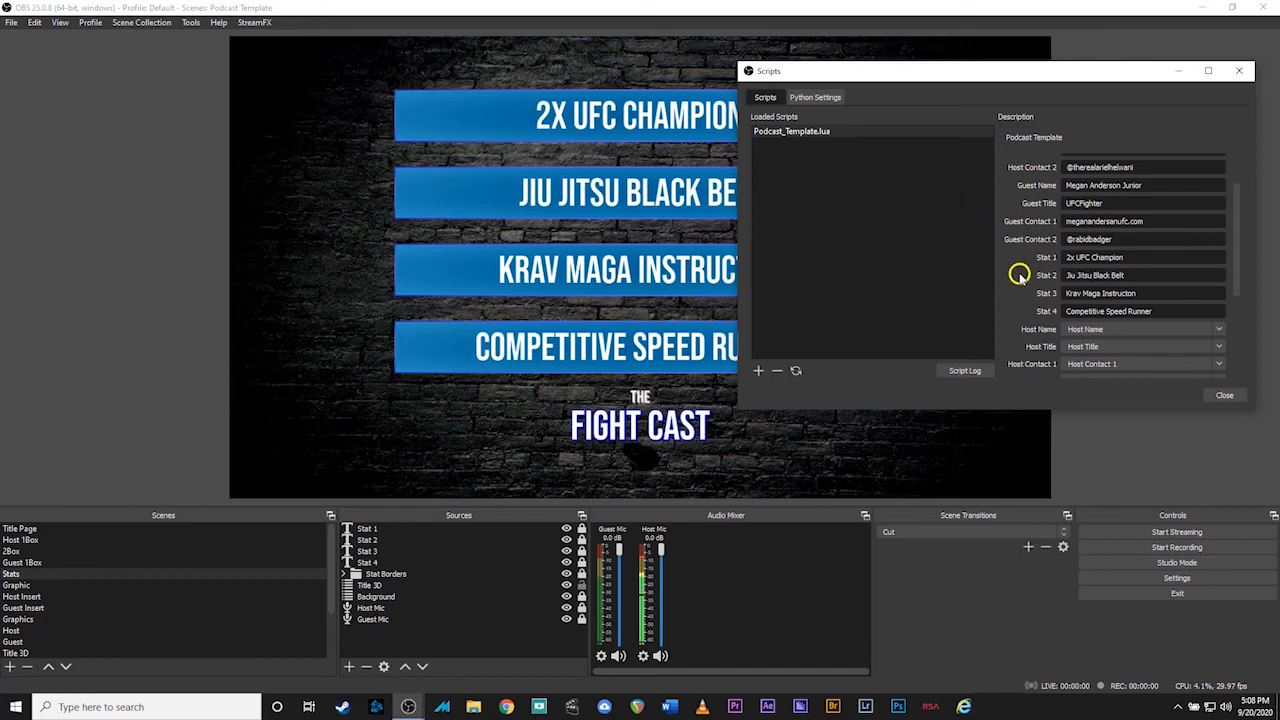
{"action": "scroll", "coordinate": [1022, 276], "scroll_direction": "up", "scroll_amount": 2}
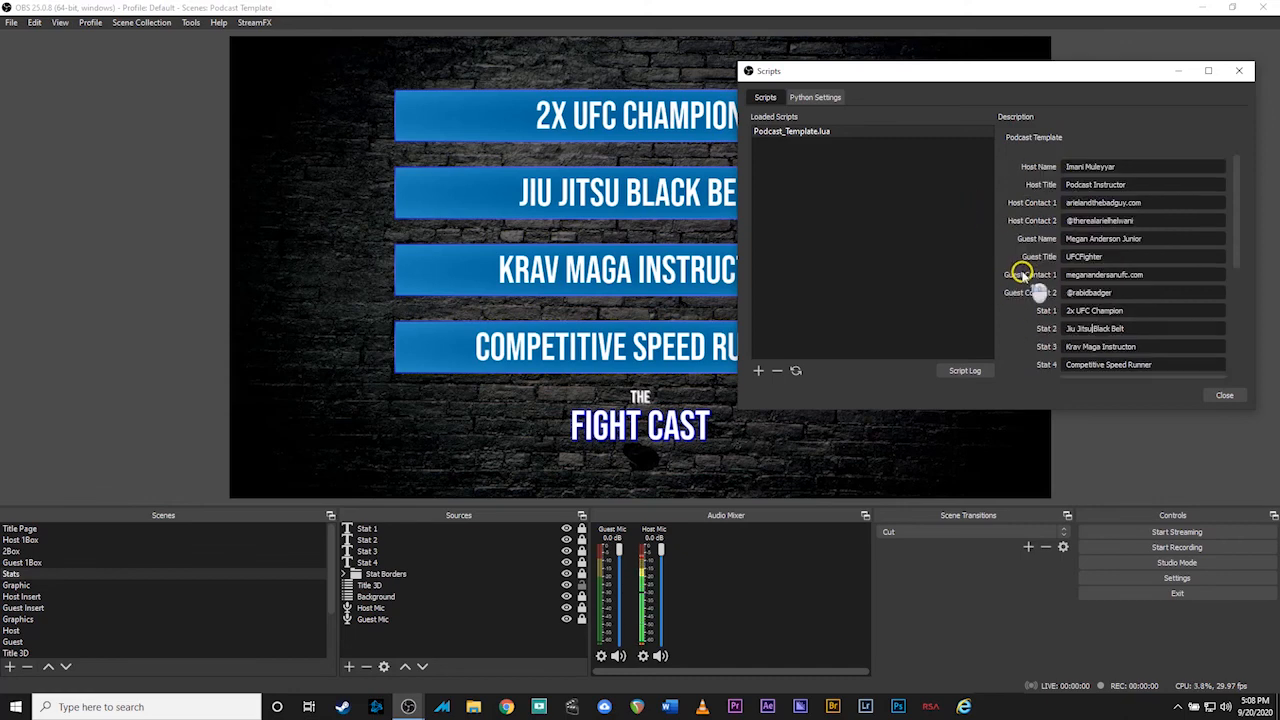
{"action": "left_click", "coordinate": [1226, 395]}
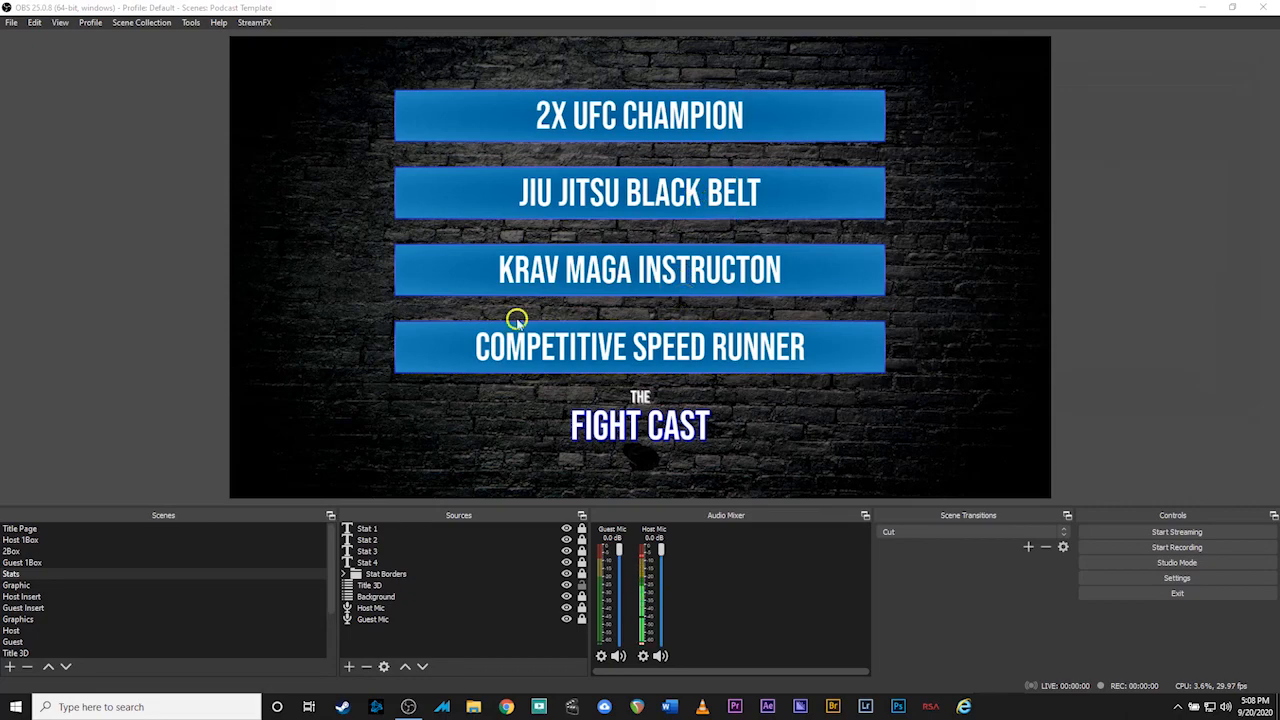
{"action": "left_click", "coordinate": [345, 530]}
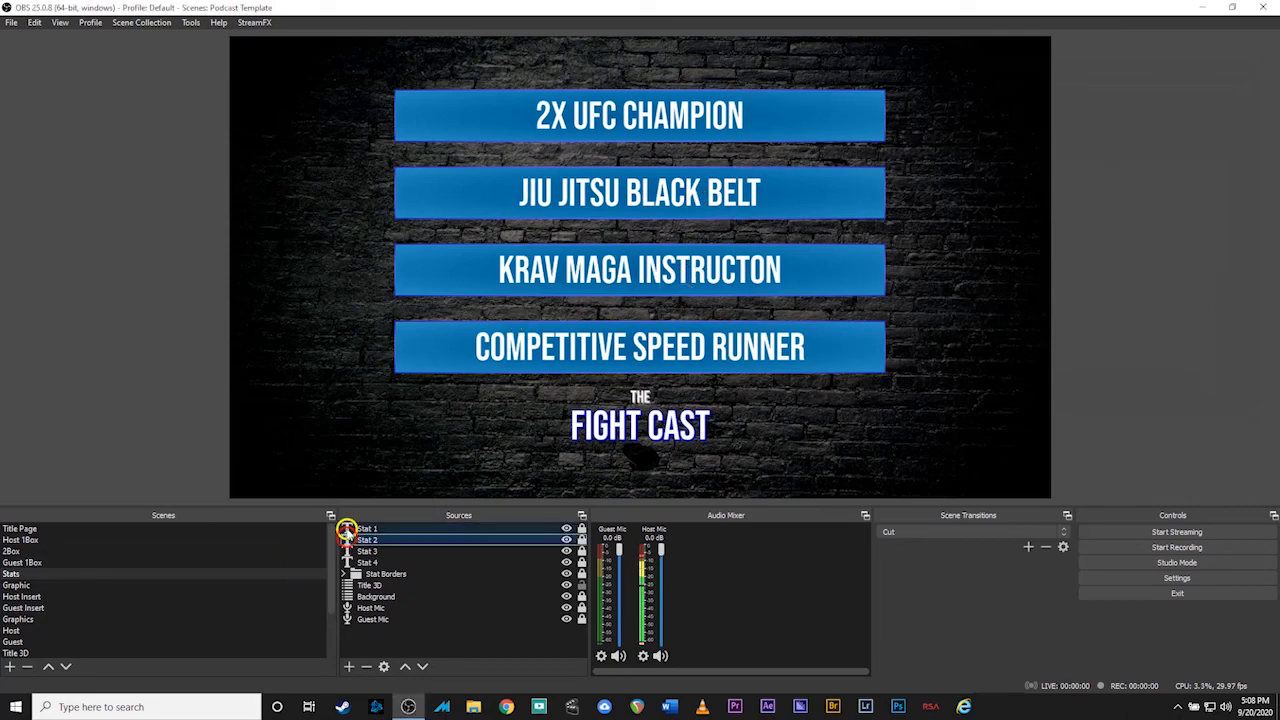
{"action": "double_click", "coordinate": [345, 530]}
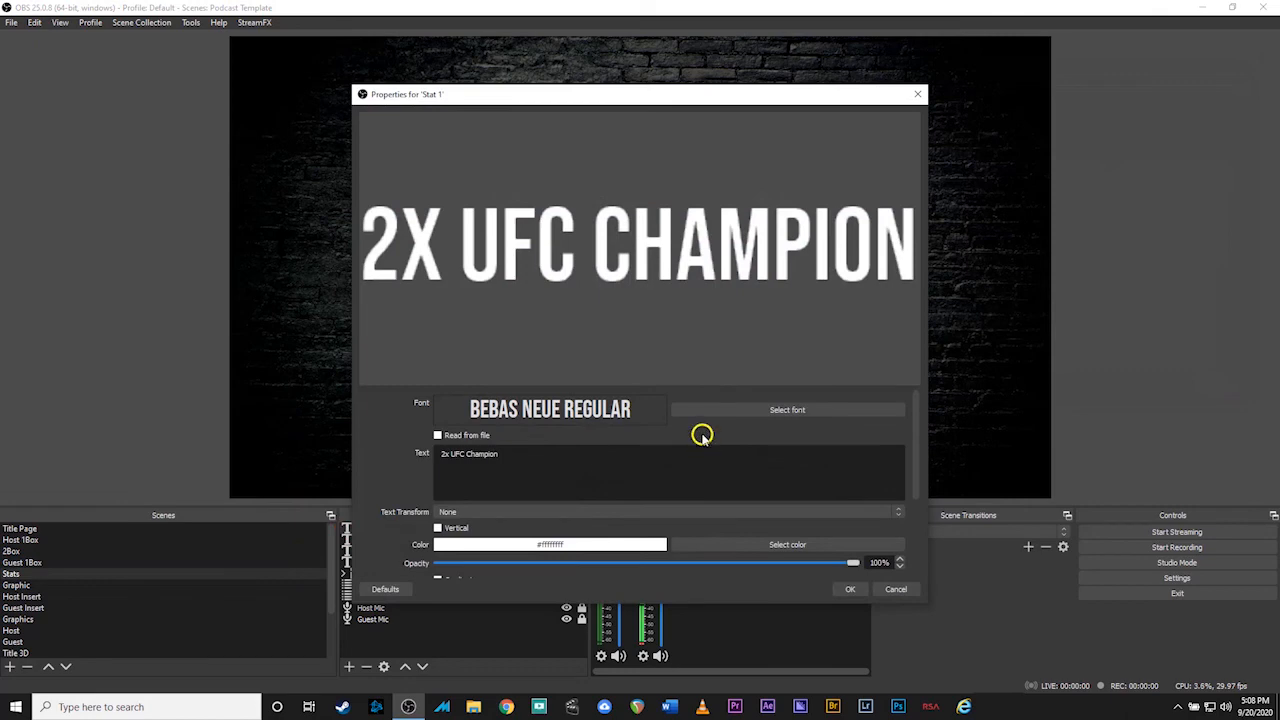
{"action": "mouse_move", "coordinate": [913, 455]}
{"action": "left_mouse_down"}
{"action": "mouse_move", "coordinate": [920, 537]}
{"action": "mouse_move", "coordinate": [910, 444]}
{"action": "left_mouse_up"}
{"action": "left_click", "coordinate": [900, 586]}
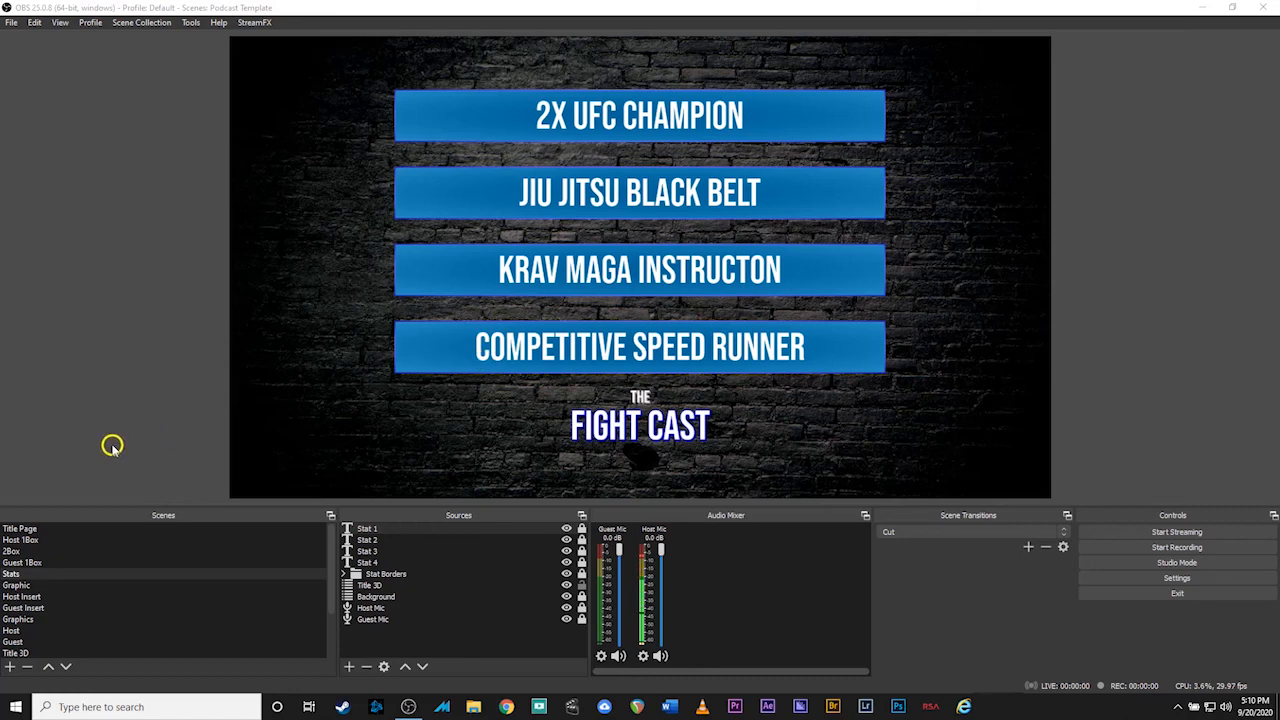
Point the Graphics scene's Graphic 1 image source at fight clip.png
{"action": "left_click", "coordinate": [46, 586]}
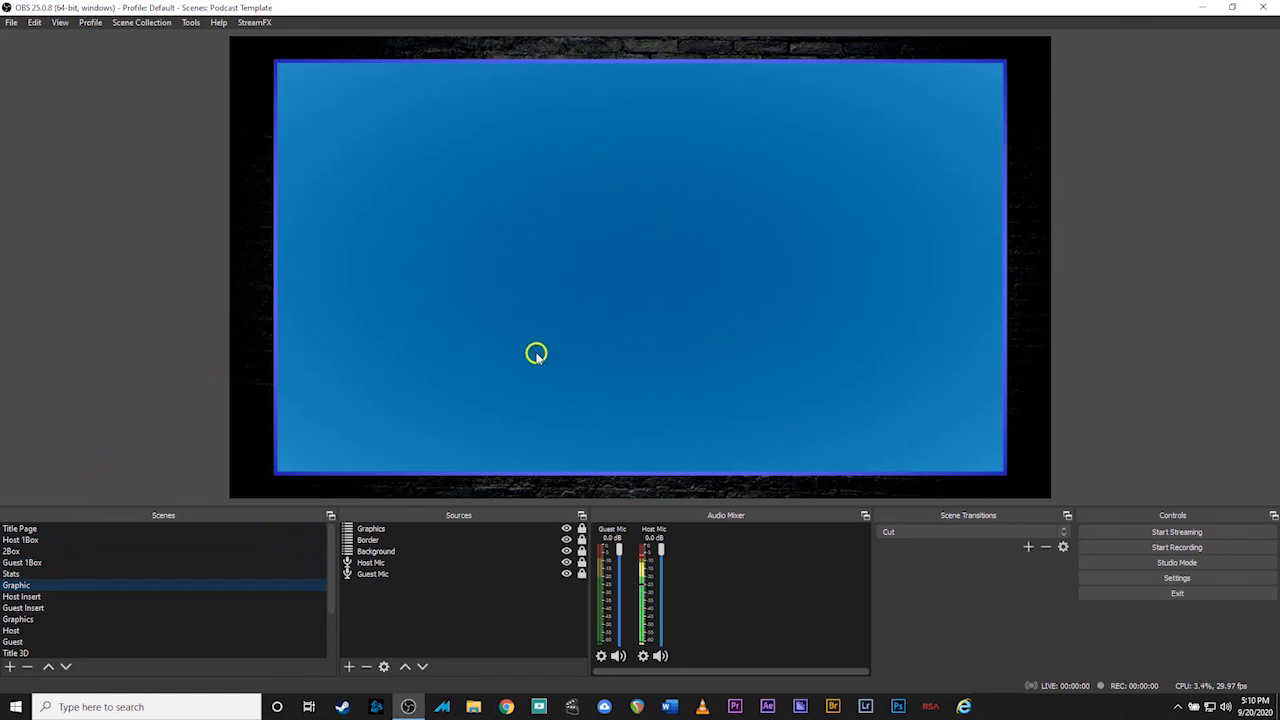
{"action": "left_click", "coordinate": [18, 620]}
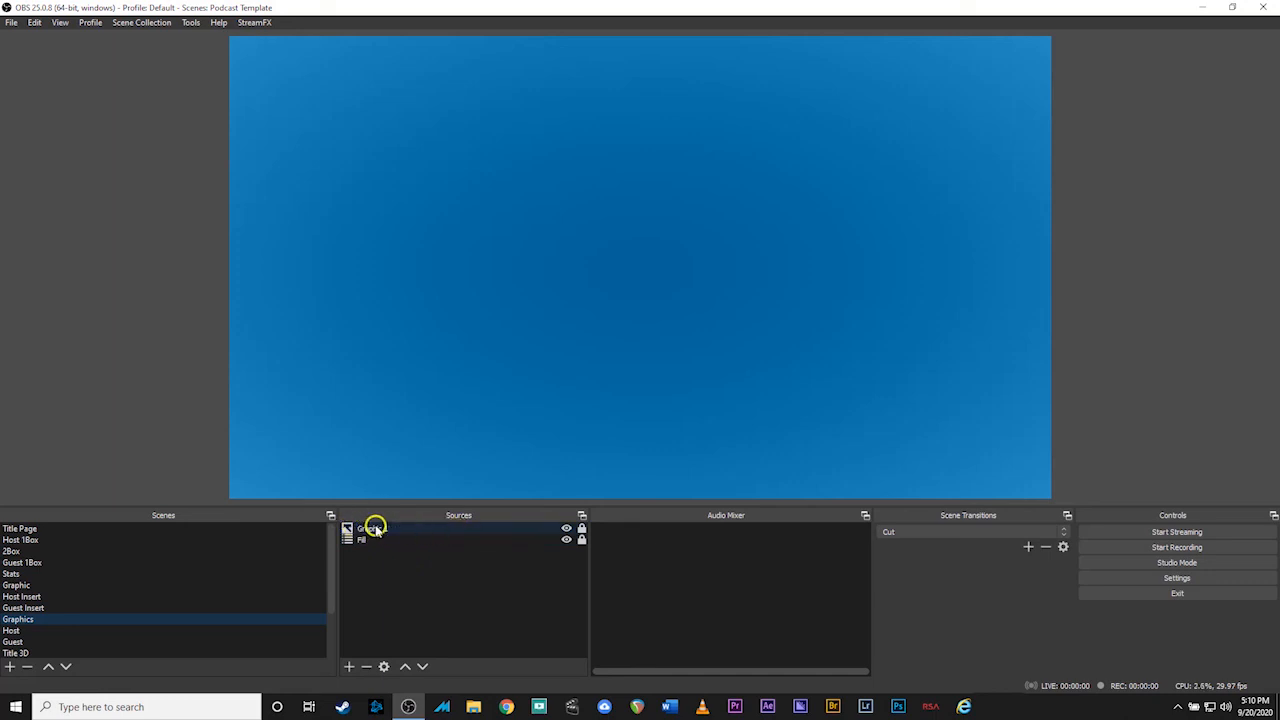
{"action": "left_click", "coordinate": [401, 538]}
{"action": "double_click", "coordinate": [379, 527]}
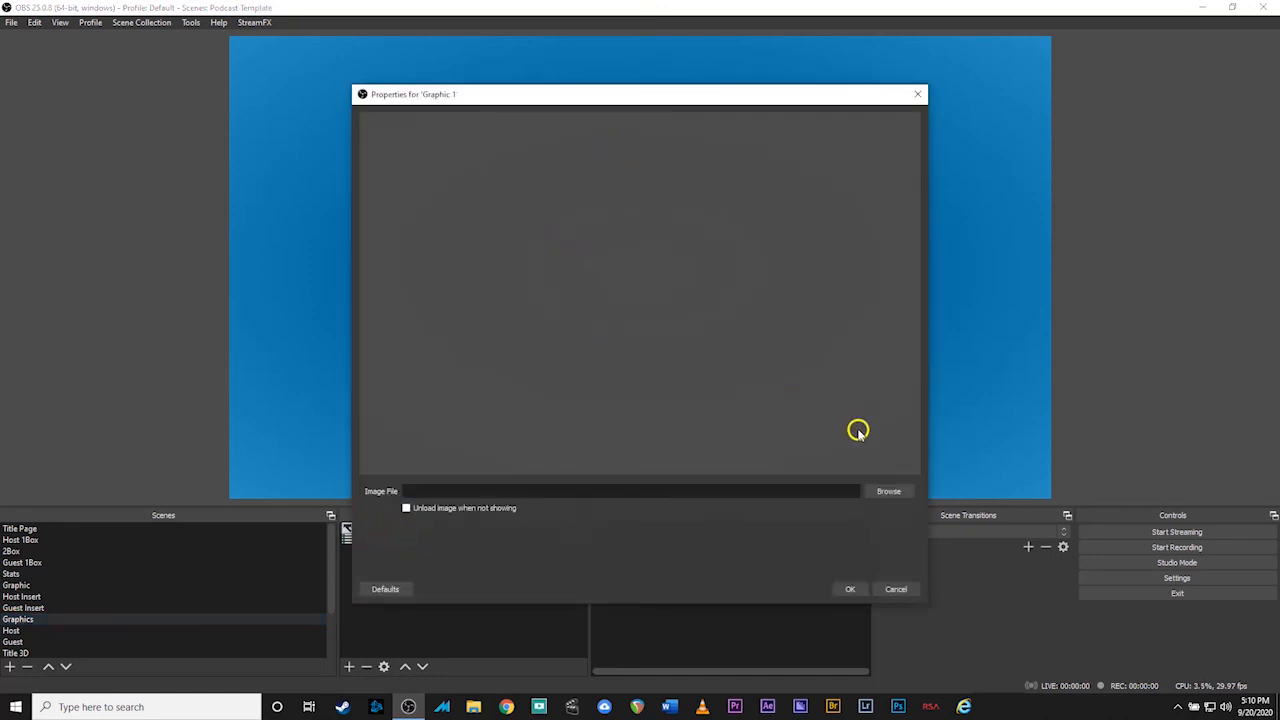
{"action": "left_click", "coordinate": [888, 489]}
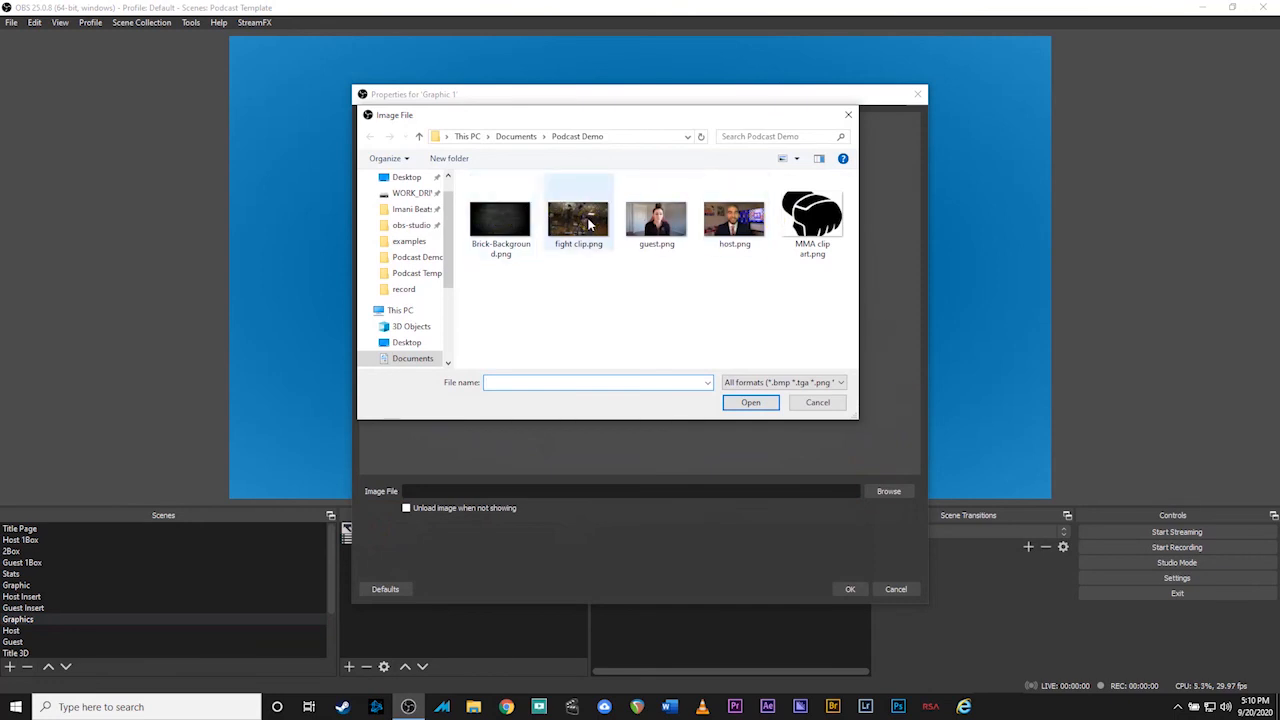
{"action": "left_click", "coordinate": [588, 224]}
{"action": "left_click", "coordinate": [752, 402]}
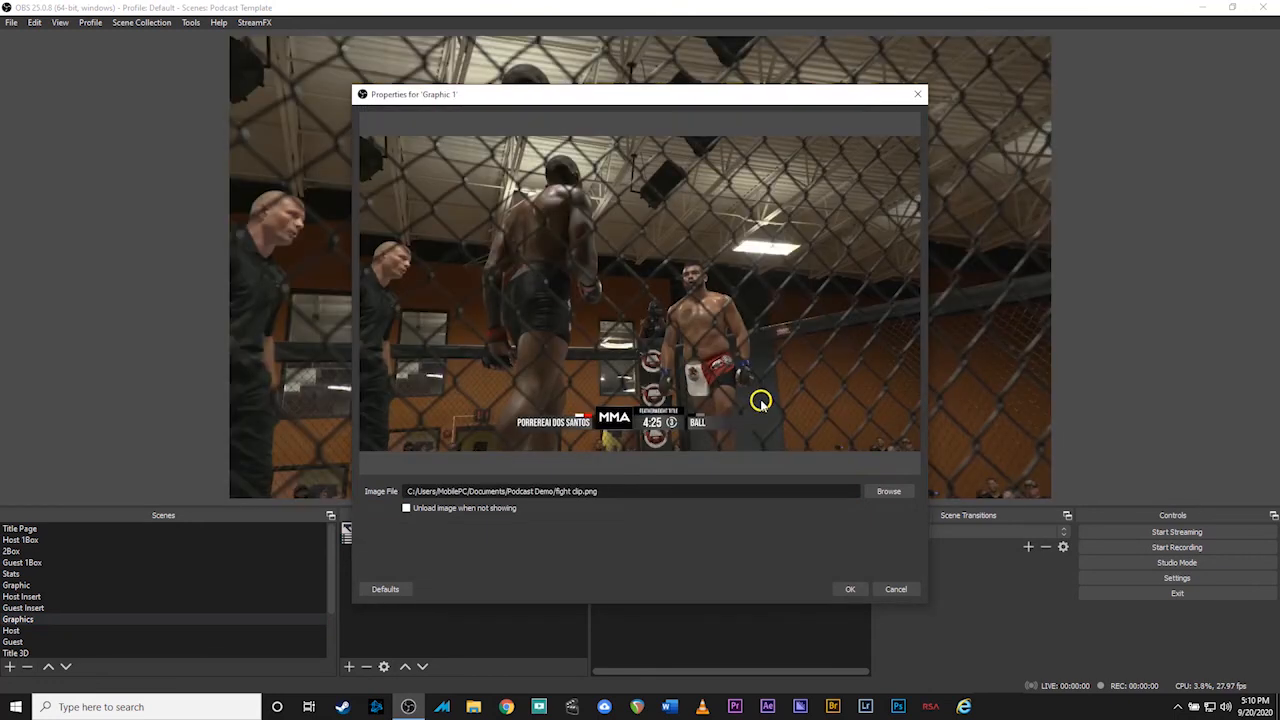
{"action": "left_click", "coordinate": [850, 589]}
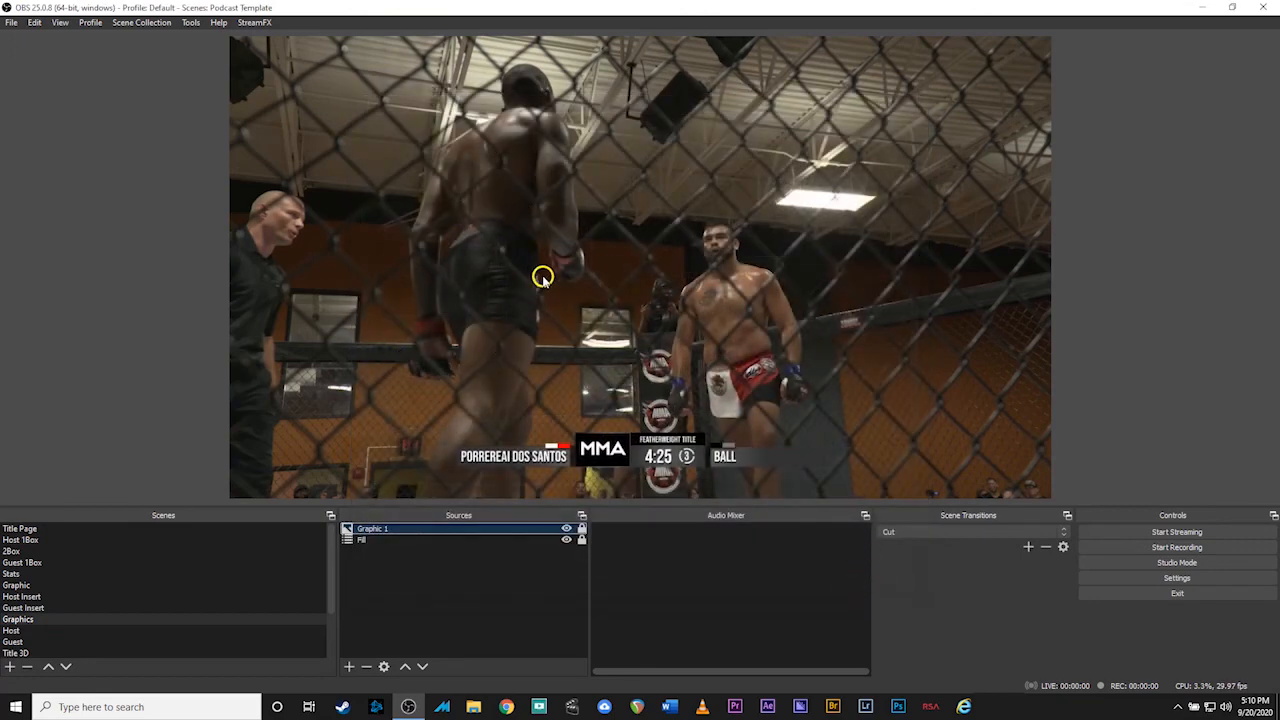
Preview the 2Box, Graphic, Host 1Box, Guest 1Box and Stats scenes using the number hotkeys
{"action": "left_click", "coordinate": [30, 551]}
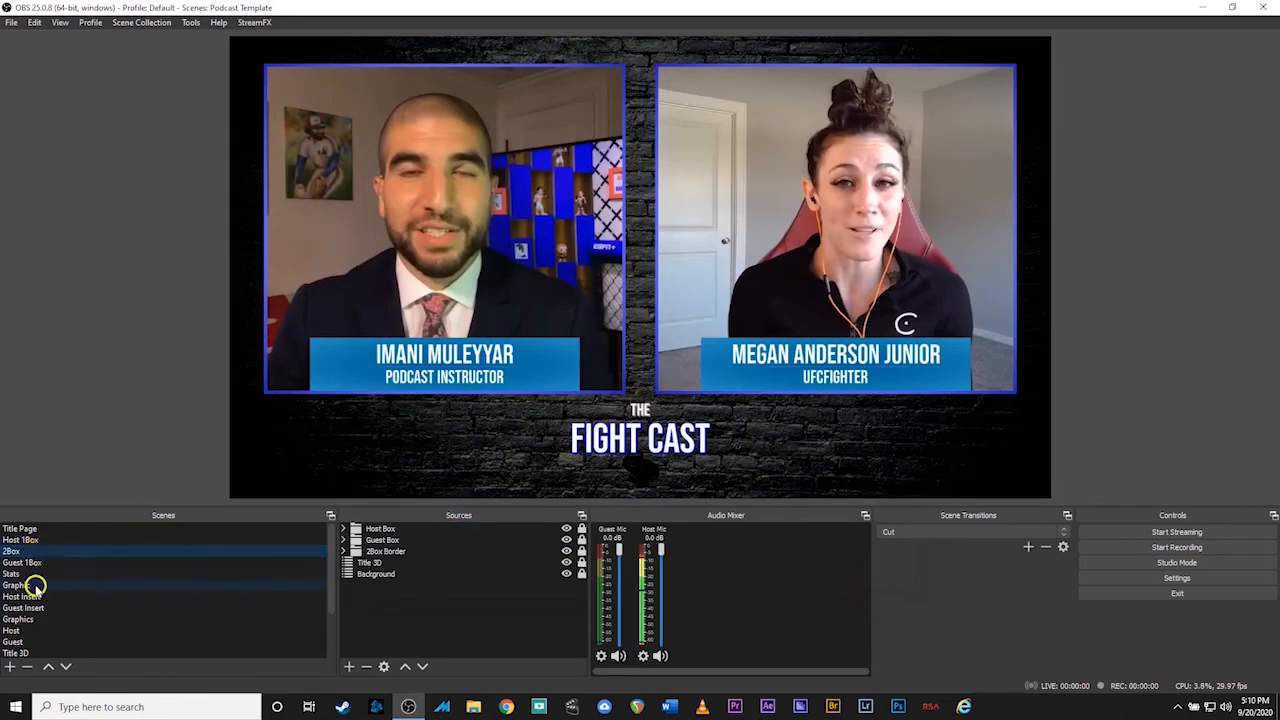
{"action": "left_click", "coordinate": [30, 585]}
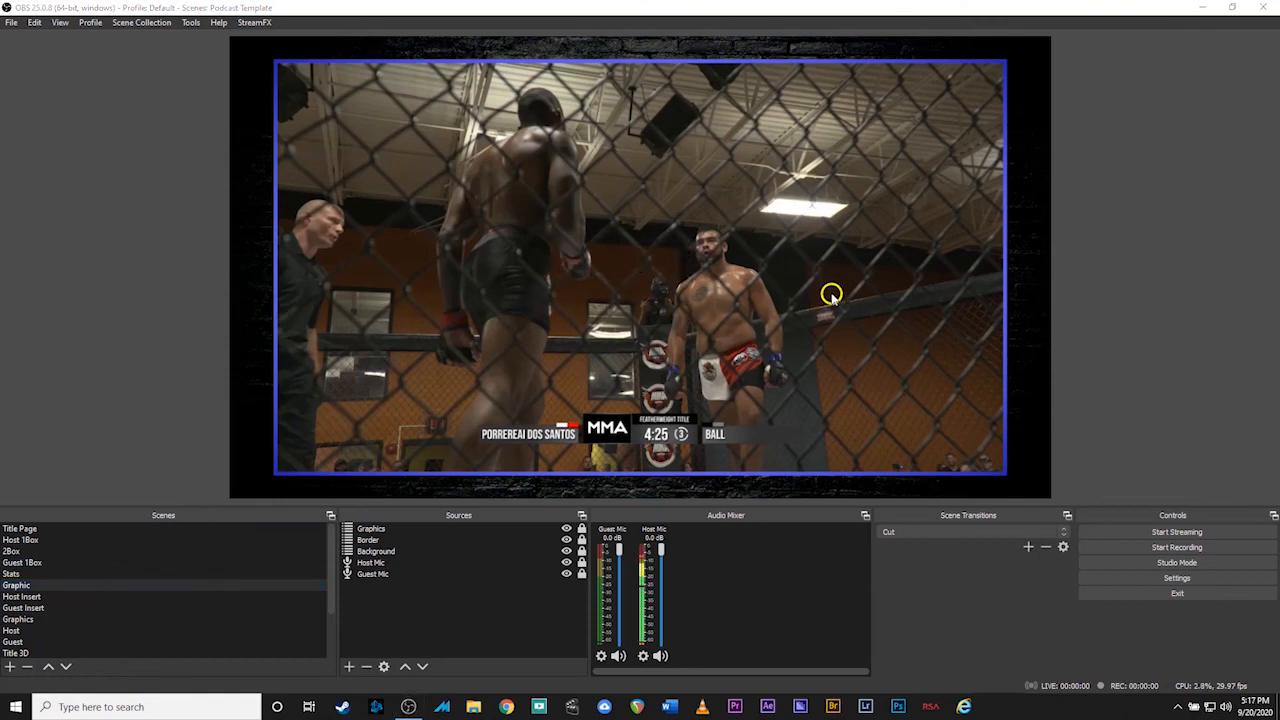
{"action": "left_click", "coordinate": [830, 298]}
{"action": "key", "text": "2"}
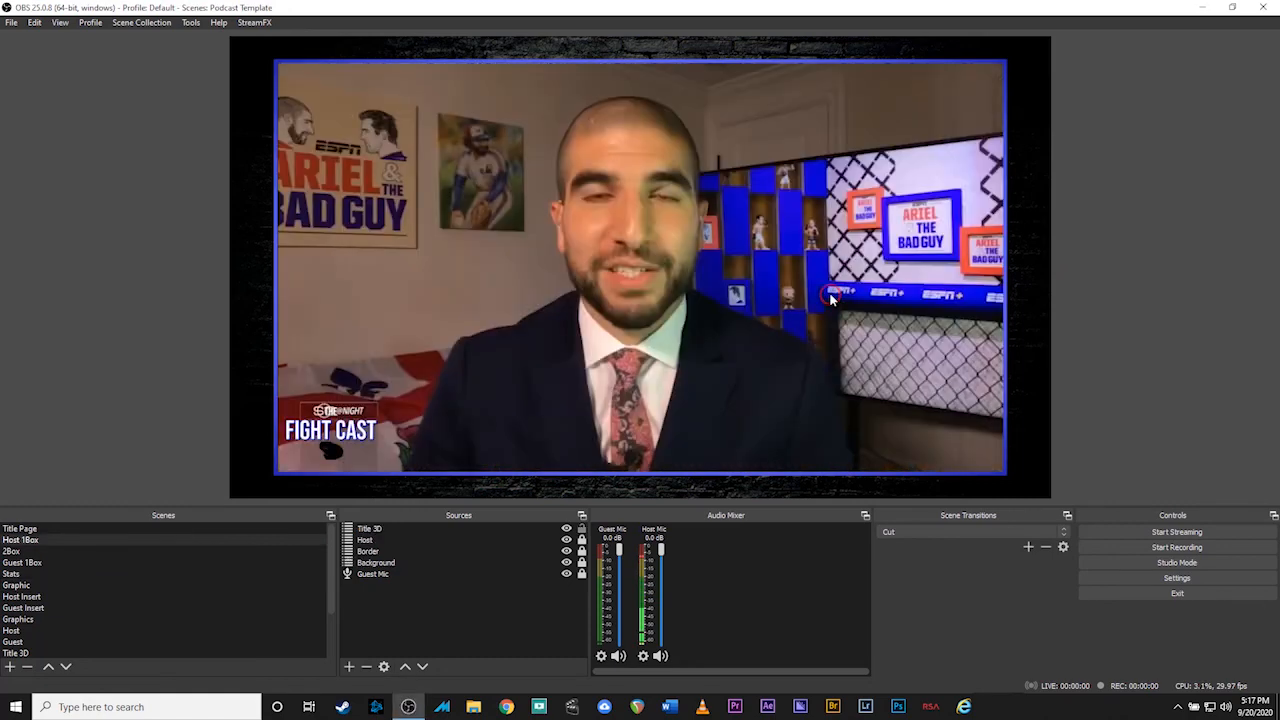
{"action": "key", "text": "3"}
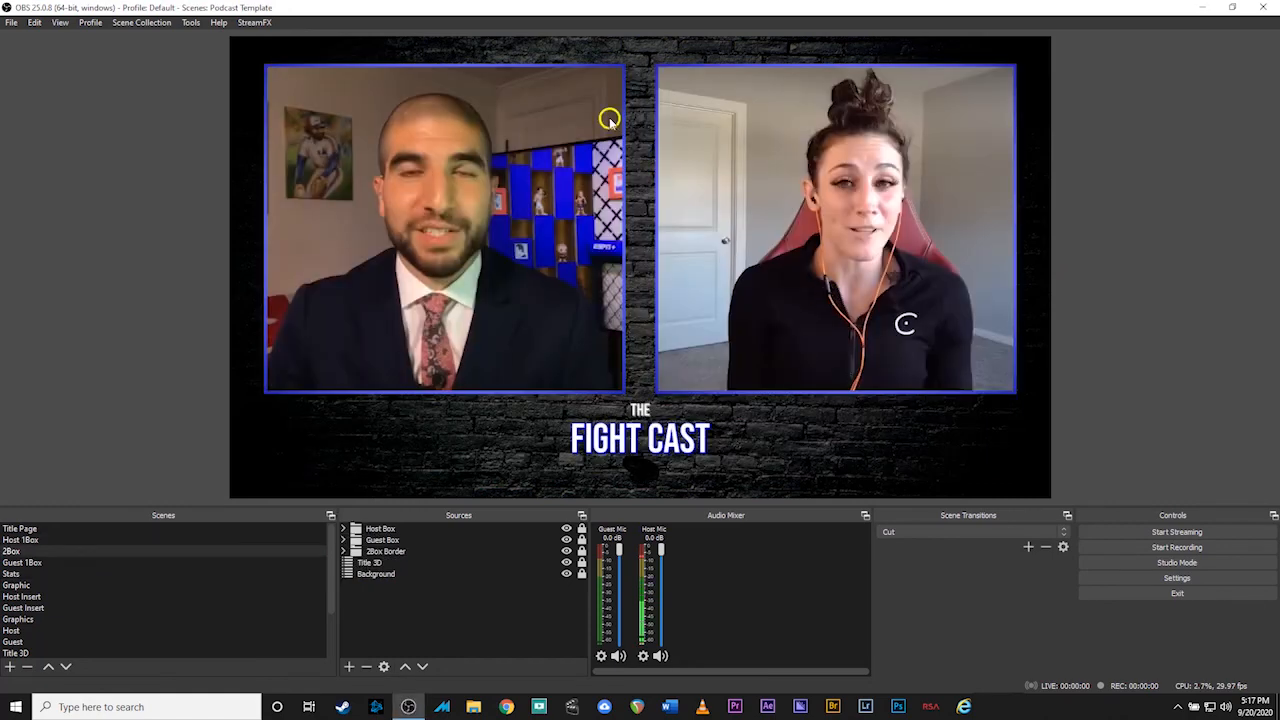
{"action": "key", "text": "4"}
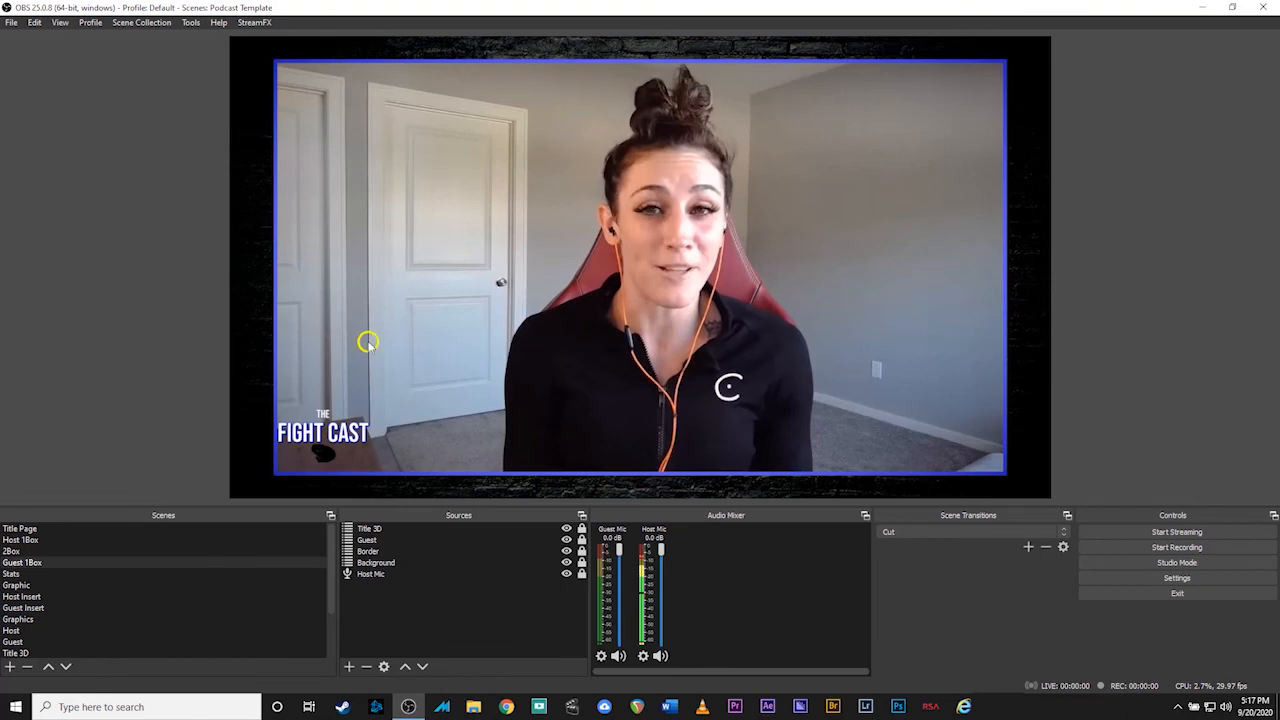
{"action": "key", "text": "5"}
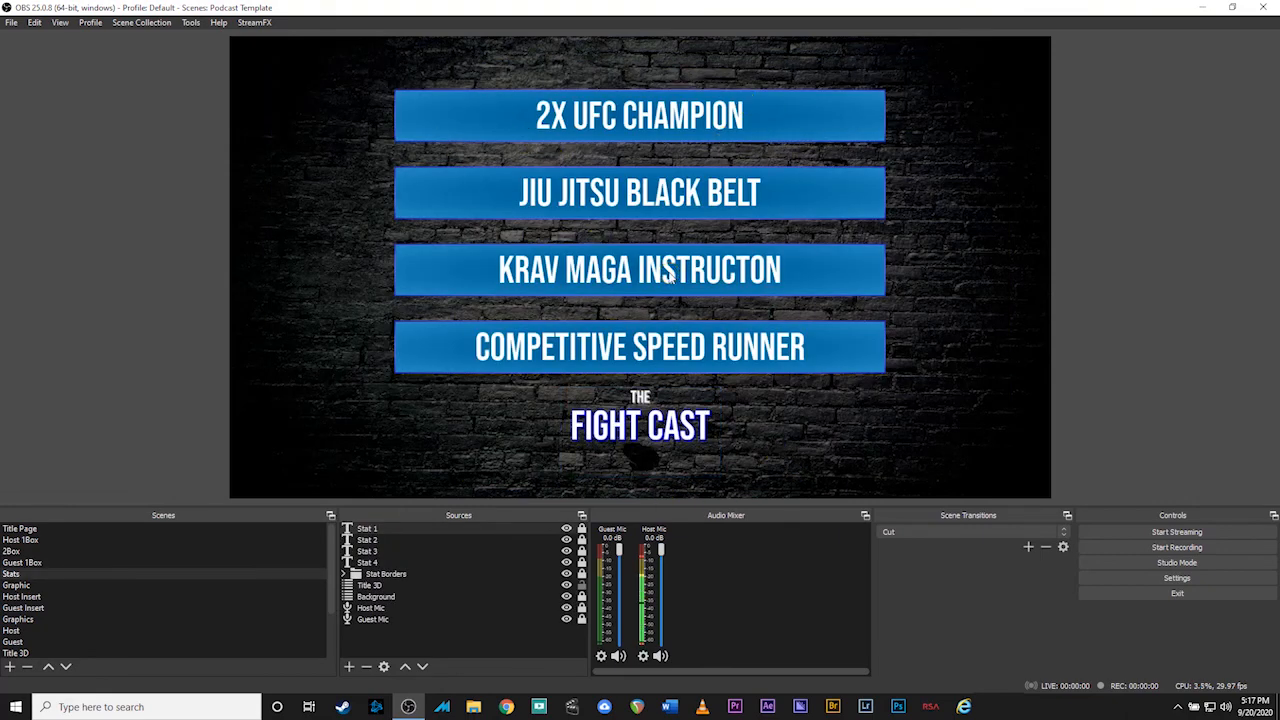
{"action": "key", "text": "6"}
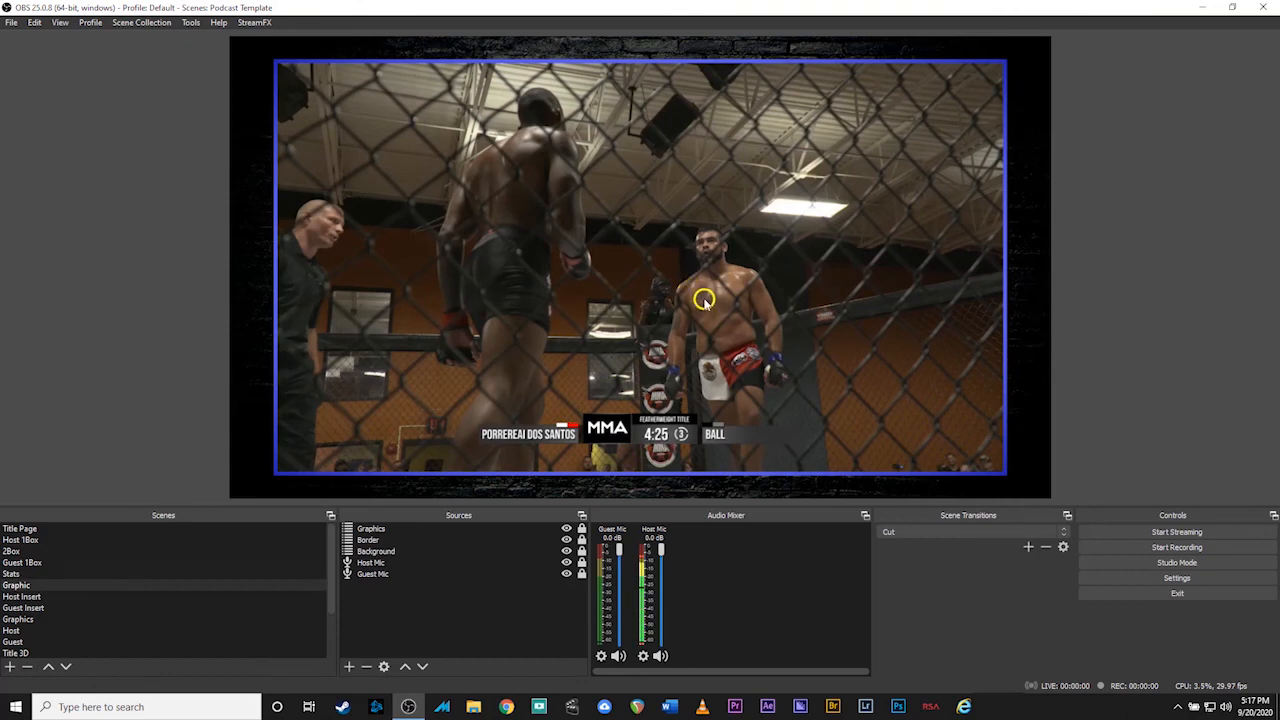
Preview the Host Insert, Guest Insert and Title Page scenes, then return to 2Box
{"action": "key", "text": "7"}
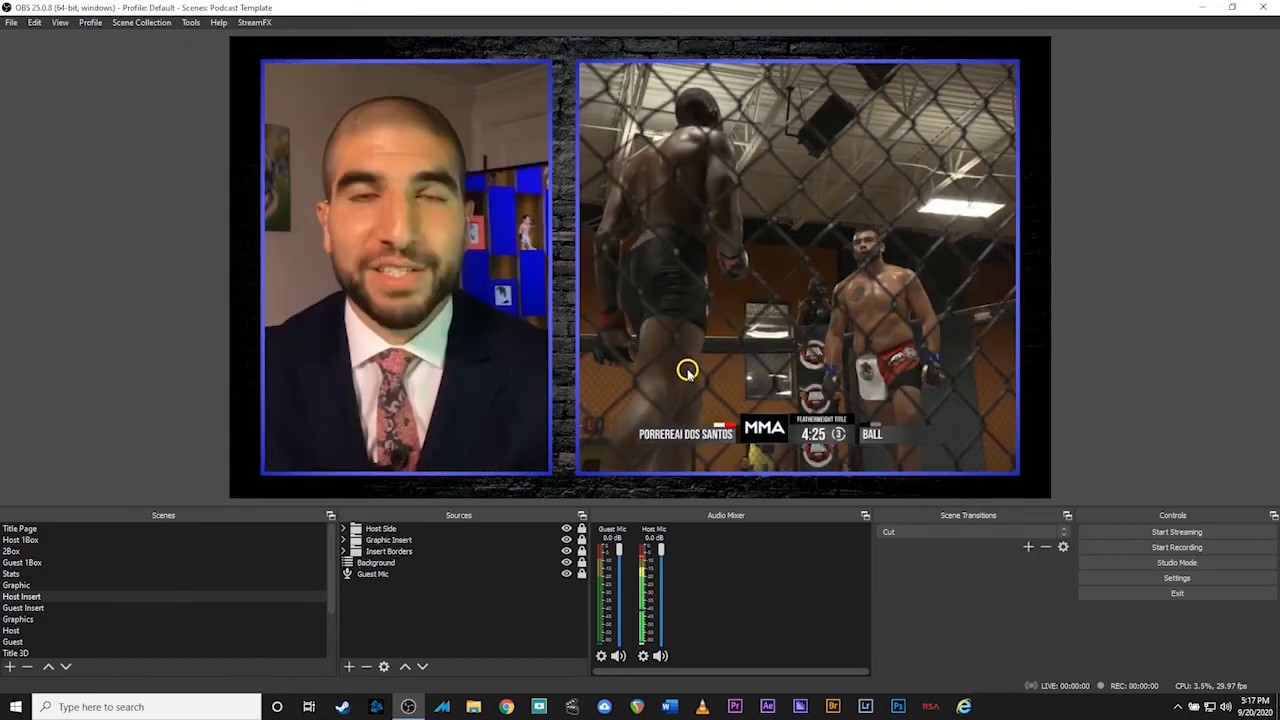
{"action": "key", "text": "8"}
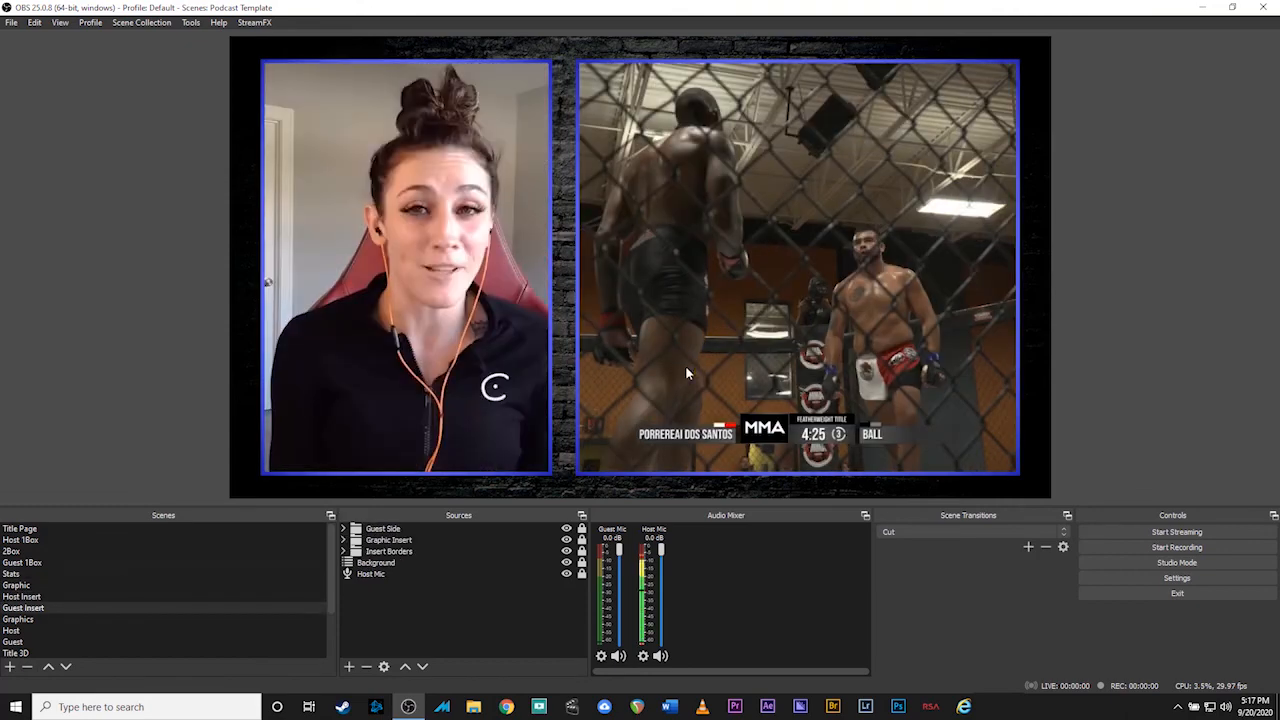
{"action": "key", "text": "1"}
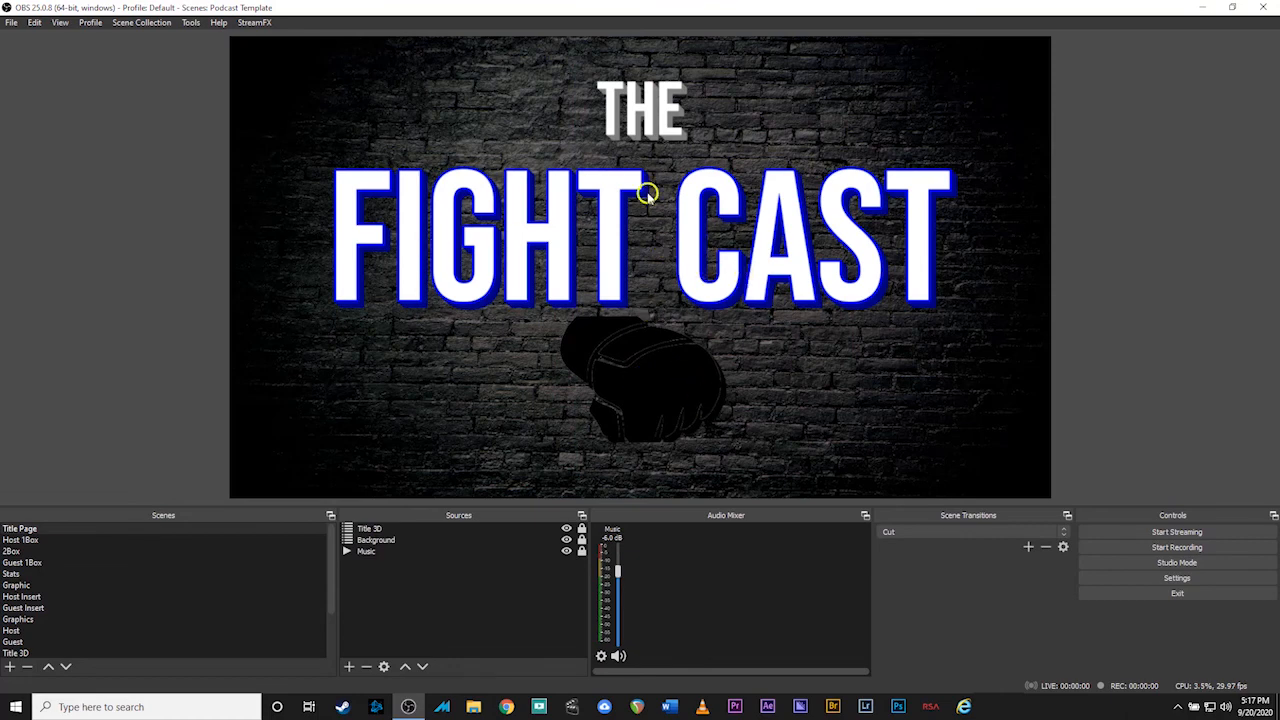
{"action": "left_click", "coordinate": [363, 553]}
{"action": "key", "text": "3"}
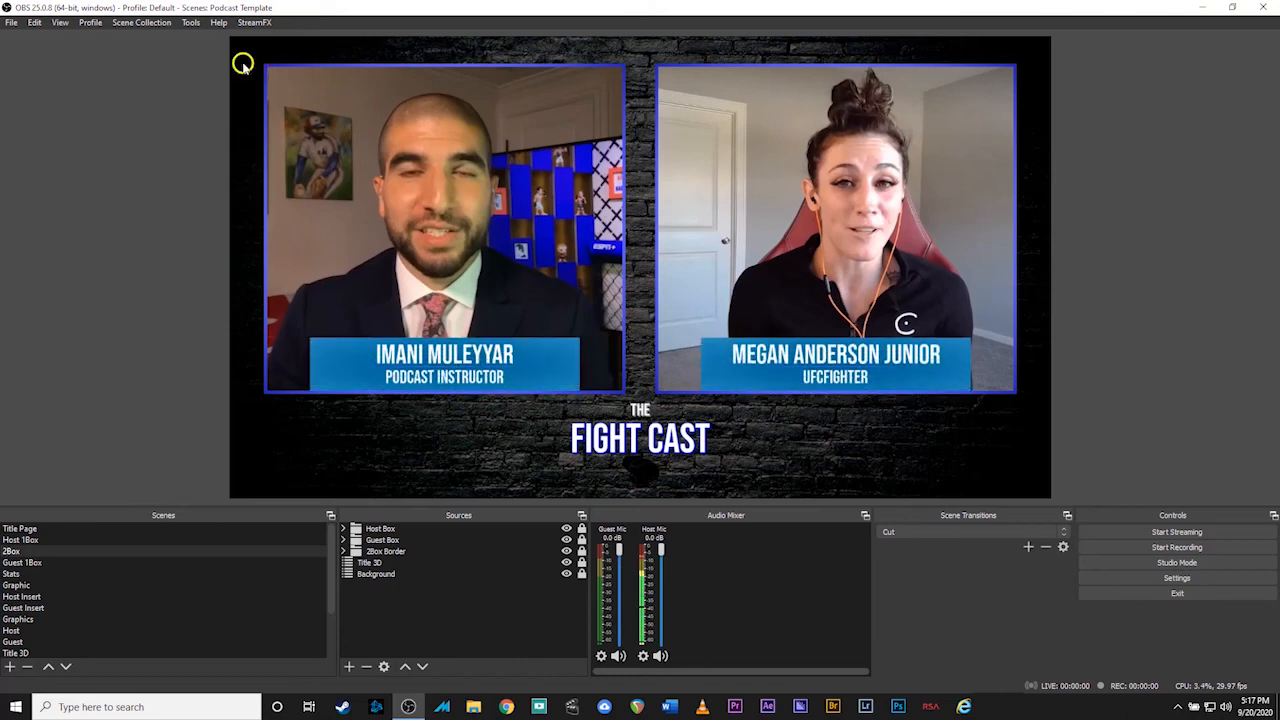
Append +1 to the Podcast Template script's Host Name field and close the settings
{"action": "left_click", "coordinate": [190, 22]}
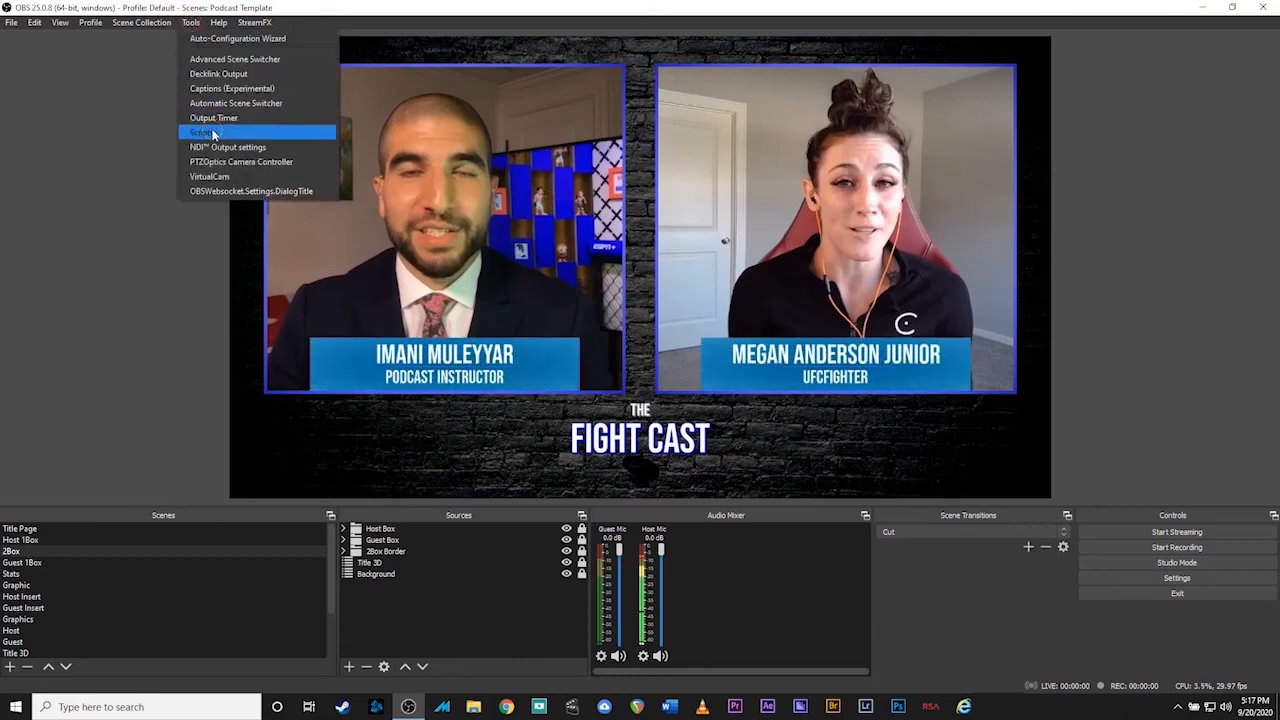
{"action": "left_click", "coordinate": [205, 132]}
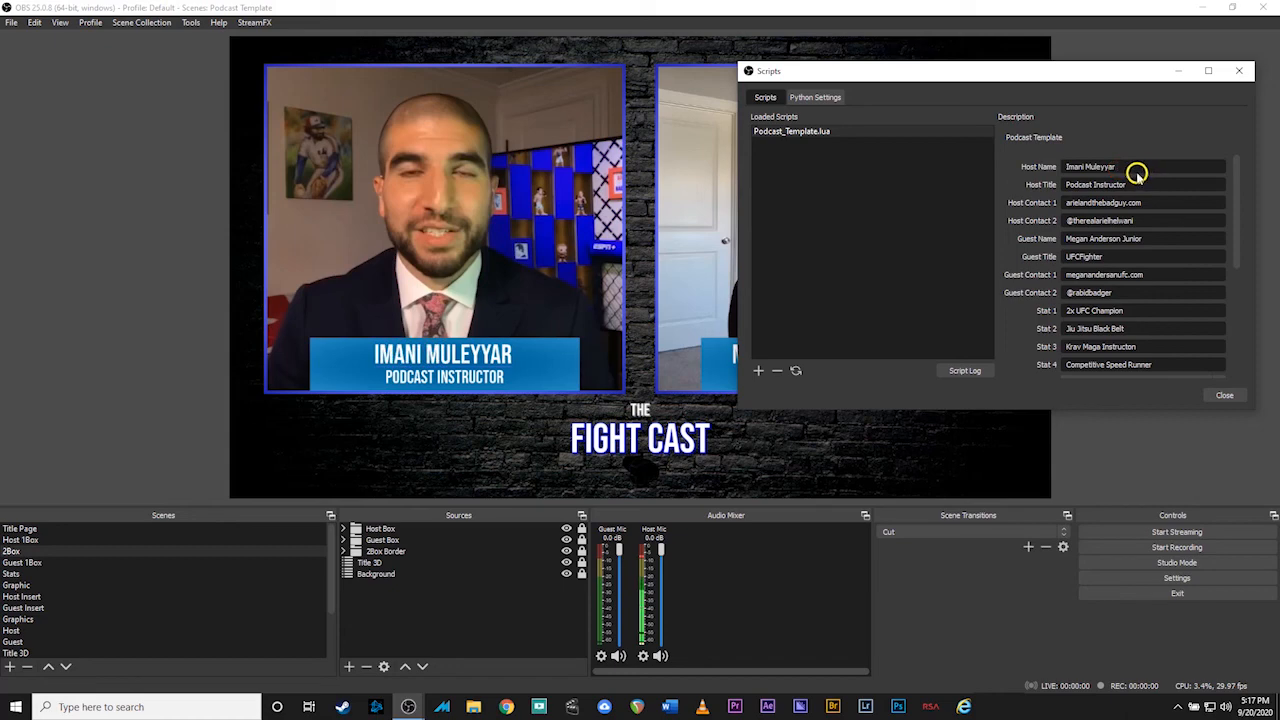
{"action": "type", "text": "+1"}
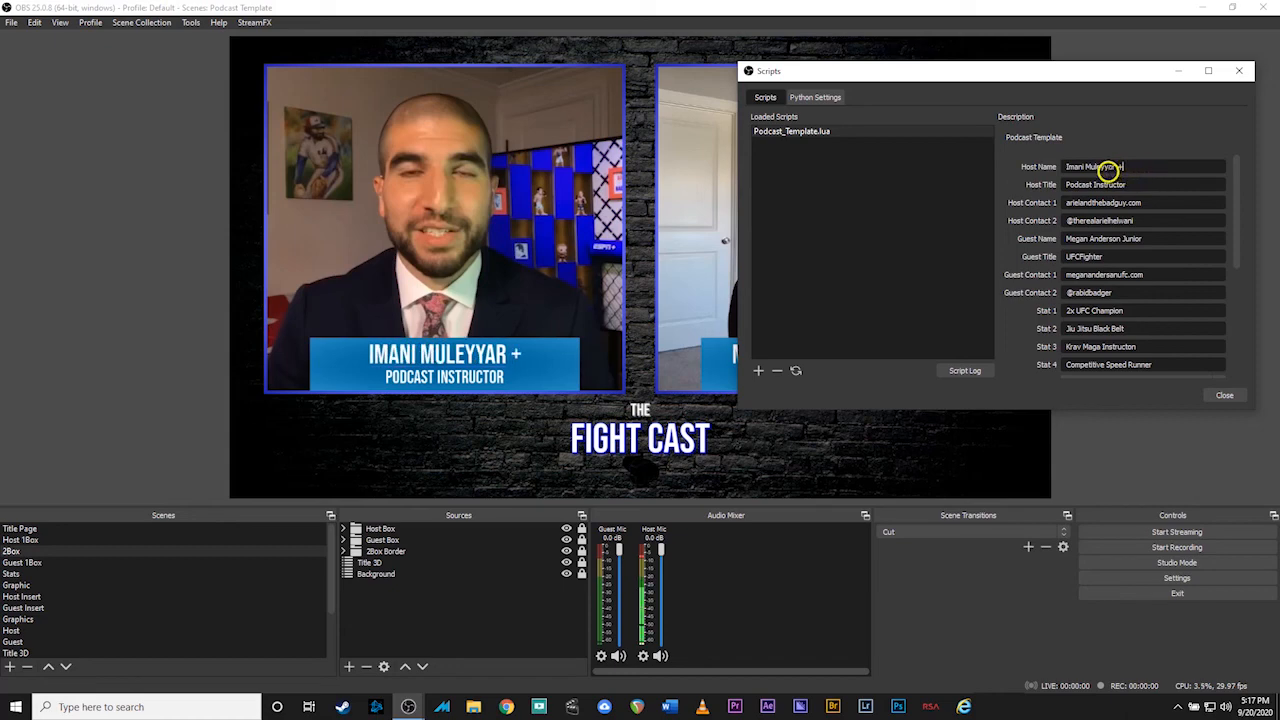
{"action": "left_click", "coordinate": [1218, 396]}
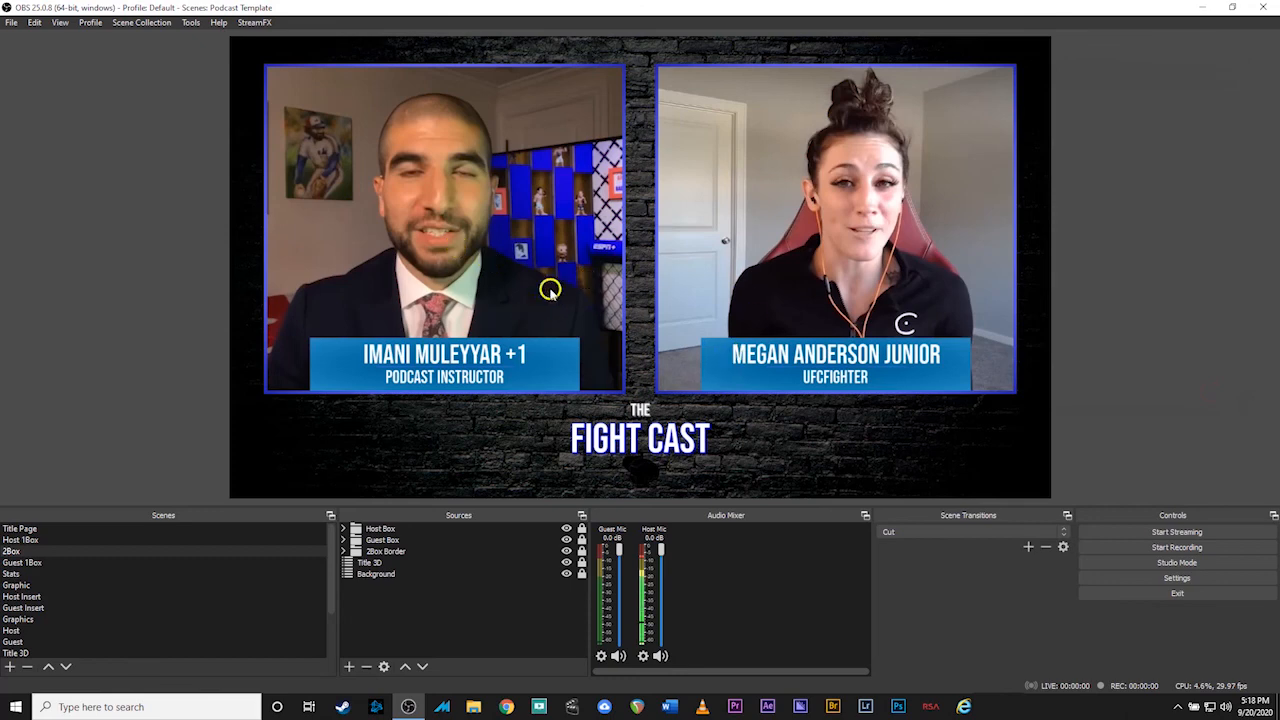